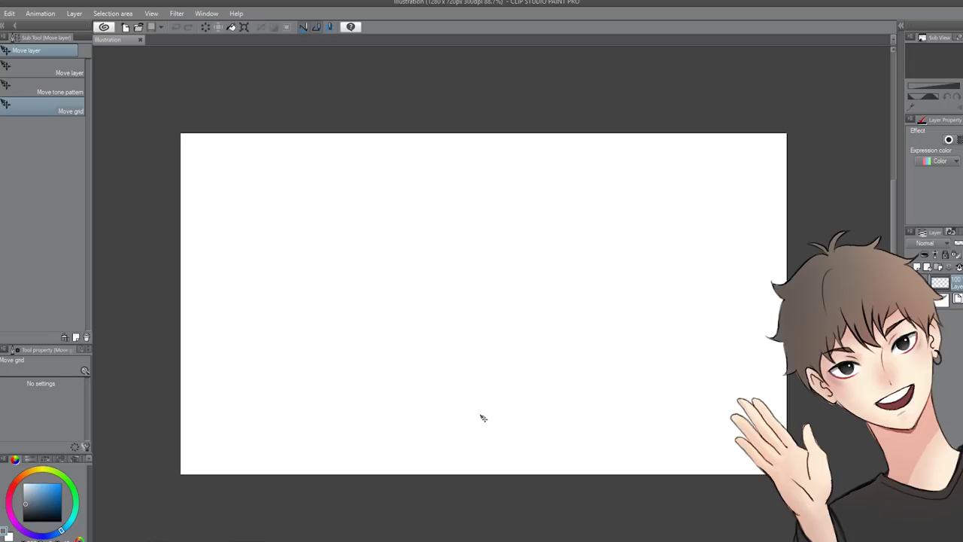
- Sketch a smiling face with one ear using the G-pen at brush size 17, and add thin eyebrows at size 1.9
{"action": "key", "text": "p"}
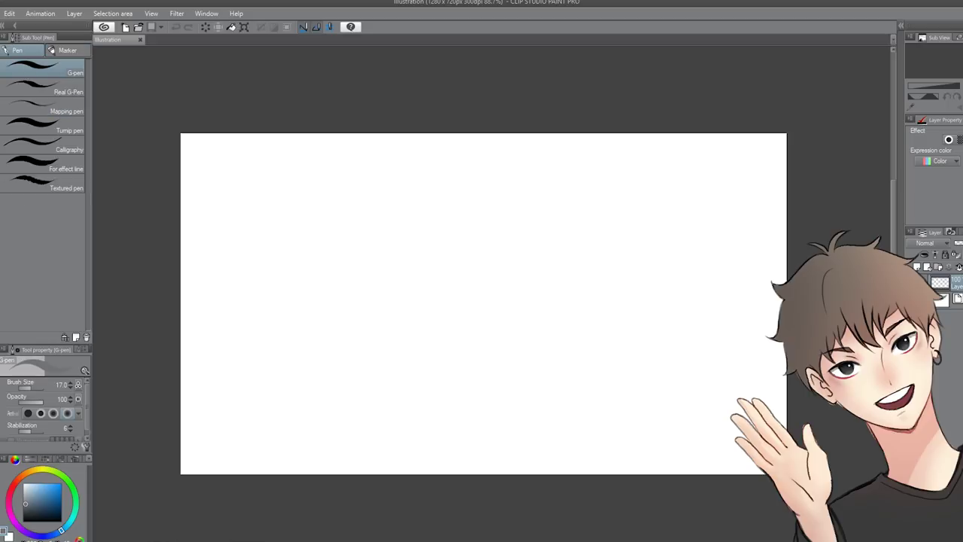
{"action": "mouse_move", "coordinate": [536, 226]}
{"action": "left_mouse_down"}
{"action": "mouse_move", "coordinate": [546, 249]}
{"action": "mouse_move", "coordinate": [533, 210]}
{"action": "mouse_move", "coordinate": [493, 159]}
{"action": "mouse_move", "coordinate": [438, 175]}
{"action": "mouse_move", "coordinate": [411, 227]}
{"action": "left_mouse_up"}
{"action": "mouse_move", "coordinate": [521, 293]}
{"action": "left_mouse_down"}
{"action": "mouse_move", "coordinate": [539, 261]}
{"action": "mouse_move", "coordinate": [522, 290]}
{"action": "left_mouse_up"}
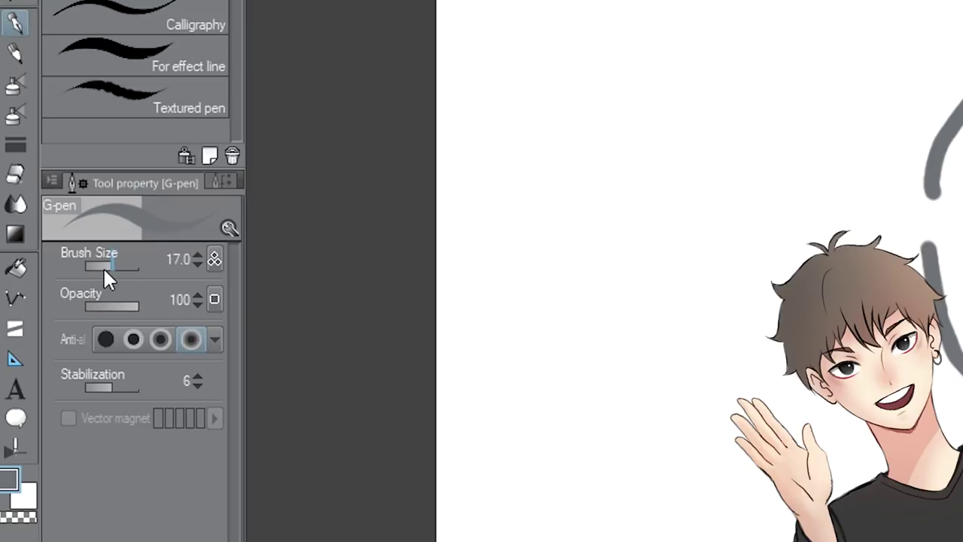
{"action": "left_click_drag", "start_coordinate": [103, 266], "coordinate": [95, 264]}
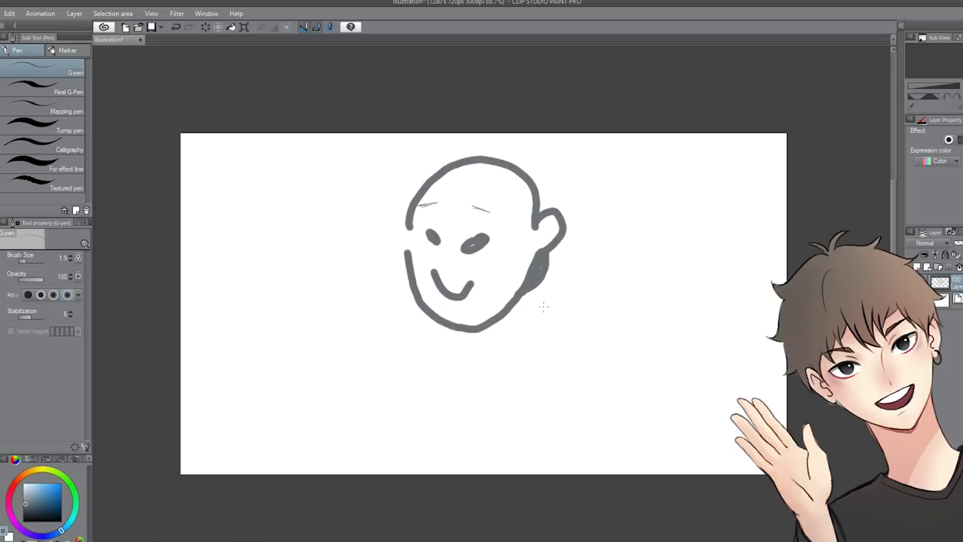
- Enlarge the G-pen brush well beyond 40 and paint a thick blob beside the face's jaw, below the ear
{"action": "key", "text": "bracketright"}
{"action": "key", "text": "bracketright"}
{"action": "key", "text": "bracketright"}
{"action": "key", "text": "bracketright"}
{"action": "key", "text": "bracketright"}
{"action": "key", "text": "bracketright"}
{"action": "key", "text": "bracketright"}
{"action": "key", "text": "bracketright"}
{"action": "key", "text": "bracketright"}
{"action": "key", "text": "bracketright"}
{"action": "key", "text": "bracketright"}
{"action": "key", "text": "bracketright"}
{"action": "key", "text": "bracketright"}
{"action": "key", "text": "bracketright"}
{"action": "key", "text": "bracketright"}
{"action": "key", "text": "bracketright"}
{"action": "key", "text": "bracketright"}
{"action": "key", "text": "bracketright"}
{"action": "key", "text": "bracketright"}
{"action": "key", "text": "bracketleft"}
{"action": "key", "text": "bracketleft"}
{"action": "key", "text": "bracketleft"}
{"action": "key", "text": "bracketleft"}
{"action": "key", "text": "bracketleft"}
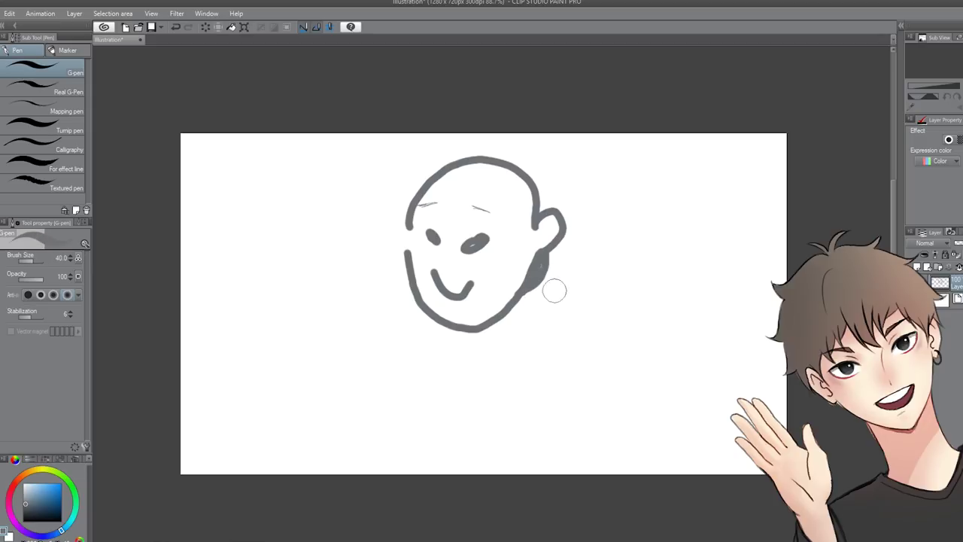
{"action": "key", "text": "bracketright"}
{"action": "key", "text": "bracketright"}
{"action": "key", "text": "bracketright"}
{"action": "key", "text": "bracketright"}
{"action": "key", "text": "bracketright"}
{"action": "key", "text": "bracketright"}
{"action": "key", "text": "bracketright"}
{"action": "left_click_drag", "start_coordinate": [574, 289], "coordinate": [549, 309]}
- Reduce the brush size and draw a thinner curved line beneath the chin from the left side of the face
{"action": "key", "text": "bracketleft"}
{"action": "key", "text": "bracketleft"}
{"action": "key", "text": "bracketleft"}
{"action": "key", "text": "bracketleft"}
{"action": "key", "text": "bracketleft"}
{"action": "key", "text": "bracketleft"}
{"action": "key", "text": "bracketleft"}
{"action": "key", "text": "bracketleft"}
{"action": "mouse_move", "coordinate": [346, 292]}
{"action": "left_mouse_down"}
{"action": "mouse_move", "coordinate": [396, 335]}
{"action": "mouse_move", "coordinate": [515, 350]}
{"action": "left_mouse_up"}
- Enlarge the brush and paint a thick curved stroke sweeping from right of the face to below the chin
{"action": "key", "text": "bracketright"}
{"action": "key", "text": "bracketright"}
{"action": "key", "text": "bracketright"}
{"action": "key", "text": "bracketright"}
{"action": "key", "text": "bracketright"}
{"action": "key", "text": "bracketright"}
{"action": "key", "text": "bracketright"}
{"action": "mouse_move", "coordinate": [673, 254]}
{"action": "left_mouse_down"}
{"action": "mouse_move", "coordinate": [577, 366]}
{"action": "mouse_move", "coordinate": [506, 379]}
{"action": "left_mouse_up"}
- Paint a curved stroke at brush size 50 from left of the face down to the thick stroke below the chin
{"action": "key", "text": "bracketleft"}
{"action": "key", "text": "bracketleft"}
{"action": "key", "text": "bracketleft"}
{"action": "key", "text": "bracketleft"}
{"action": "key", "text": "bracketleft"}
{"action": "key", "text": "bracketleft"}
{"action": "key", "text": "bracketleft"}
{"action": "key", "text": "bracketleft"}
{"action": "key", "text": "bracketleft"}
{"action": "key", "text": "bracketleft"}
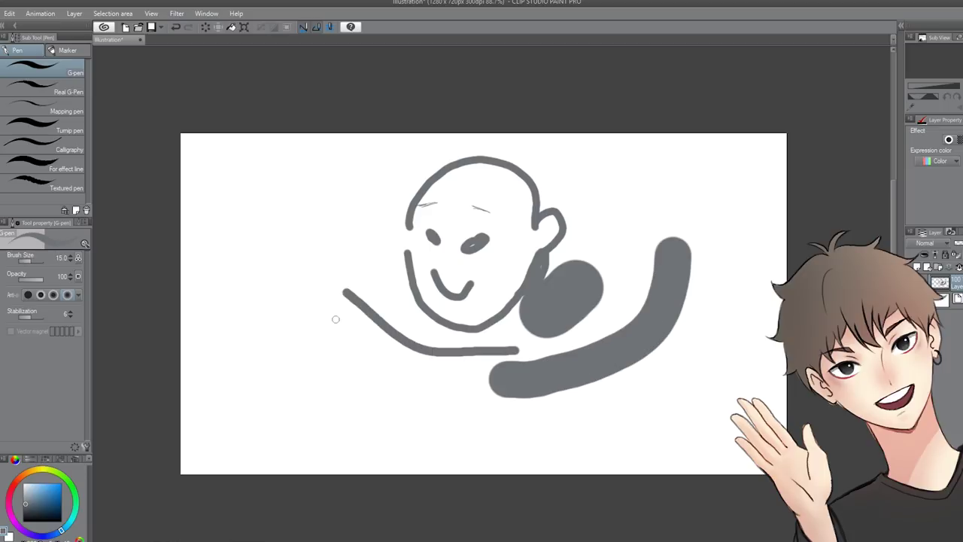
{"action": "mouse_move", "coordinate": [299, 266]}
{"action": "left_mouse_down"}
{"action": "mouse_move", "coordinate": [293, 260]}
{"action": "mouse_move", "coordinate": [278, 348]}
{"action": "mouse_move", "coordinate": [491, 395]}
{"action": "left_mouse_up"}
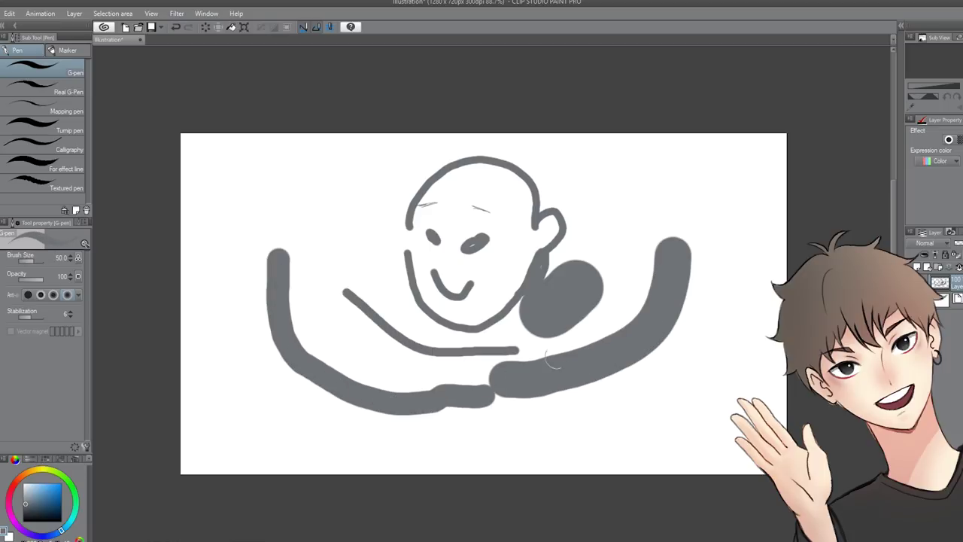
- Shrink the brush and draw a thin curved line from the upper right of the face down to below the chin
{"action": "key", "text": "bracketleft"}
{"action": "key", "text": "bracketleft"}
{"action": "key", "text": "bracketleft"}
{"action": "mouse_move", "coordinate": [653, 189]}
{"action": "left_mouse_down"}
{"action": "mouse_move", "coordinate": [647, 214]}
{"action": "mouse_move", "coordinate": [519, 350]}
{"action": "left_mouse_up"}
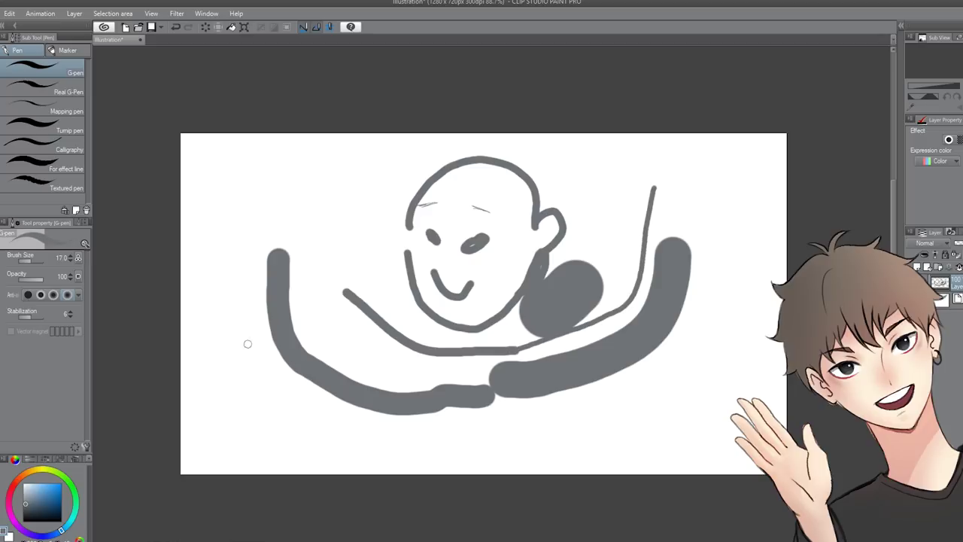
- Enlarge the brush and paint a very thick stroke across the lower left of the canvas
{"action": "key", "text": "bracketright"}
{"action": "key", "text": "bracketright"}
{"action": "key", "text": "bracketright"}
{"action": "key", "text": "bracketright"}
{"action": "key", "text": "bracketright"}
{"action": "key", "text": "bracketright"}
{"action": "key", "text": "bracketright"}
{"action": "key", "text": "bracketright"}
{"action": "mouse_move", "coordinate": [228, 340]}
{"action": "left_mouse_down"}
{"action": "mouse_move", "coordinate": [275, 405]}
{"action": "mouse_move", "coordinate": [444, 429]}
{"action": "left_mouse_up"}
- Reduce the brush size and draw a thin slanted line across the lower right of the canvas
{"action": "key", "text": "bracketleft"}
{"action": "key", "text": "bracketleft"}
{"action": "key", "text": "bracketleft"}
{"action": "key", "text": "bracketleft"}
{"action": "key", "text": "bracketleft"}
{"action": "key", "text": "bracketleft"}
{"action": "key", "text": "bracketleft"}
{"action": "key", "text": "bracketleft"}
{"action": "key", "text": "bracketleft"}
{"action": "left_click_drag", "start_coordinate": [696, 370], "coordinate": [496, 422]}
- Reduce the brush size in two stages, drawing a thin line and a hairline left of the face
{"action": "left_click_drag", "start_coordinate": [34, 264], "coordinate": [29, 263]}
{"action": "left_click_drag", "start_coordinate": [248, 236], "coordinate": [327, 266]}
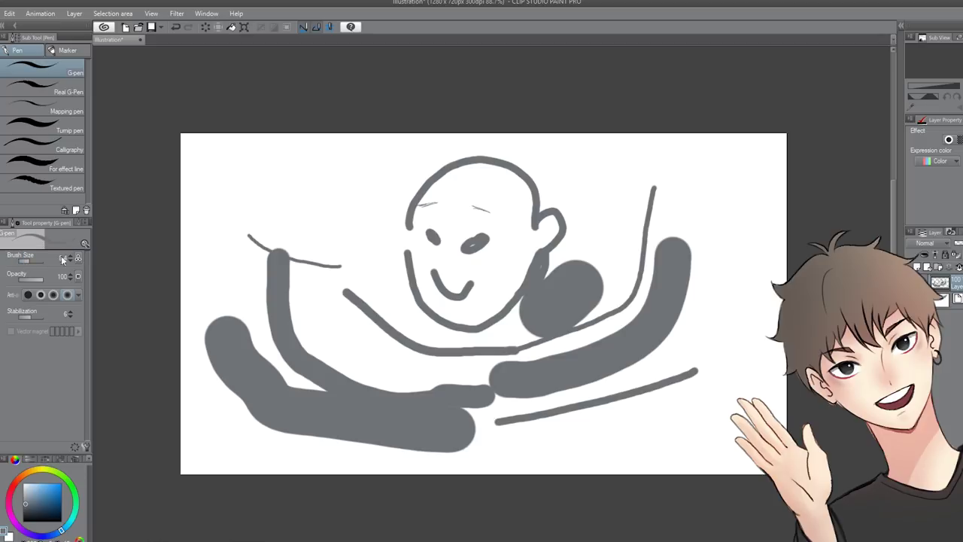
{"action": "left_click_drag", "start_coordinate": [36, 264], "coordinate": [24, 263]}
{"action": "mouse_move", "coordinate": [201, 221]}
{"action": "left_mouse_down"}
{"action": "mouse_move", "coordinate": [354, 237]}
{"action": "mouse_move", "coordinate": [351, 285]}
{"action": "left_mouse_up"}
- Increase the G-pen's brush size to 50
{"action": "left_click", "coordinate": [29, 261]}
{"action": "key", "text": "]"}
{"action": "key", "text": "]"}
{"action": "key", "text": "]"}
{"action": "key", "text": "]"}
{"action": "key", "text": "]"}
{"action": "key", "text": "]"}
{"action": "key", "text": "]"}
{"action": "key", "text": "]"}
{"action": "key", "text": "]"}
{"action": "key", "text": "]"}
{"action": "key", "text": "bracketleft"}
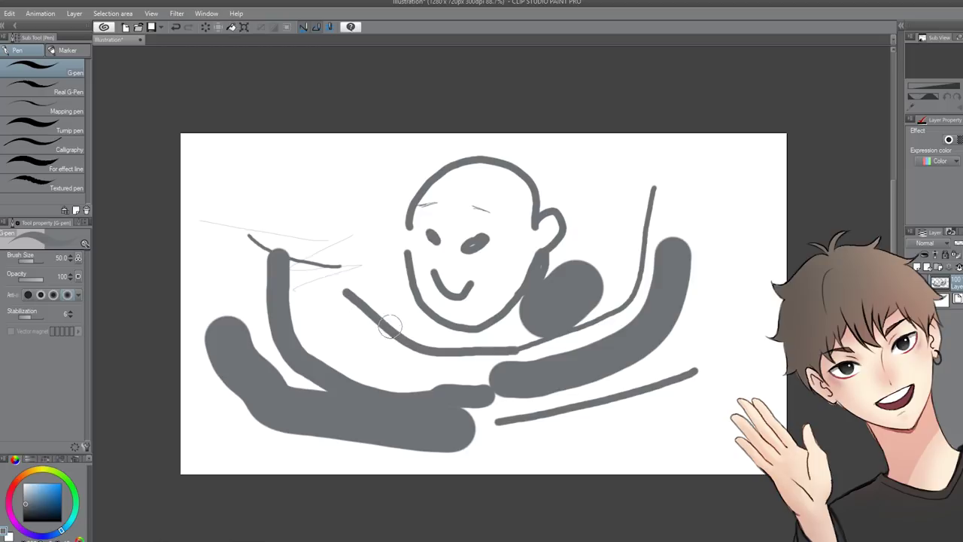
- Step the G-pen's brush size down and up over the enlarged face, ending at 17
{"action": "scroll", "coordinate": [399, 319], "scroll_direction": "down", "scroll_amount": 2}
{"action": "scroll", "coordinate": [564, 301], "scroll_direction": "up", "scroll_amount": 3}
{"action": "scroll", "coordinate": [587, 303], "scroll_direction": "down", "scroll_amount": 2}
{"action": "scroll", "coordinate": [476, 300], "scroll_direction": "up", "scroll_amount": 3}
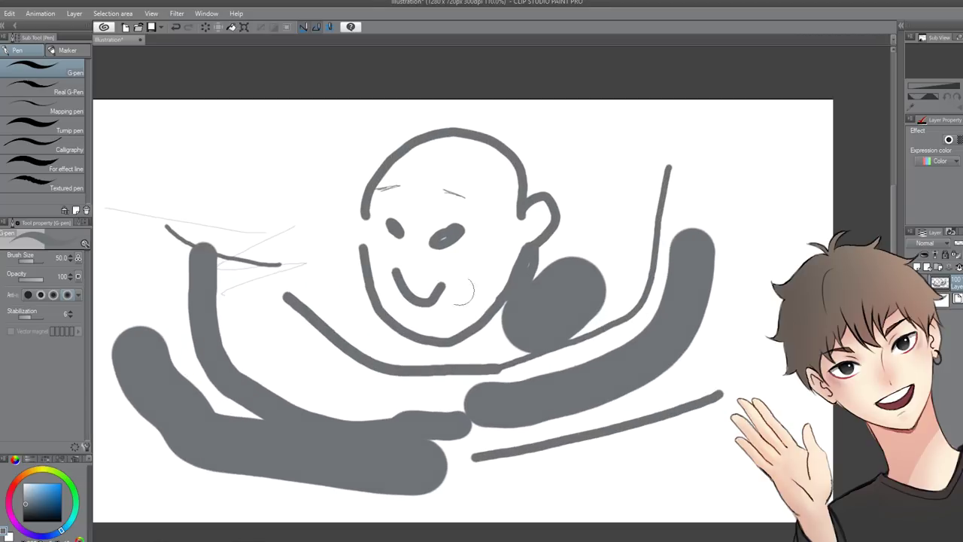
{"action": "scroll", "coordinate": [354, 251], "scroll_direction": "up", "scroll_amount": 2}
{"action": "scroll", "coordinate": [444, 252], "scroll_direction": "up", "scroll_amount": 1}
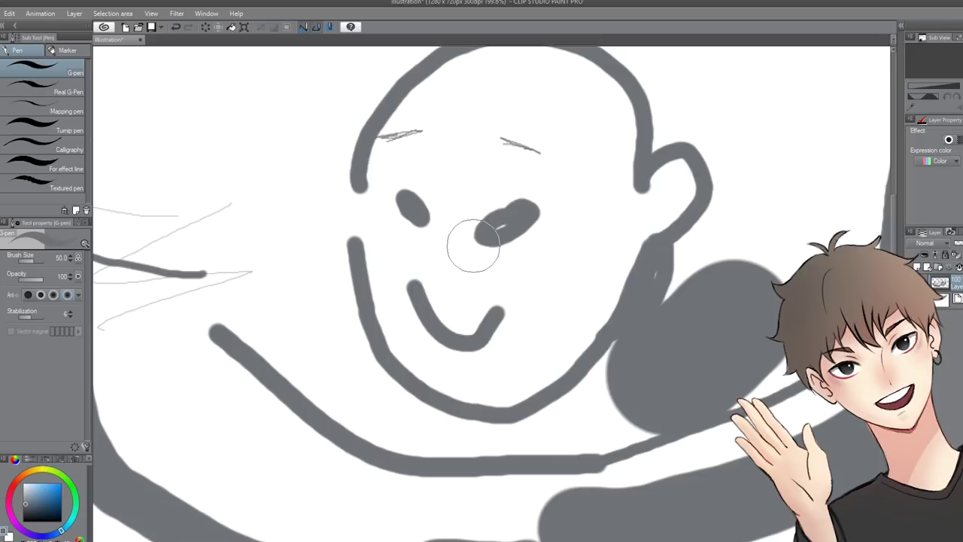
{"action": "key", "text": "bracketleft"}
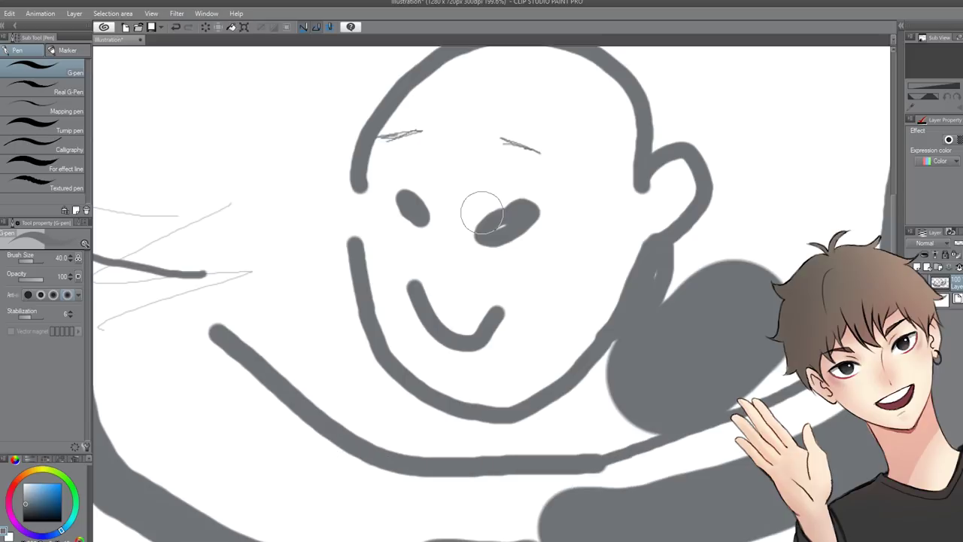
{"action": "key", "text": "bracketleft"}
{"action": "key", "text": "bracketright"}
{"action": "key", "text": "bracketright"}
{"action": "key", "text": "bracketright"}
{"action": "key", "text": "bracketright"}
{"action": "key", "text": "bracketright"}
{"action": "key", "text": "bracketright"}
{"action": "key", "text": "bracketright"}
{"action": "key", "text": "bracketright"}
{"action": "key", "text": "bracketright"}
{"action": "key", "text": "bracketright"}
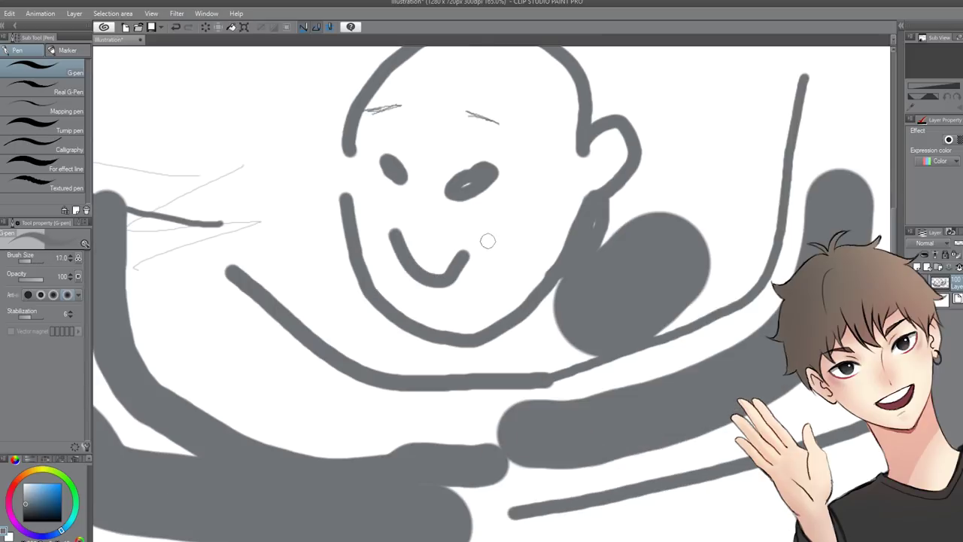
- Shrink the G-pen brush step by step, and enlarge it up to size 600
{"action": "key", "text": "bracketleft"}
{"action": "key", "text": "bracketleft"}
{"action": "key", "text": "bracketleft"}
{"action": "key", "text": "bracketleft"}
{"action": "key", "text": "bracketleft"}
{"action": "key", "text": "bracketleft"}
{"action": "key", "text": "bracketleft"}
{"action": "key", "text": "bracketleft"}
{"action": "key", "text": "bracketleft"}
{"action": "key", "text": "bracketright"}
{"action": "key", "text": "bracketright"}
{"action": "key", "text": "bracketright"}
{"action": "key", "text": "bracketright"}
{"action": "key", "text": "bracketright"}
{"action": "key", "text": "bracketright"}
{"action": "key", "text": "bracketright"}
{"action": "key", "text": "bracketright"}
{"action": "key", "text": "bracketright"}
{"action": "key", "text": "bracketright"}
{"action": "key", "text": "bracketright"}
{"action": "key", "text": "bracketright"}
{"action": "key", "text": "bracketright"}
{"action": "key", "text": "bracketright"}
{"action": "key", "text": "bracketright"}
{"action": "key", "text": "bracketright"}
{"action": "key", "text": "bracketright"}
{"action": "key", "text": "bracketright"}
{"action": "key", "text": "bracketright"}
{"action": "key", "text": "bracketright"}
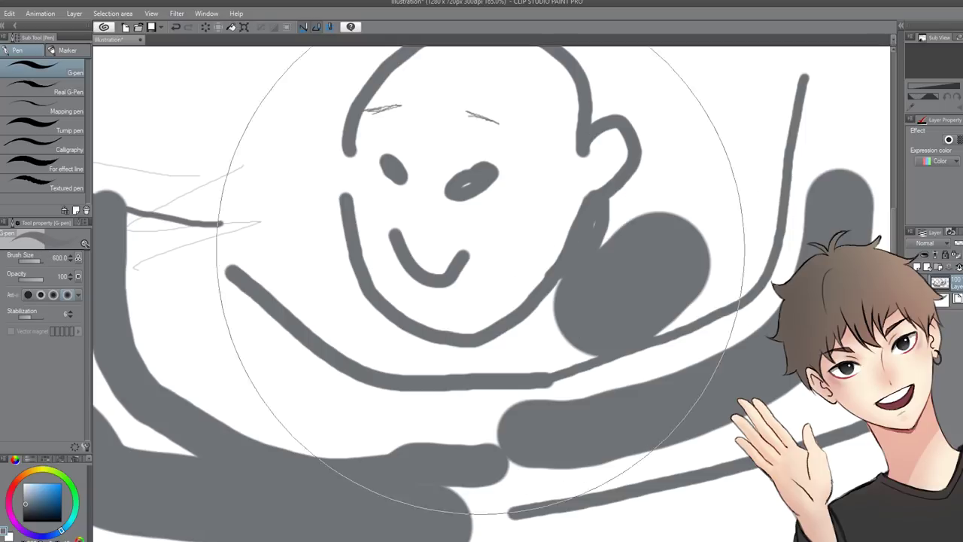
- Scribble loops over the mouth with a smaller brush, and paint a thick stroke at size 150 left of the face
{"action": "key", "text": "bracketleft"}
{"action": "key", "text": "bracketleft"}
{"action": "key", "text": "bracketleft"}
{"action": "key", "text": "bracketleft"}
{"action": "key", "text": "bracketleft"}
{"action": "key", "text": "bracketleft"}
{"action": "left_click_drag", "start_coordinate": [481, 236], "coordinate": [499, 202]}
{"action": "scroll", "coordinate": [413, 175], "scroll_direction": "down", "scroll_amount": 2}
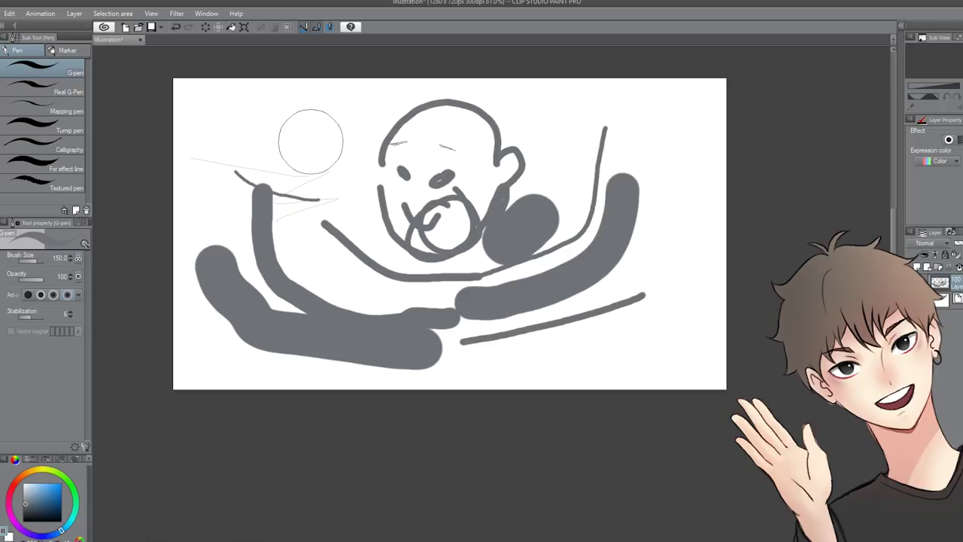
{"action": "mouse_move", "coordinate": [316, 142]}
{"action": "left_mouse_down"}
{"action": "mouse_move", "coordinate": [339, 148]}
{"action": "mouse_move", "coordinate": [416, 246]}
{"action": "mouse_move", "coordinate": [344, 267]}
{"action": "mouse_move", "coordinate": [297, 230]}
{"action": "mouse_move", "coordinate": [370, 206]}
{"action": "left_mouse_up"}
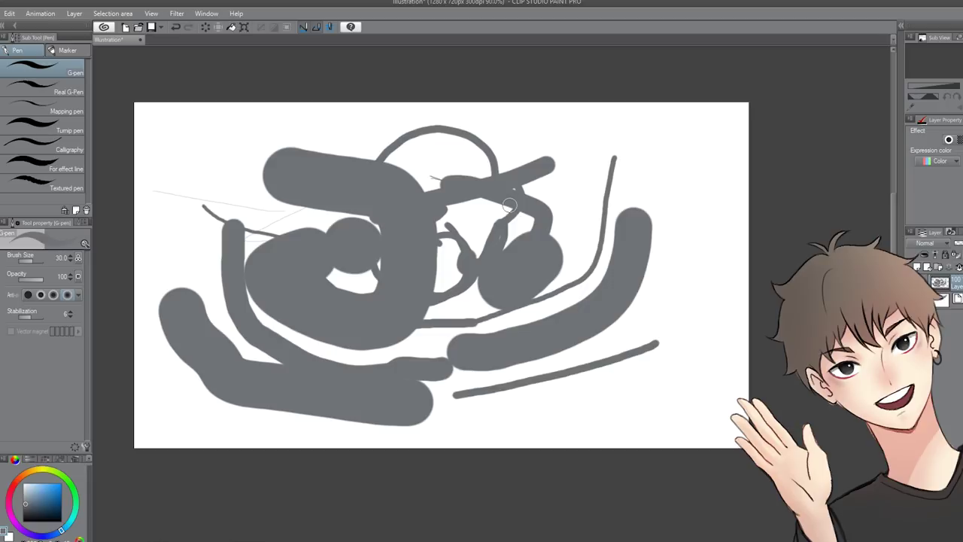
- Enlarge the G-pen brush to size 600 and paint a broad gray stroke across the whole drawing
{"action": "key", "text": "]"}
{"action": "key", "text": "]"}
{"action": "key", "text": "]"}
{"action": "key", "text": "]"}
{"action": "key", "text": "]"}
{"action": "key", "text": "]"}
{"action": "key", "text": "]"}
{"action": "key", "text": "]"}
{"action": "key", "text": "]"}
{"action": "key", "text": "]"}
{"action": "key", "text": "]"}
{"action": "key", "text": "]"}
{"action": "key", "text": "]"}
{"action": "key", "text": "]"}
{"action": "key", "text": "]"}
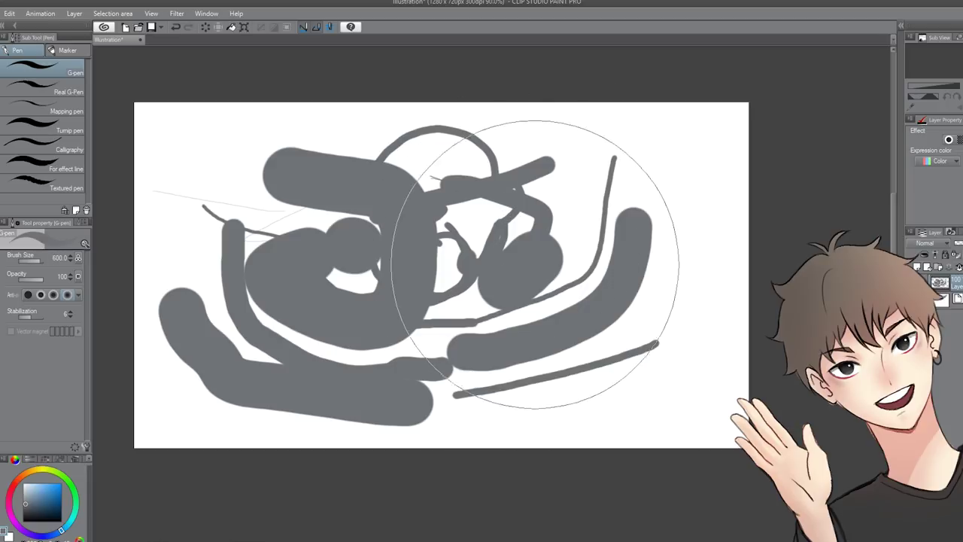
{"action": "mouse_move", "coordinate": [550, 272]}
{"action": "left_mouse_down"}
{"action": "mouse_move", "coordinate": [476, 265]}
{"action": "mouse_move", "coordinate": [296, 276]}
{"action": "left_mouse_up"}
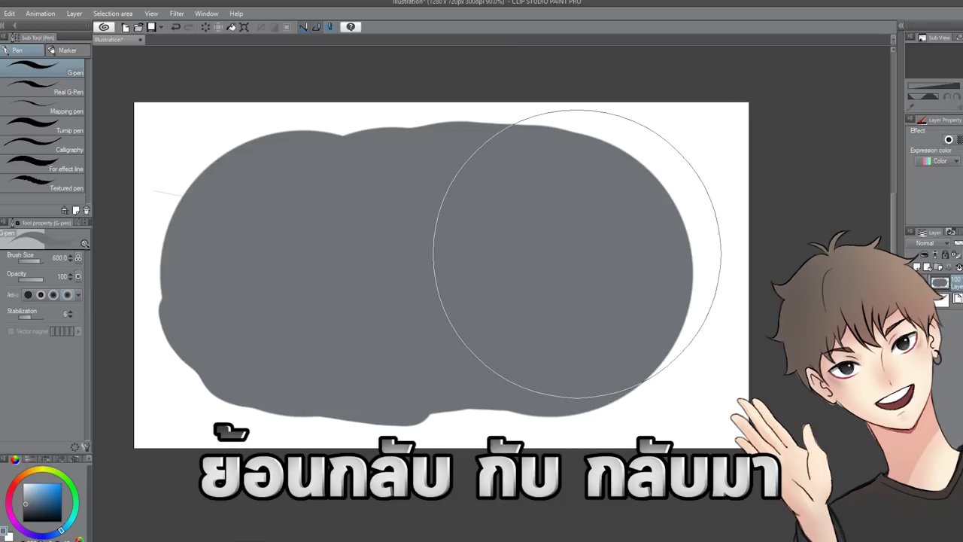
- Undo the last three strokes on the canvas and redo them
{"action": "key", "text": "ctrl+z"}
{"action": "key", "text": "ctrl+z"}
{"action": "key", "text": "ctrl+z"}
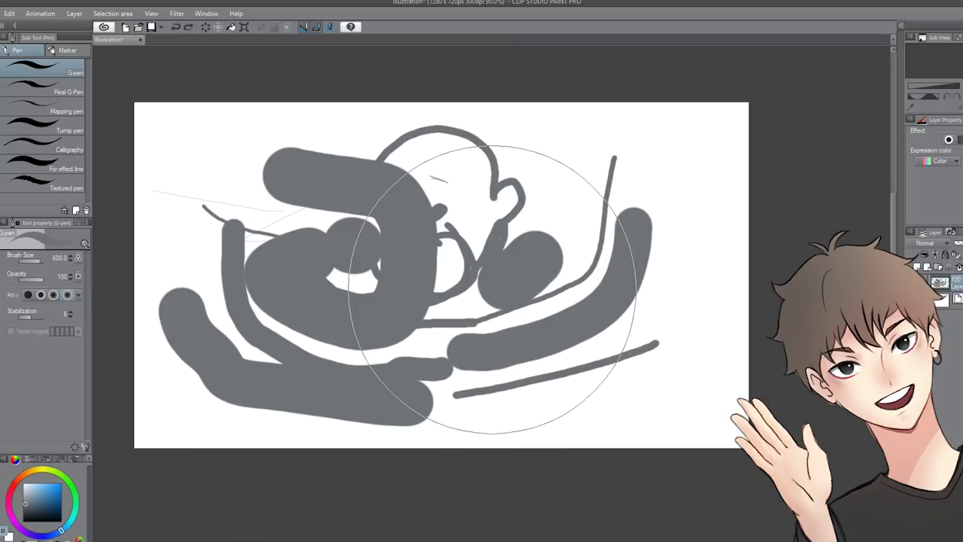
{"action": "key", "text": "ctrl+y"}
{"action": "key", "text": "ctrl+y"}
{"action": "key", "text": "ctrl+y"}
{"action": "key", "text": "ctrl+y"}
{"action": "key", "text": "ctrl+y"}
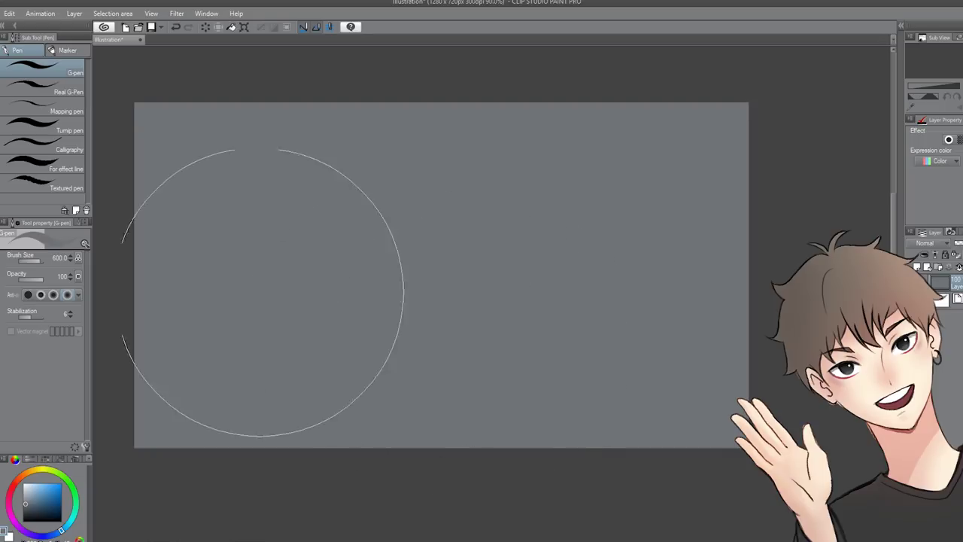
- Pick white as the drawing colour, and go back and forth through the latest strokes with undo and redo
{"action": "left_click", "coordinate": [23, 484]}
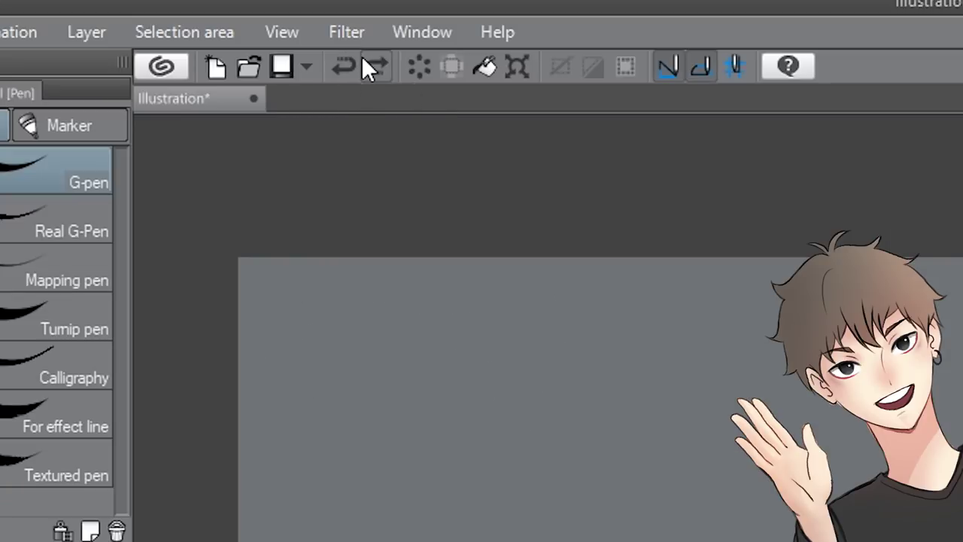
{"action": "left_click", "coordinate": [362, 57]}
{"action": "left_click", "coordinate": [343, 60]}
{"action": "left_click", "coordinate": [343, 61]}
{"action": "left_click", "coordinate": [343, 60]}
{"action": "left_click", "coordinate": [340, 61]}
{"action": "left_click", "coordinate": [365, 68]}
{"action": "left_click", "coordinate": [365, 68]}
{"action": "left_click", "coordinate": [367, 68]}
{"action": "left_click", "coordinate": [366, 67]}
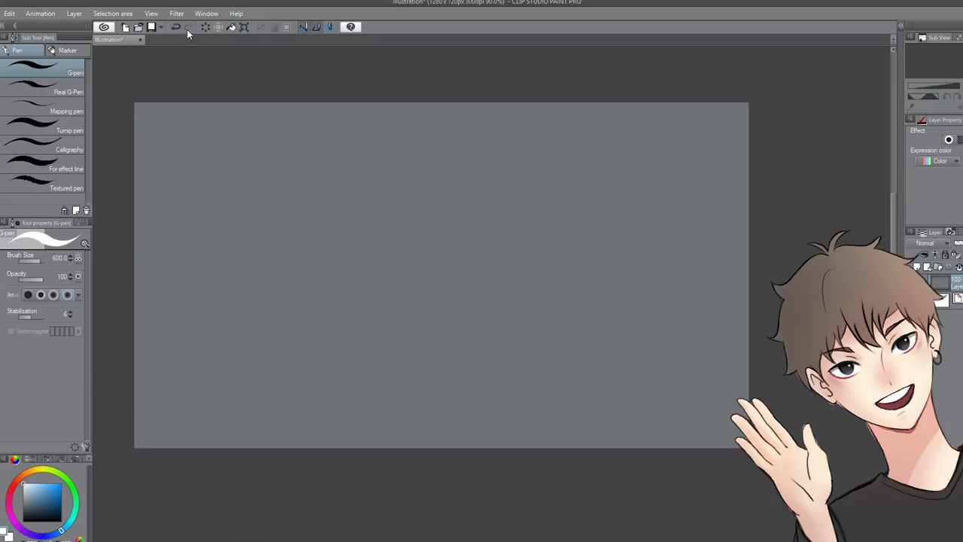
{"action": "key", "text": "ctrl+z"}
{"action": "key", "text": "ctrl+z"}
{"action": "key", "text": "ctrl+z"}
{"action": "key", "text": "ctrl+y"}
{"action": "key", "text": "ctrl+y"}
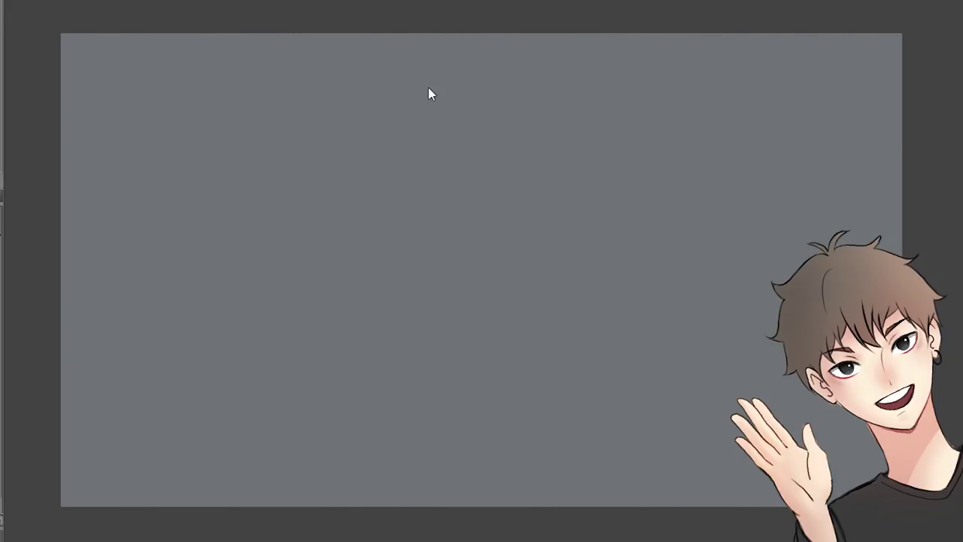
- Alternate between selecting the whole canvas and deselecting it, ending with the whole canvas selected
{"action": "key", "text": "ctrl+a"}
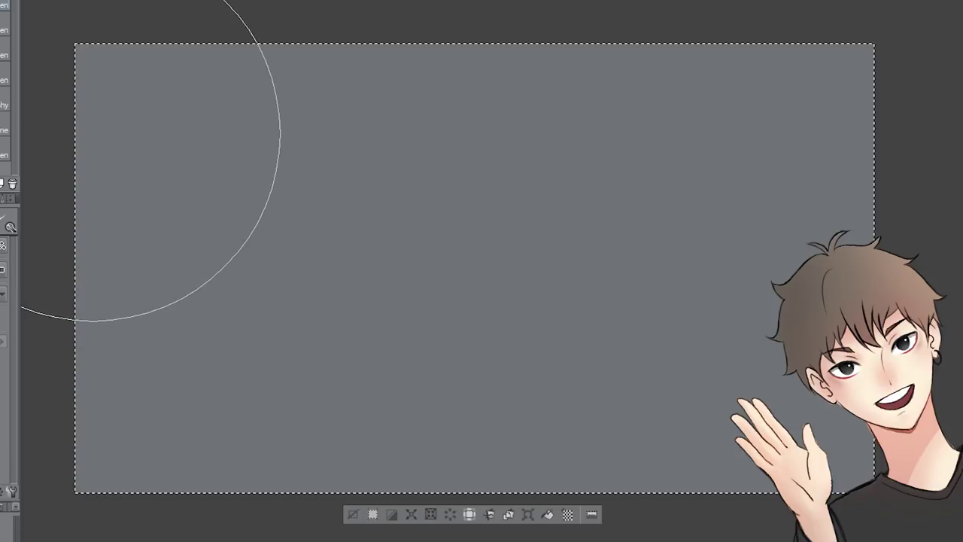
{"action": "key", "text": "ctrl+d"}
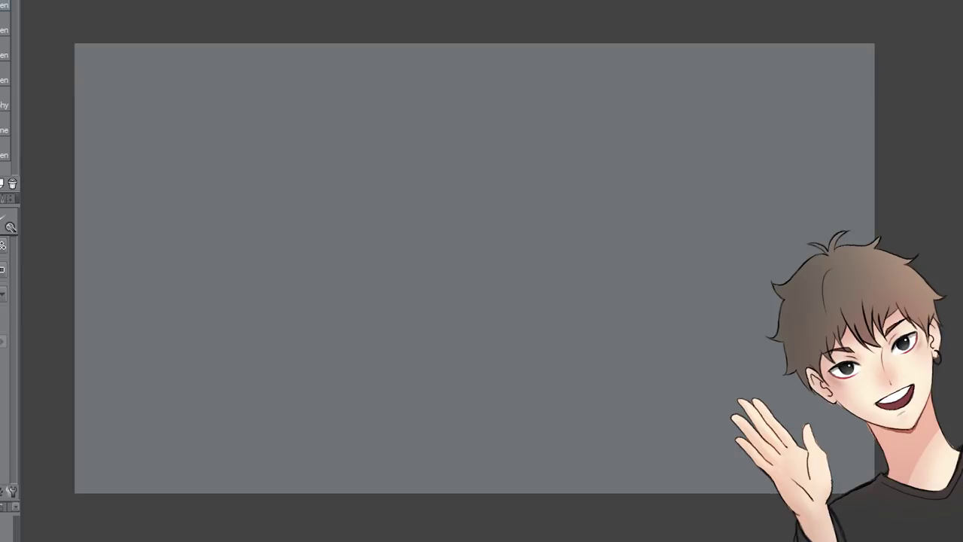
{"action": "key", "text": "ctrl+a"}
{"action": "key", "text": "ctrl+d"}
{"action": "key", "text": "ctrl+a"}
{"action": "key", "text": "ctrl+d"}
{"action": "key", "text": "ctrl+a"}
{"action": "key", "text": "ctrl+d"}
{"action": "key", "text": "ctrl+a"}
{"action": "key", "text": "ctrl+d"}
{"action": "key", "text": "ctrl+a"}
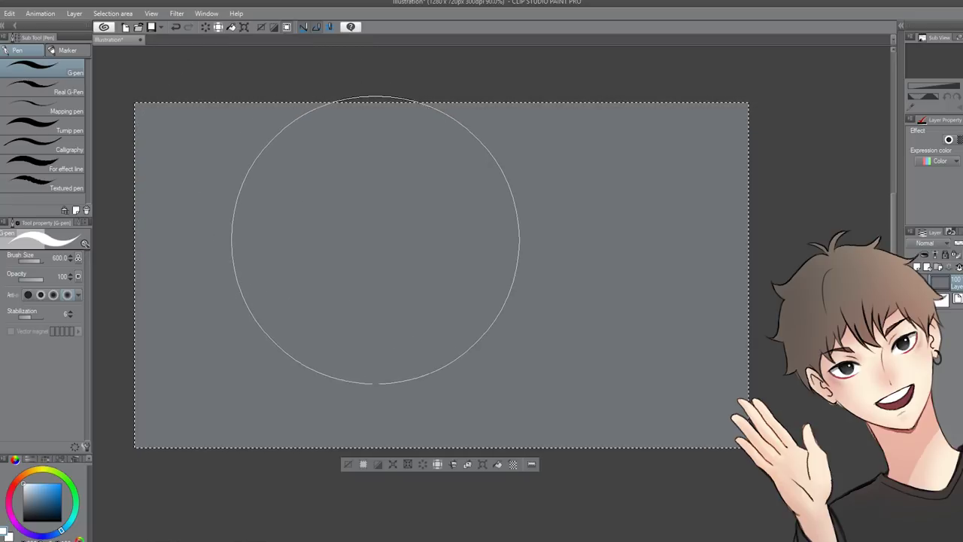
- Try painting white blobs with the size 600 G-pen inside the selection, and undo them
{"action": "mouse_move", "coordinate": [402, 254]}
{"action": "left_mouse_down"}
{"action": "mouse_move", "coordinate": [426, 253]}
{"action": "mouse_move", "coordinate": [394, 276]}
{"action": "mouse_move", "coordinate": [393, 269]}
{"action": "mouse_move", "coordinate": [421, 280]}
{"action": "left_mouse_up"}
{"action": "key", "text": "ctrl+z"}
{"action": "key", "text": "ctrl+z"}
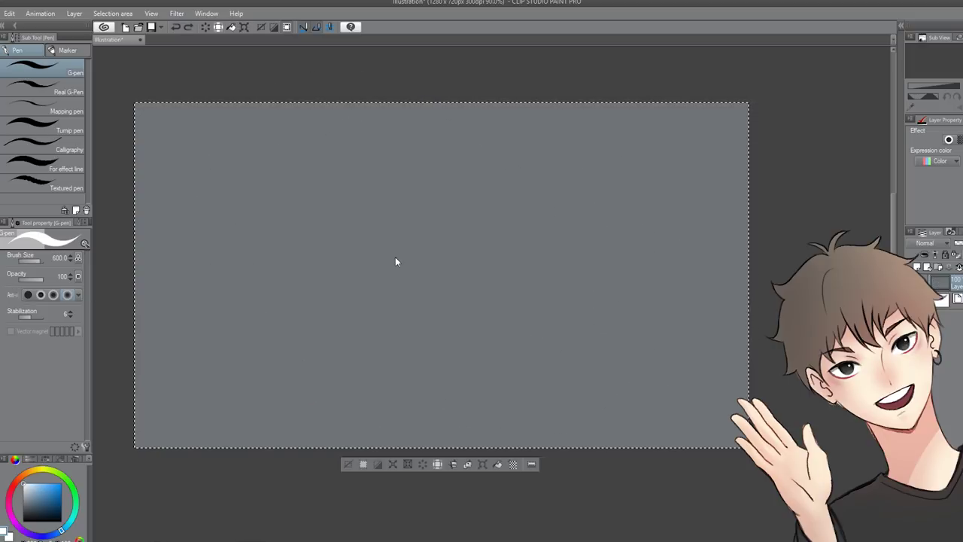
{"action": "left_click", "coordinate": [407, 259]}
{"action": "key", "text": "ctrl+z"}
{"action": "mouse_move", "coordinate": [410, 249]}
{"action": "left_mouse_down"}
{"action": "mouse_move", "coordinate": [402, 275]}
{"action": "mouse_move", "coordinate": [421, 289]}
{"action": "mouse_move", "coordinate": [441, 261]}
{"action": "left_mouse_up"}
{"action": "key", "text": "ctrl+z"}
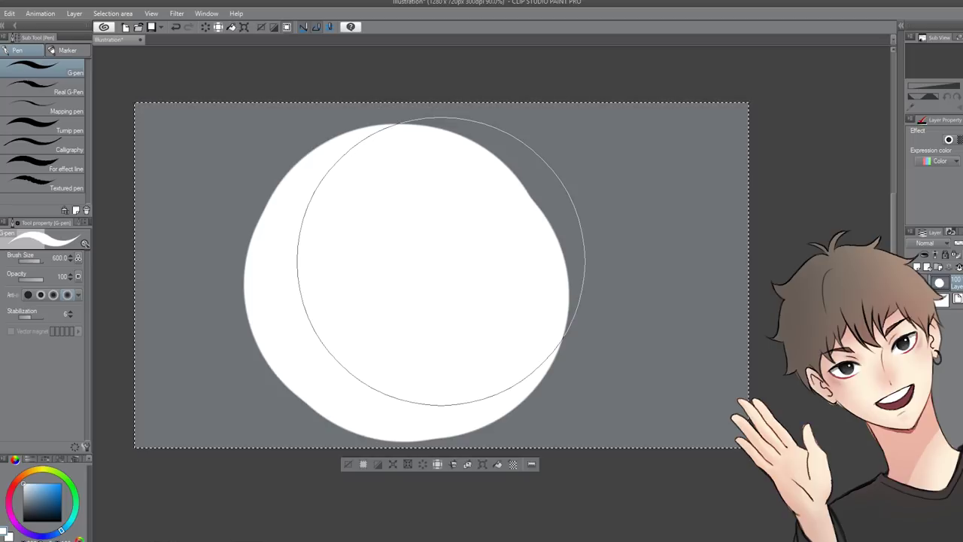
{"action": "key", "text": "ctrl+z"}
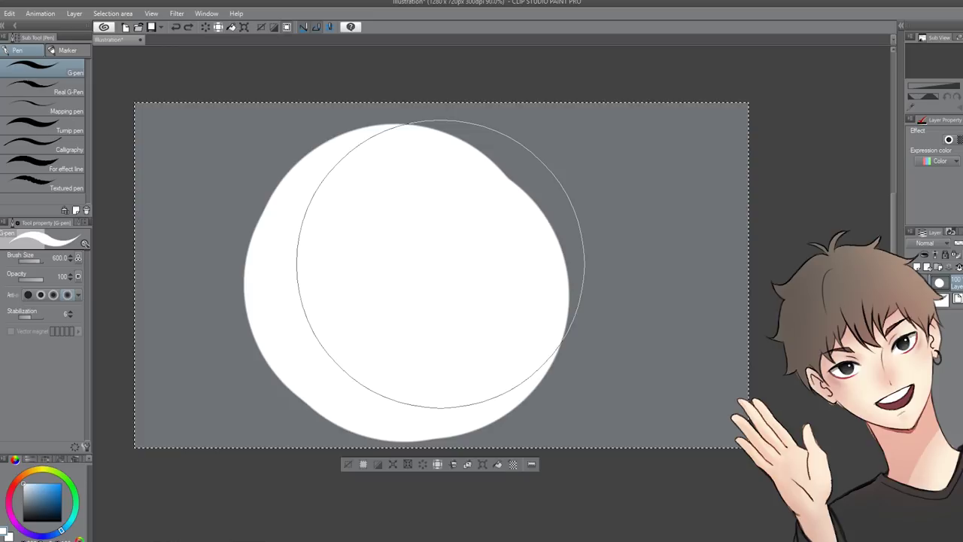
{"action": "key", "text": "ctrl+z"}
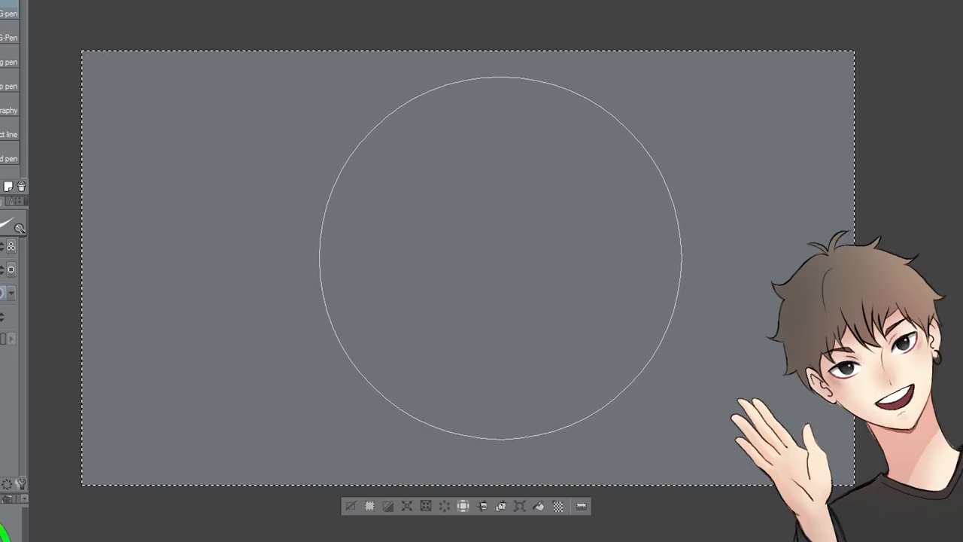
- Paint a large white circle in the middle of the gray canvas and clear the selection
{"action": "mouse_move", "coordinate": [464, 263]}
{"action": "left_mouse_down"}
{"action": "mouse_move", "coordinate": [435, 265]}
{"action": "mouse_move", "coordinate": [454, 283]}
{"action": "left_mouse_up"}
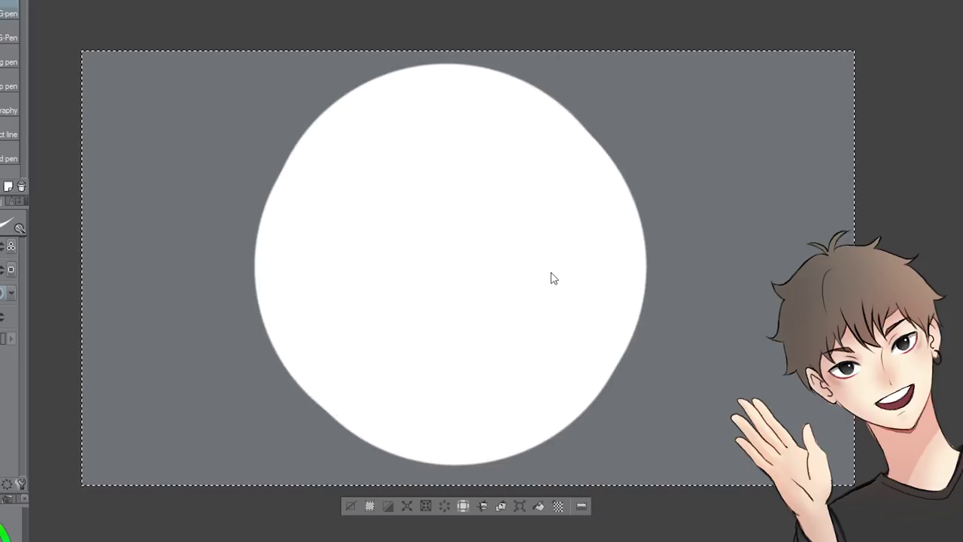
{"action": "key", "text": "ctrl+d"}
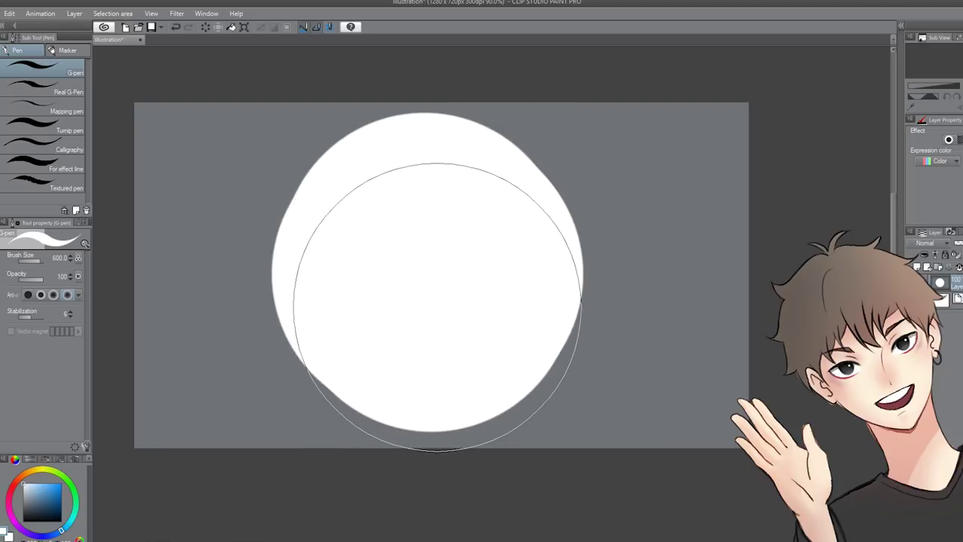
- Transform the gray layer with the white circle, scaling it to 75% and repositioning it on the canvas
{"action": "key", "text": "ctrl+t"}
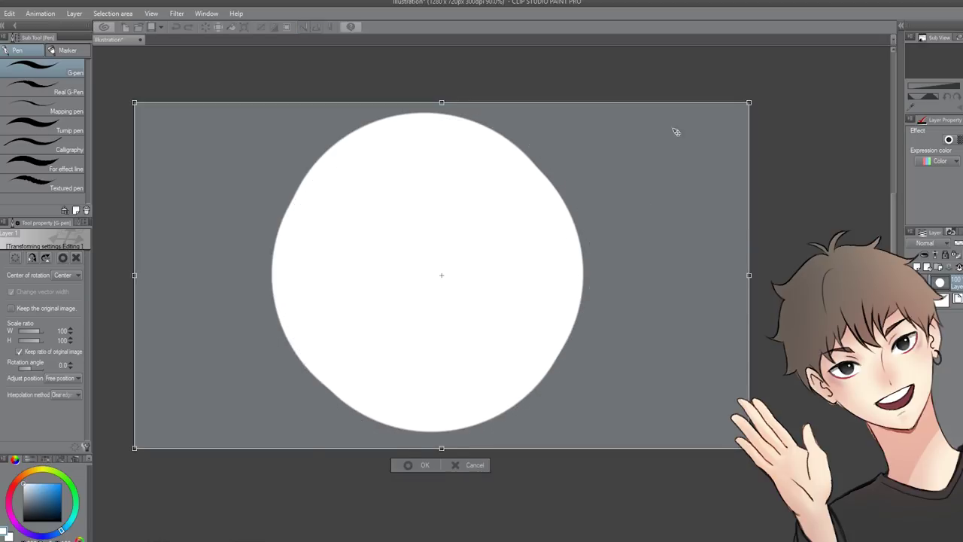
{"action": "left_click_drag", "start_coordinate": [749, 102], "coordinate": [592, 219]}
{"action": "left_click_drag", "start_coordinate": [542, 288], "coordinate": [612, 226]}
{"action": "left_click_drag", "start_coordinate": [674, 214], "coordinate": [676, 295]}
{"action": "key", "text": "ctrl+z"}
{"action": "left_click_drag", "start_coordinate": [197, 121], "coordinate": [222, 302]}
{"action": "left_click_drag", "start_coordinate": [753, 204], "coordinate": [617, 391]}
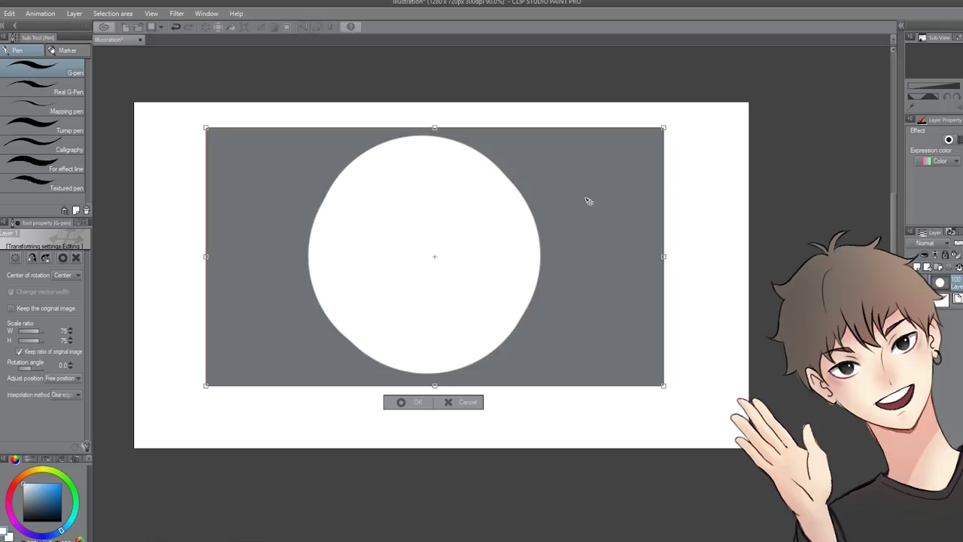
- Move the scaled layer around the canvas and enlarge it from its upper-right corner
{"action": "left_click_drag", "start_coordinate": [636, 190], "coordinate": [661, 200]}
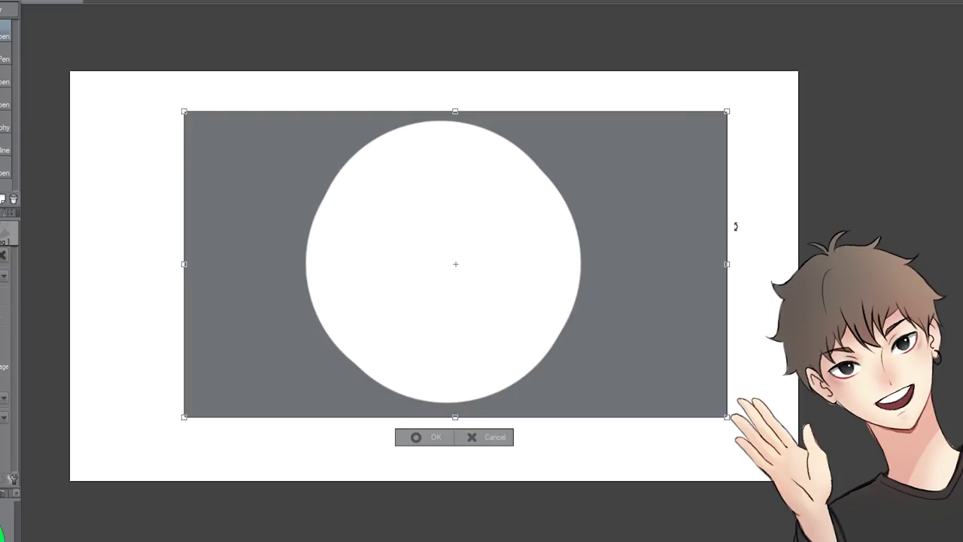
{"action": "mouse_move", "coordinate": [652, 249]}
{"action": "left_mouse_down"}
{"action": "mouse_move", "coordinate": [687, 251]}
{"action": "mouse_move", "coordinate": [666, 260]}
{"action": "mouse_move", "coordinate": [832, 251]}
{"action": "mouse_move", "coordinate": [520, 258]}
{"action": "mouse_move", "coordinate": [585, 338]}
{"action": "mouse_move", "coordinate": [716, 140]}
{"action": "mouse_move", "coordinate": [715, 108]}
{"action": "mouse_move", "coordinate": [696, 324]}
{"action": "left_mouse_up"}
{"action": "left_click_drag", "start_coordinate": [702, 166], "coordinate": [800, 28]}
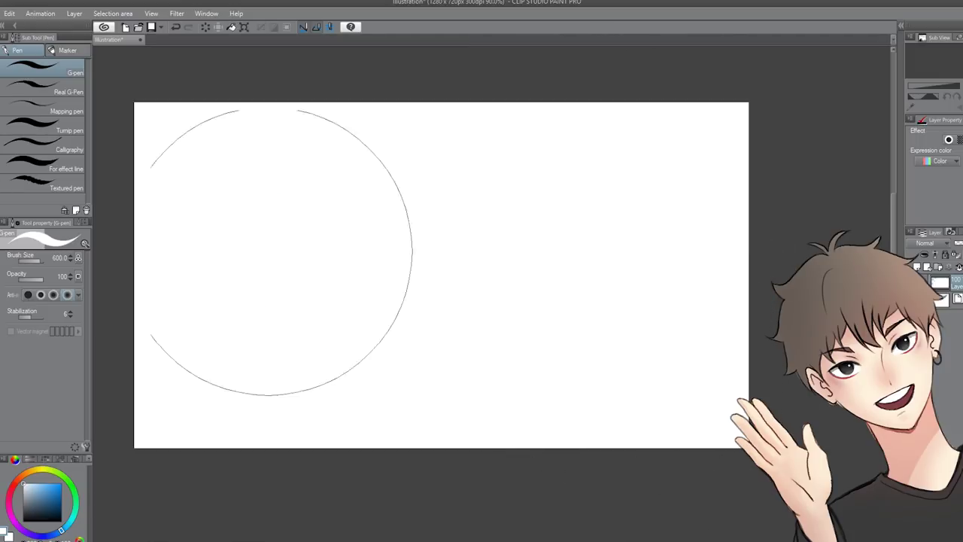
- Paint a large black circle, then paste a copy of the selected circle as a new layer and deselect
{"action": "left_click_drag", "start_coordinate": [39, 512], "coordinate": [23, 521]}
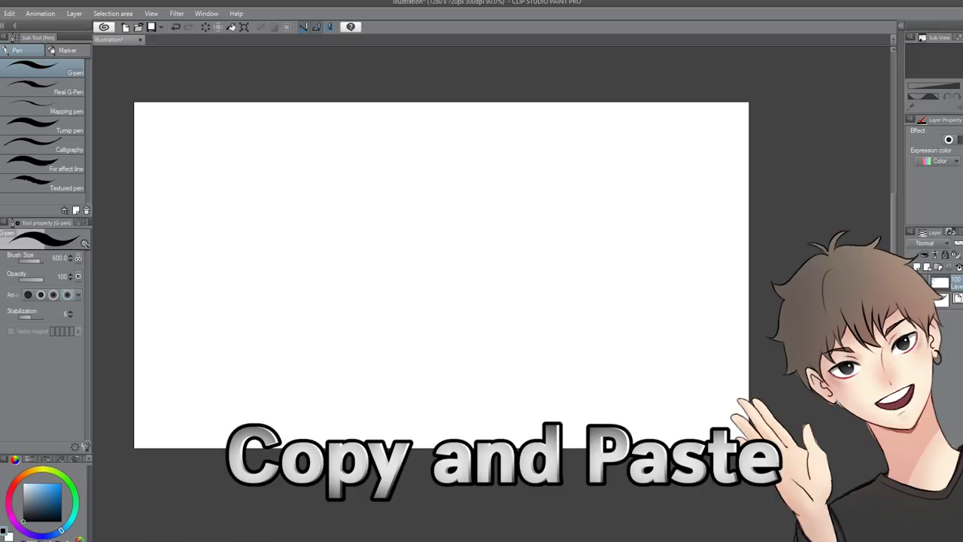
{"action": "scroll", "coordinate": [420, 290], "scroll_direction": "up", "scroll_amount": 1}
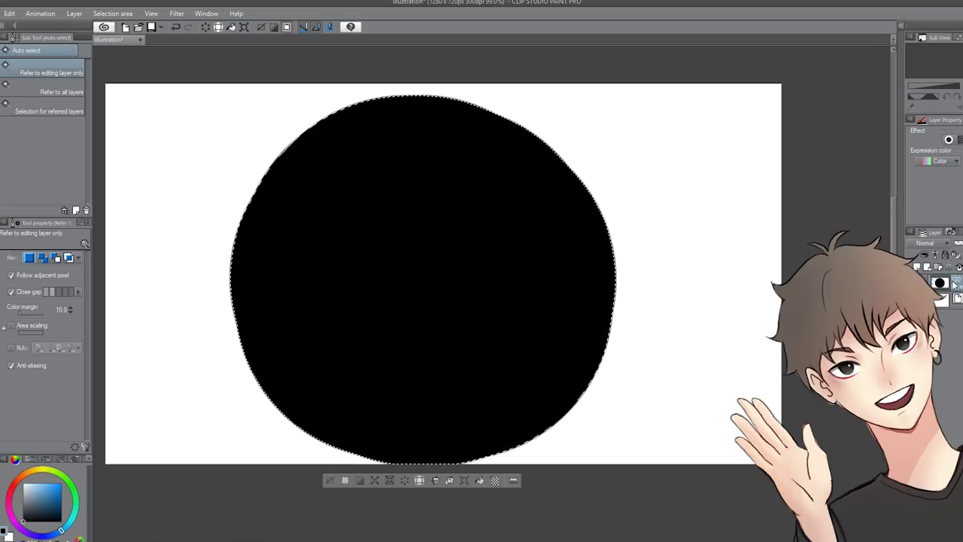
{"action": "key", "text": "ctrl+v"}
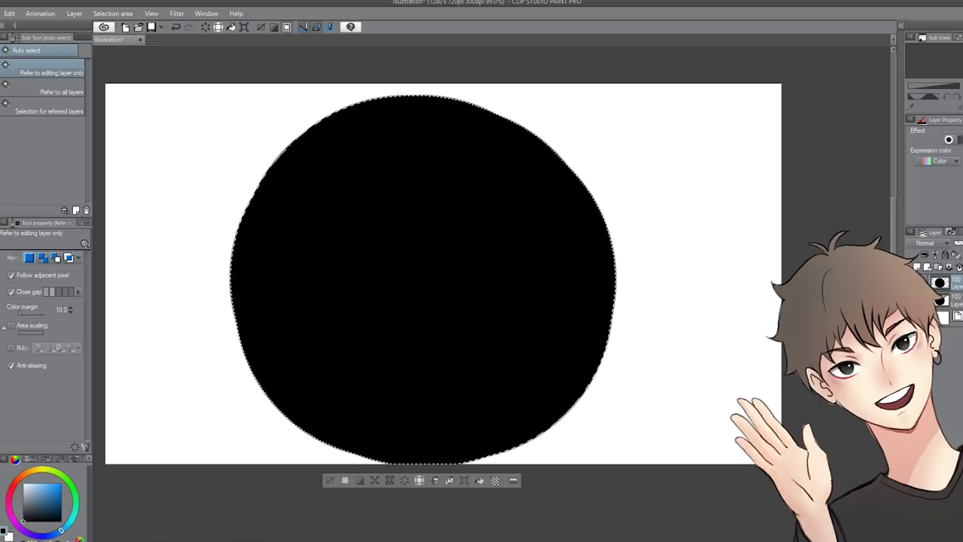
{"action": "key", "text": "ctrl+d"}
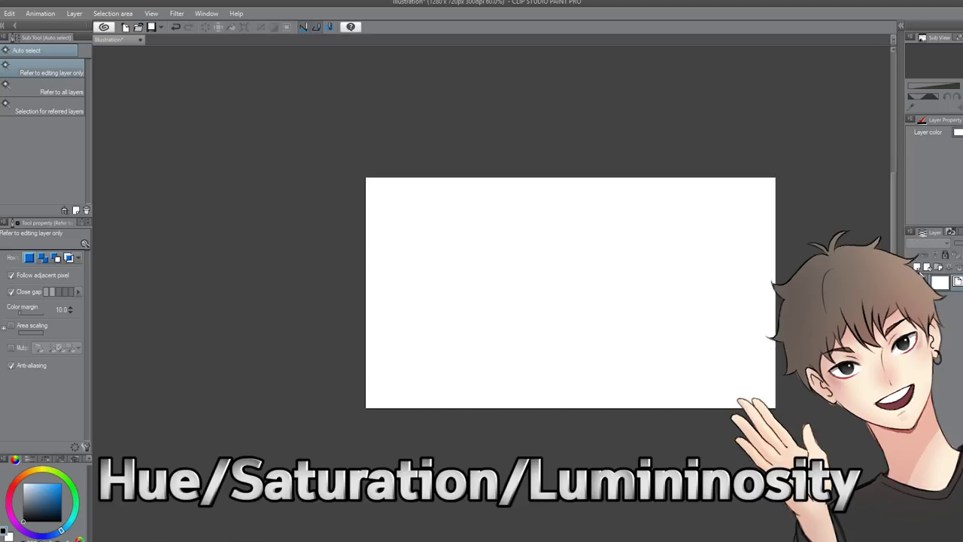
- Add a new raster layer and stamp a blue circle on it with the G-pen at size 600
{"action": "left_click", "coordinate": [918, 268]}
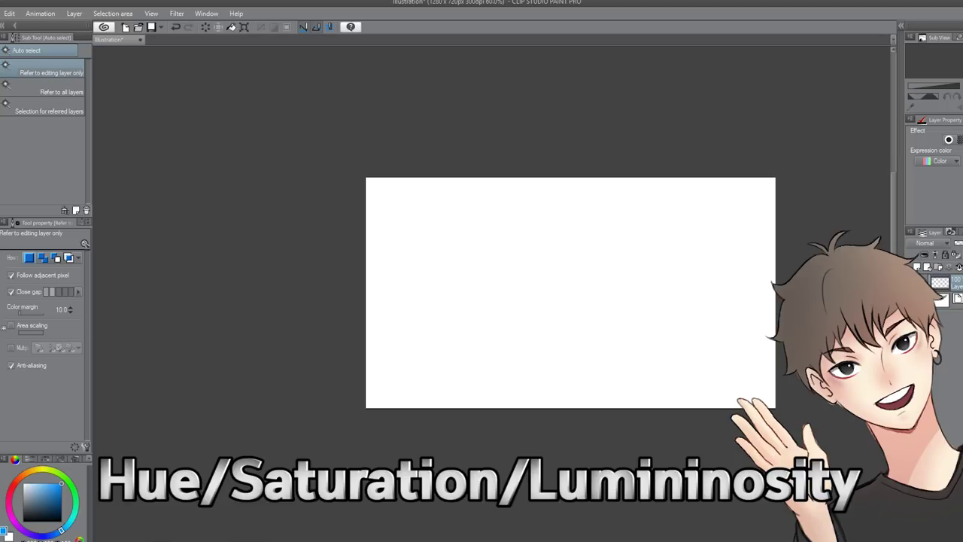
{"action": "key", "text": "p"}
{"action": "scroll", "coordinate": [546, 366], "scroll_direction": "up", "scroll_amount": 3}
{"action": "left_click", "coordinate": [484, 253]}
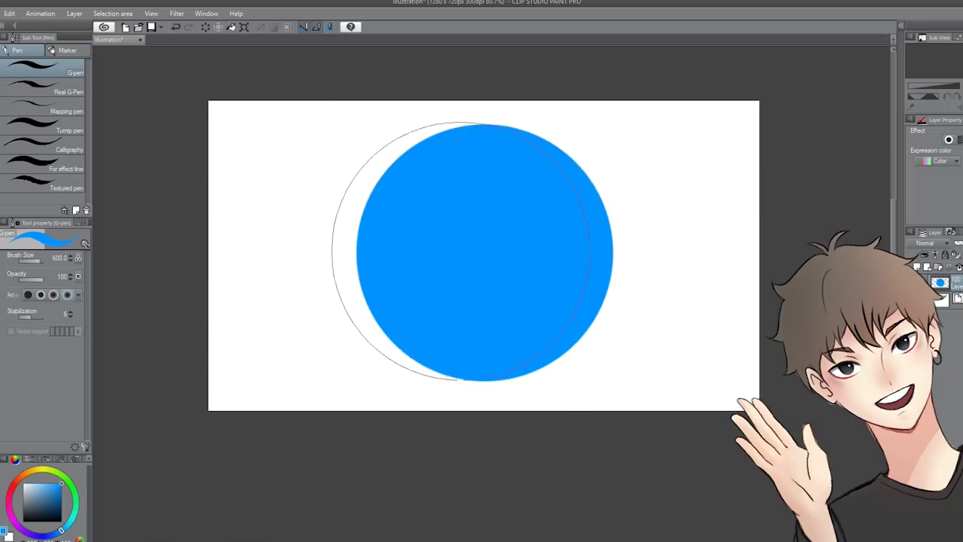
- Try a Hue/Saturation/Luminosity adjustment on the blue circle, shifting the hue to 80
{"action": "key", "text": "ctrl+u"}
{"action": "left_click_drag", "start_coordinate": [358, 211], "coordinate": [439, 159]}
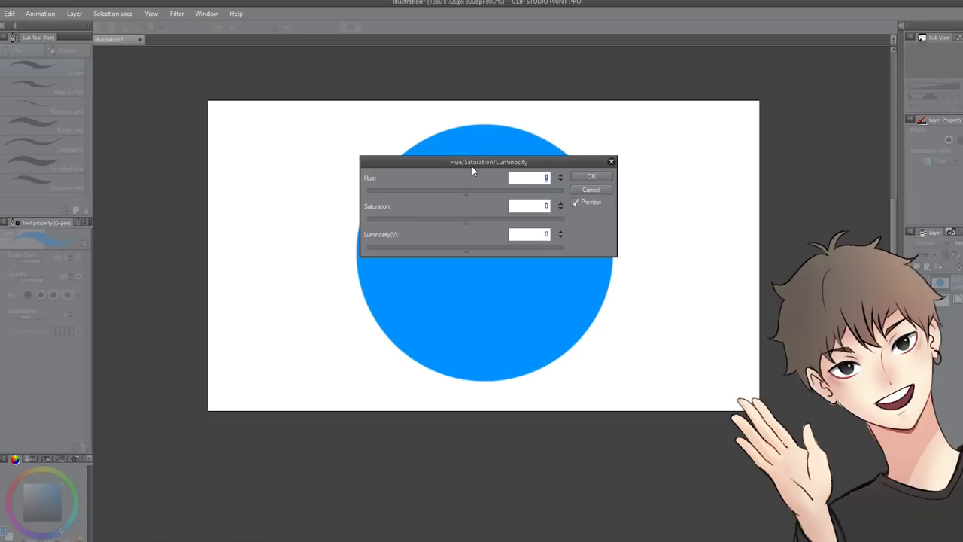
{"action": "left_click_drag", "start_coordinate": [443, 158], "coordinate": [706, 192]}
{"action": "left_click", "coordinate": [644, 228]}
{"action": "left_click_drag", "start_coordinate": [586, 213], "coordinate": [695, 219]}
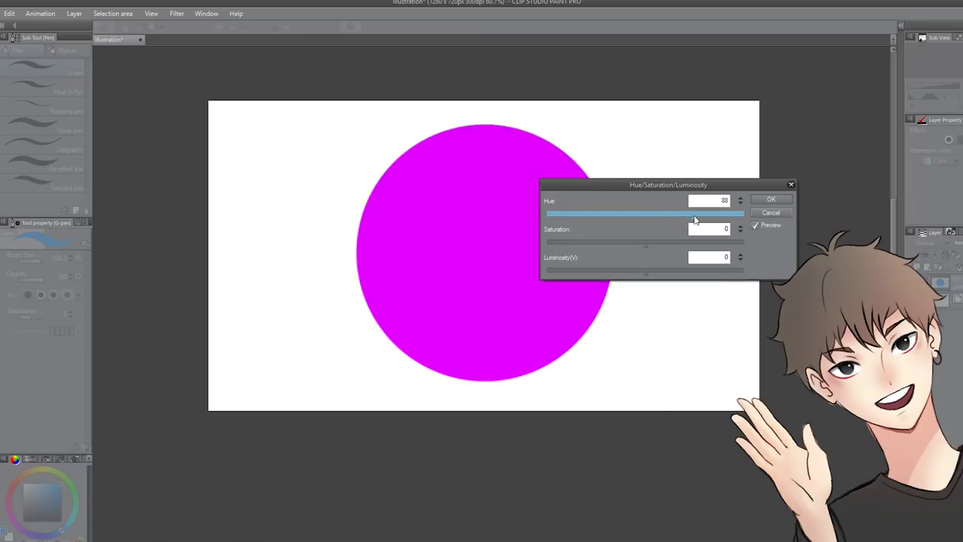
{"action": "left_click", "coordinate": [684, 214]}
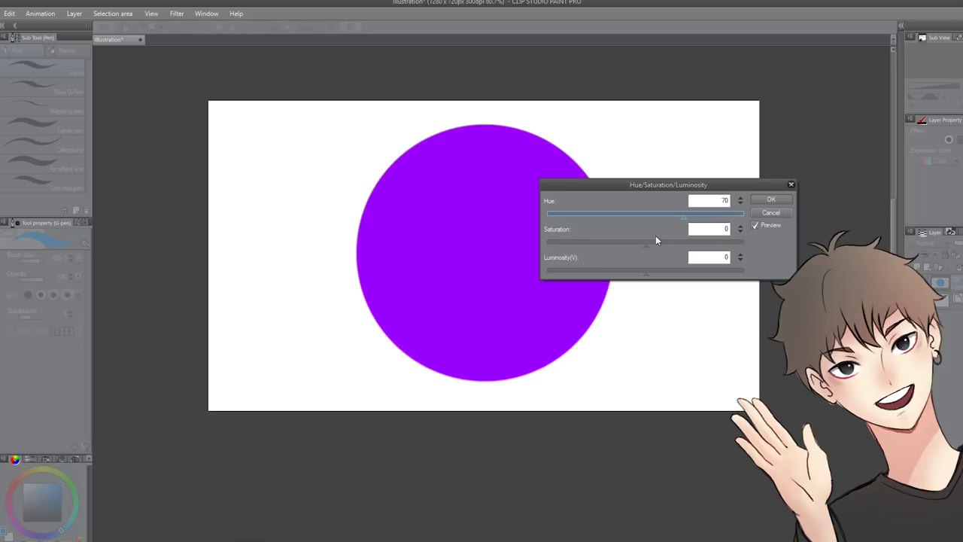
{"action": "left_click", "coordinate": [690, 216]}
- Try saturation values of 100 and -100 on the circle, return it to 0 and raise the luminosity to 29
{"action": "left_click_drag", "start_coordinate": [679, 244], "coordinate": [713, 245]}
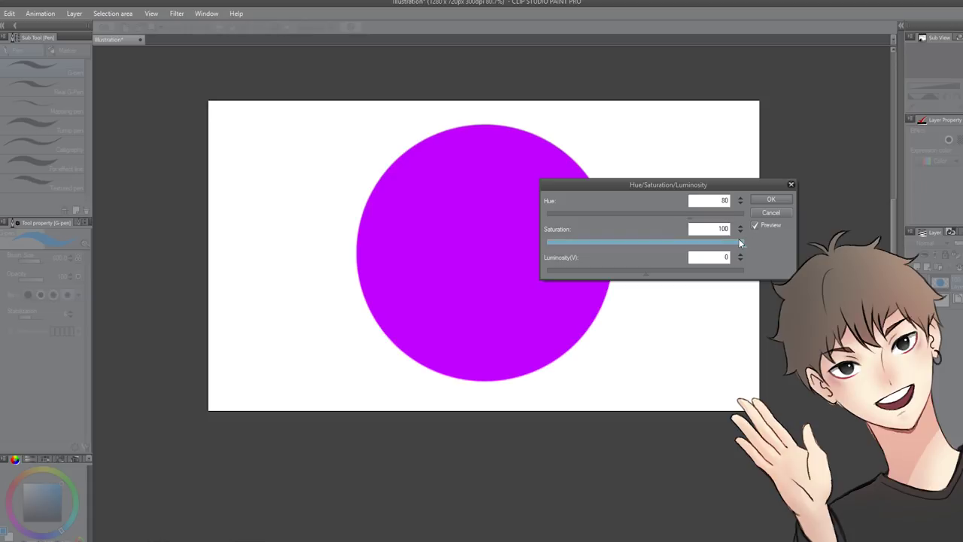
{"action": "left_click_drag", "start_coordinate": [738, 242], "coordinate": [509, 243]}
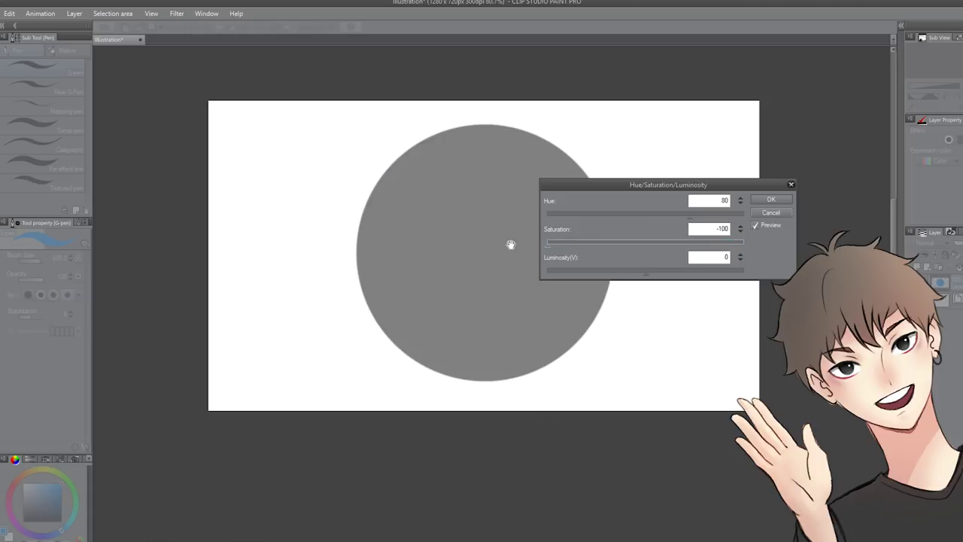
{"action": "scroll", "coordinate": [740, 155], "scroll_direction": "up", "scroll_amount": 2}
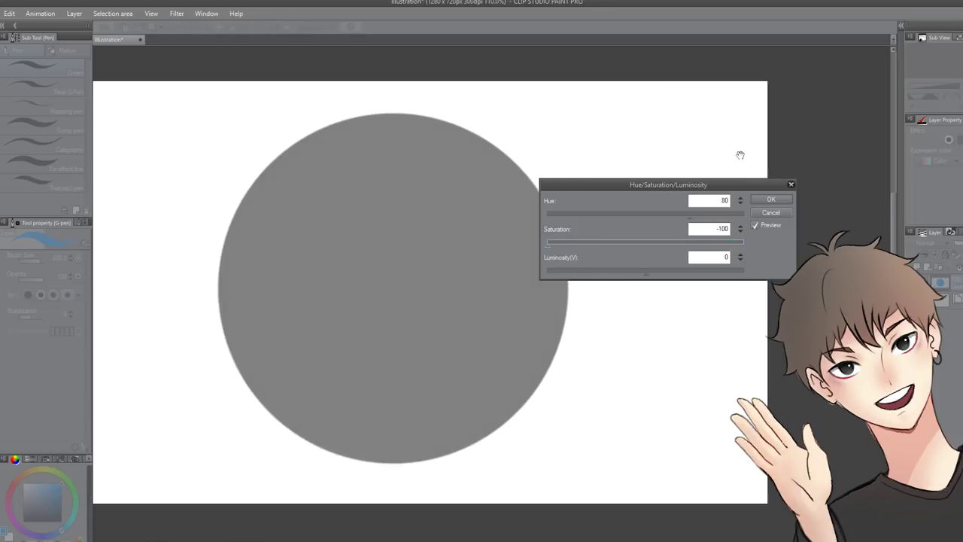
{"action": "left_click_drag", "start_coordinate": [663, 242], "coordinate": [743, 243]}
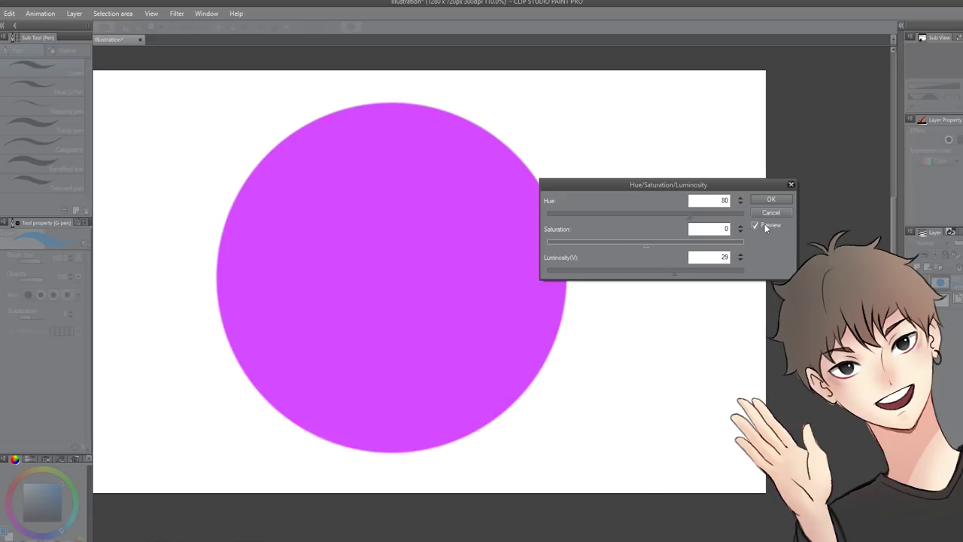
- Try a hue shift of 8 on the circle and leave the Hue/Saturation/Luminosity adjustment
{"action": "left_click", "coordinate": [654, 215]}
{"action": "left_click_drag", "start_coordinate": [653, 215], "coordinate": [744, 216]}
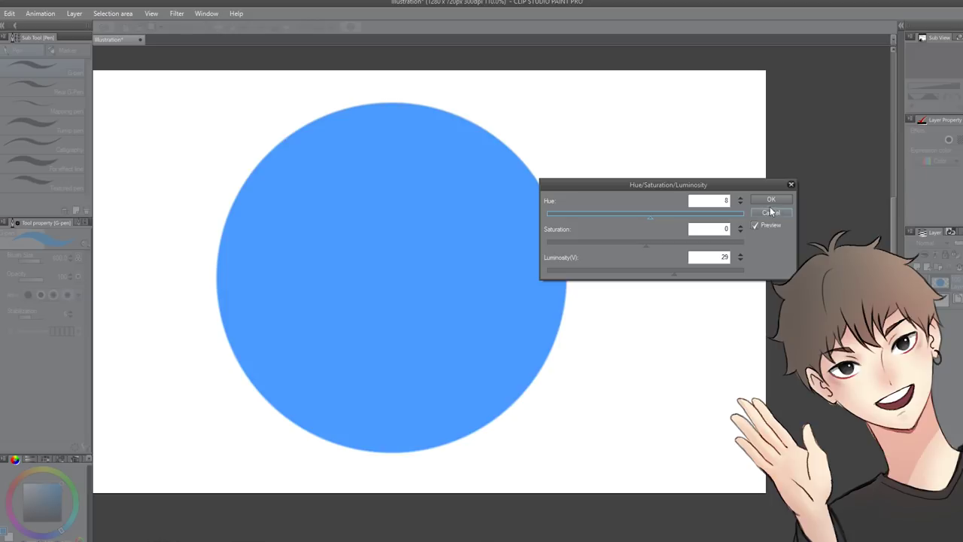
{"action": "left_click", "coordinate": [771, 201]}
{"action": "scroll", "coordinate": [624, 409], "scroll_direction": "down", "scroll_amount": 3}
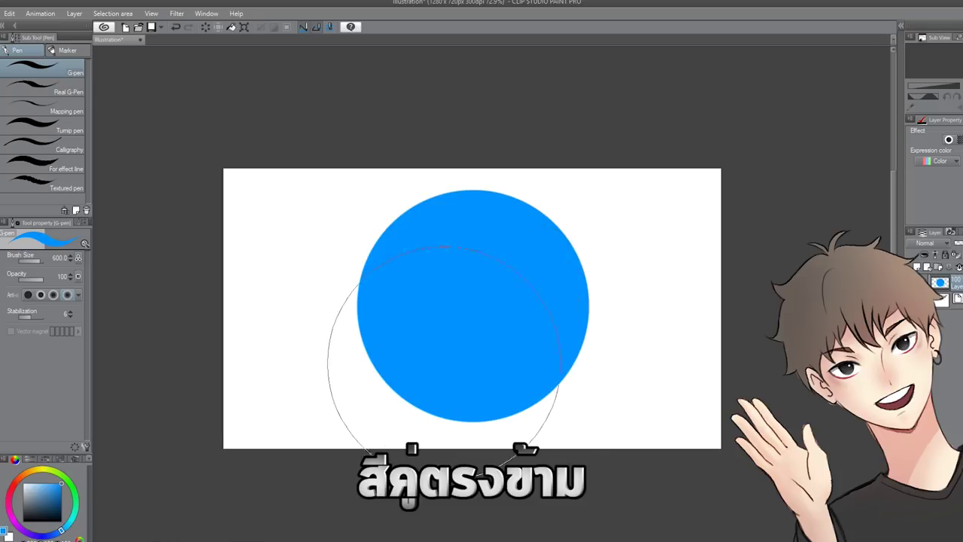
- Invert the blue circle's colour to orange and pick that orange as the drawing colour
{"action": "scroll", "coordinate": [429, 387], "scroll_direction": "up", "scroll_amount": 2}
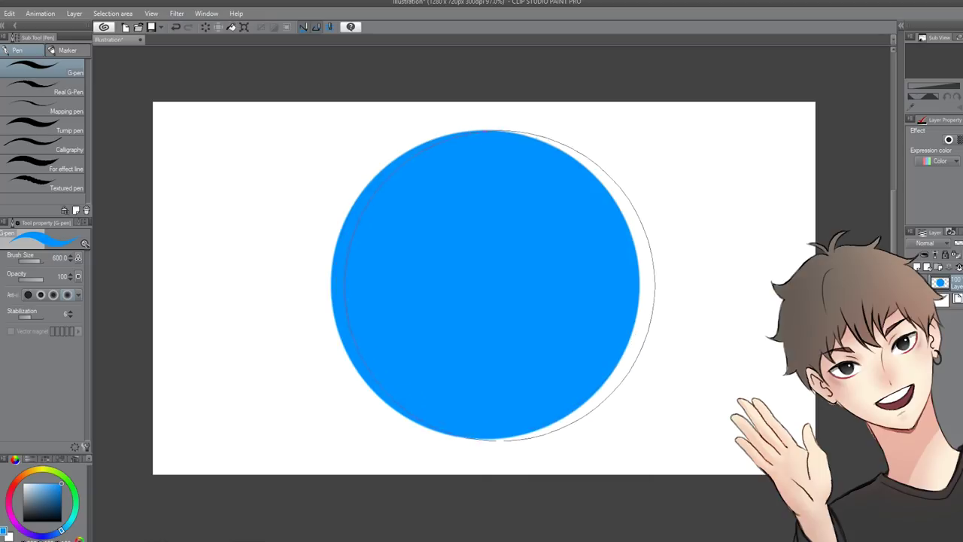
{"action": "key", "text": "ctrl+i"}
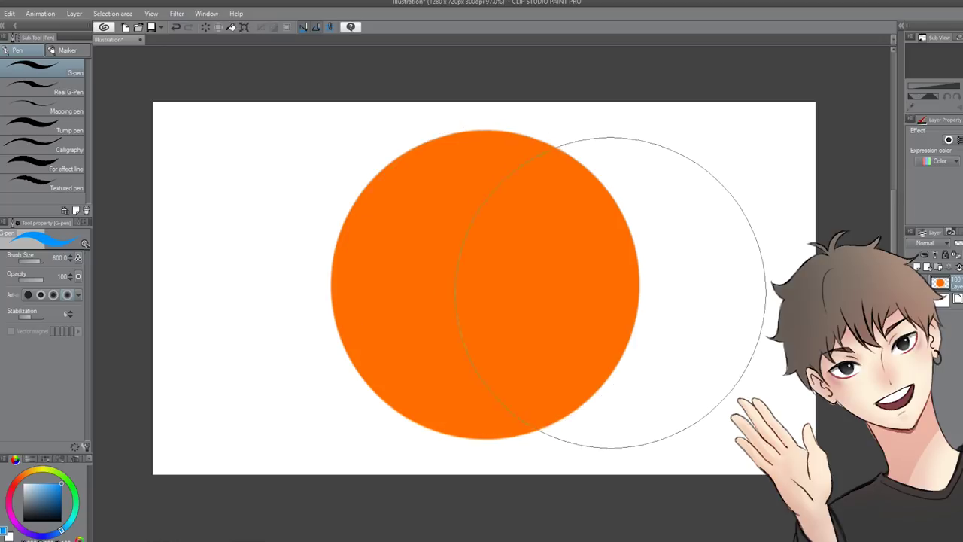
{"action": "left_click", "coordinate": [505, 275], "text": "alt"}
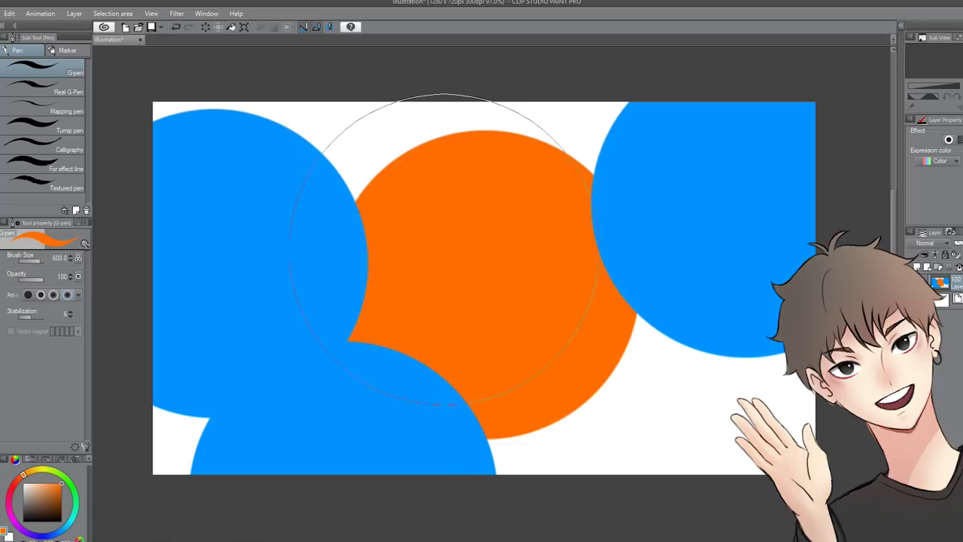
- Show the rulers and place a vertical guide at about 110 px and a horizontal guide at about 130 px
{"action": "key", "text": "ctrl+r"}
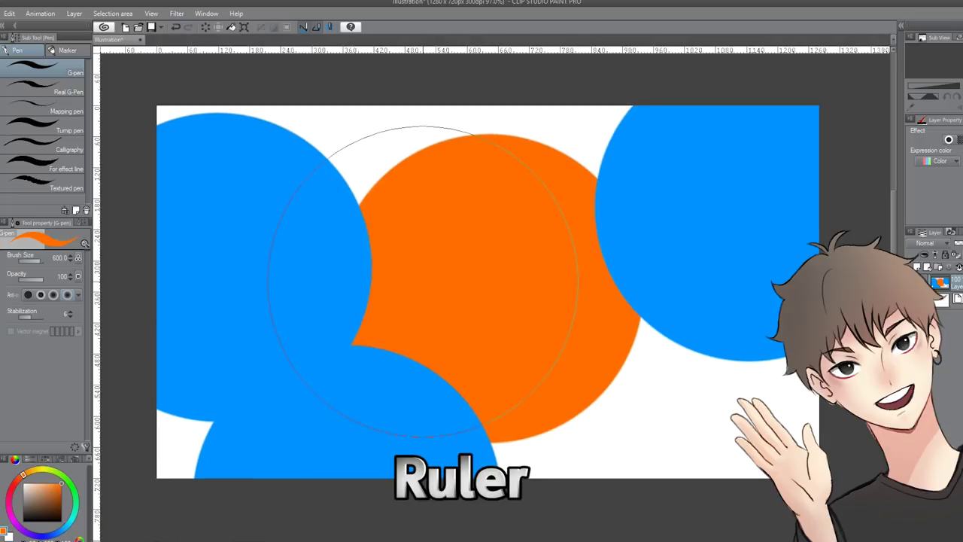
{"action": "left_click_drag", "start_coordinate": [96, 83], "coordinate": [215, 86]}
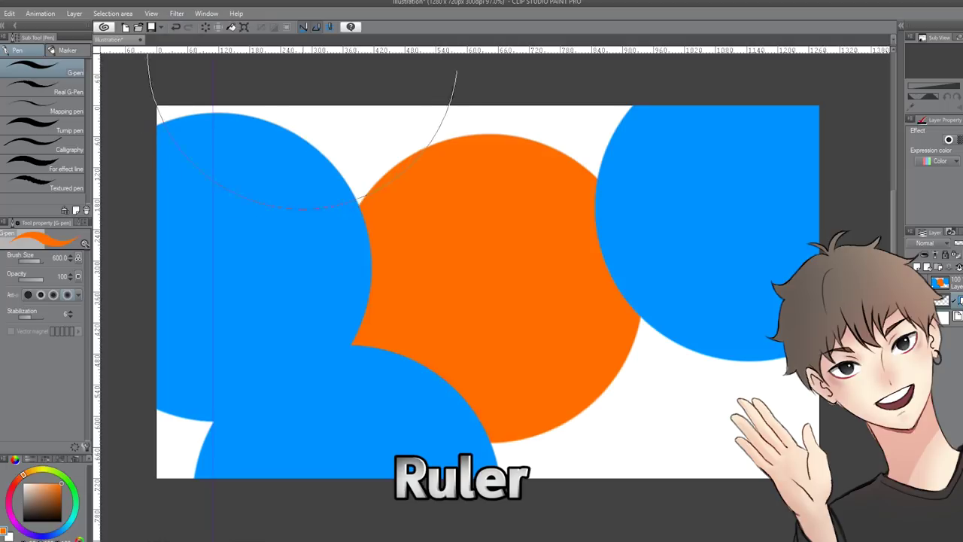
{"action": "left_click_drag", "start_coordinate": [367, 51], "coordinate": [422, 174]}
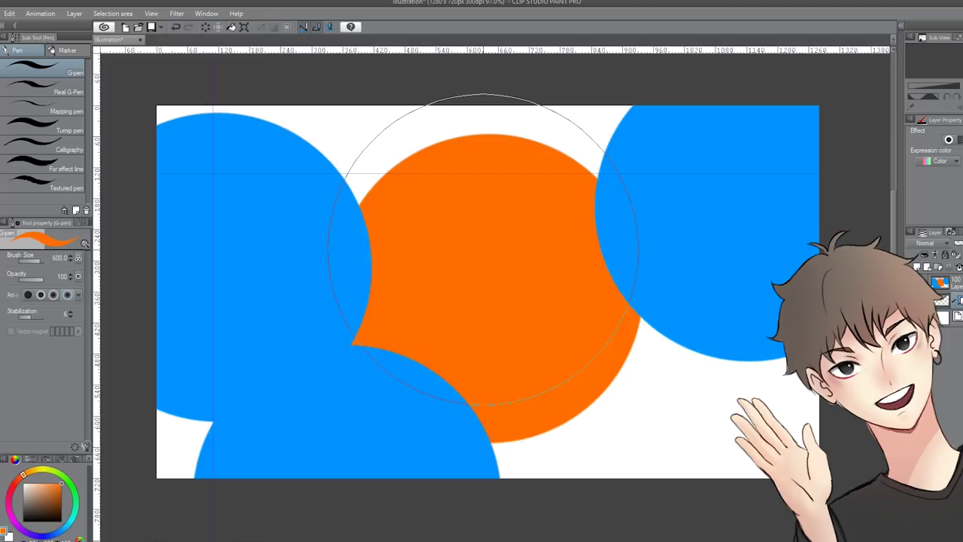
- Switch through the Eraser, Pen and Brush tools and finish on the Eyedropper
{"action": "key", "text": "e"}
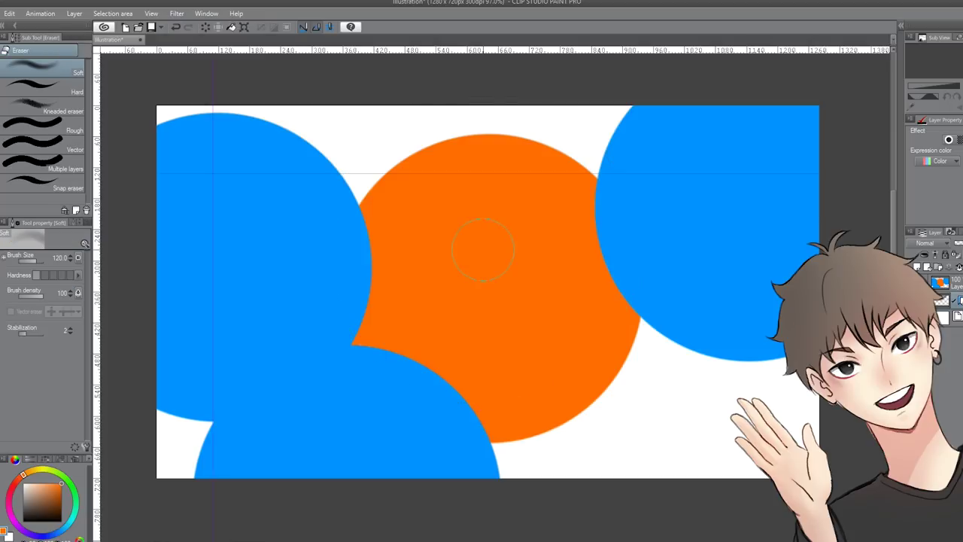
{"action": "key", "text": "p"}
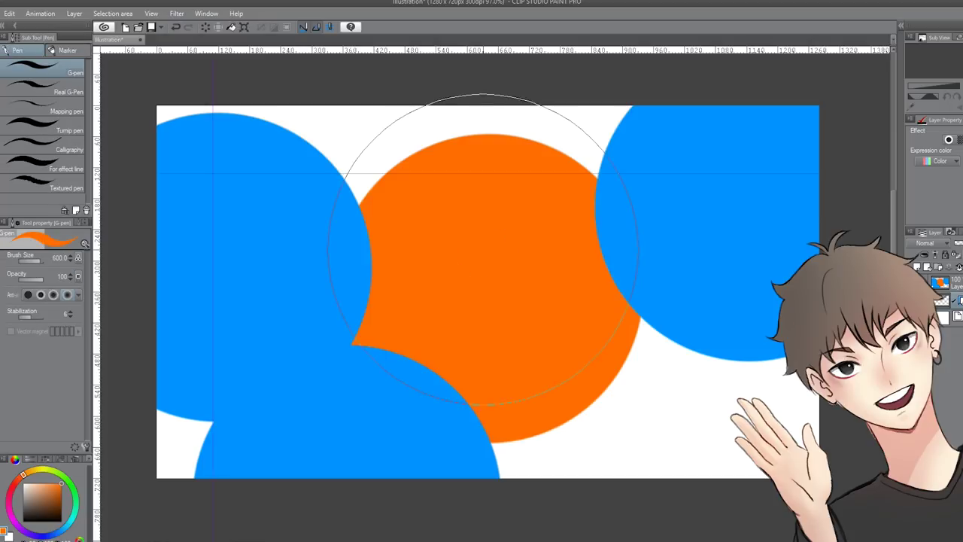
{"action": "key", "text": "b"}
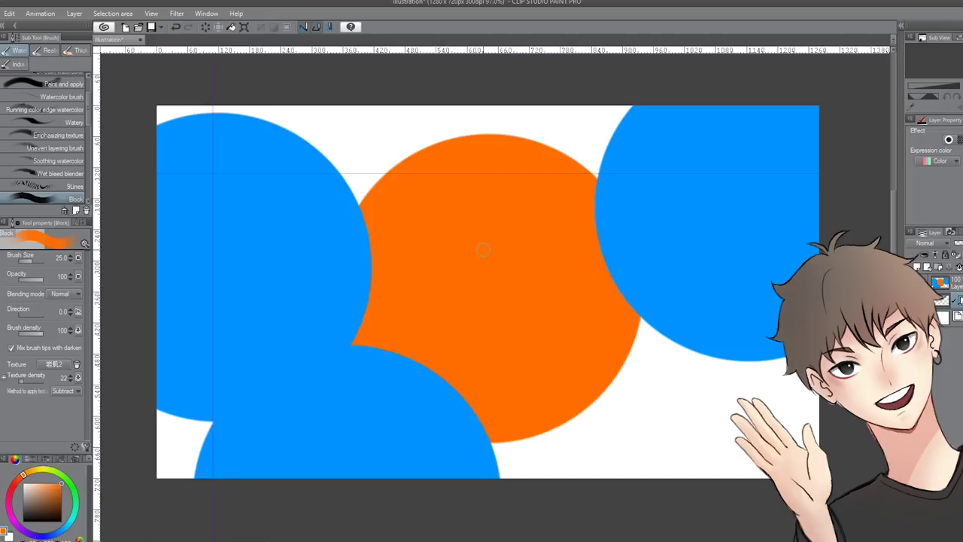
{"action": "key", "text": "i"}
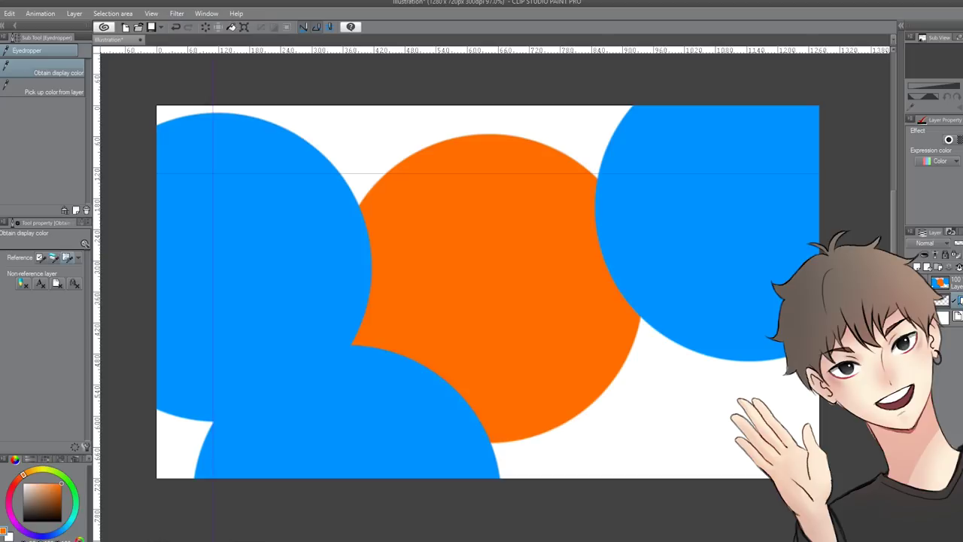
- Open Shortcut Settings and look through the Main menu commands, including the View entries and their assigned shortcuts
{"action": "left_click", "coordinate": [2, 13]}
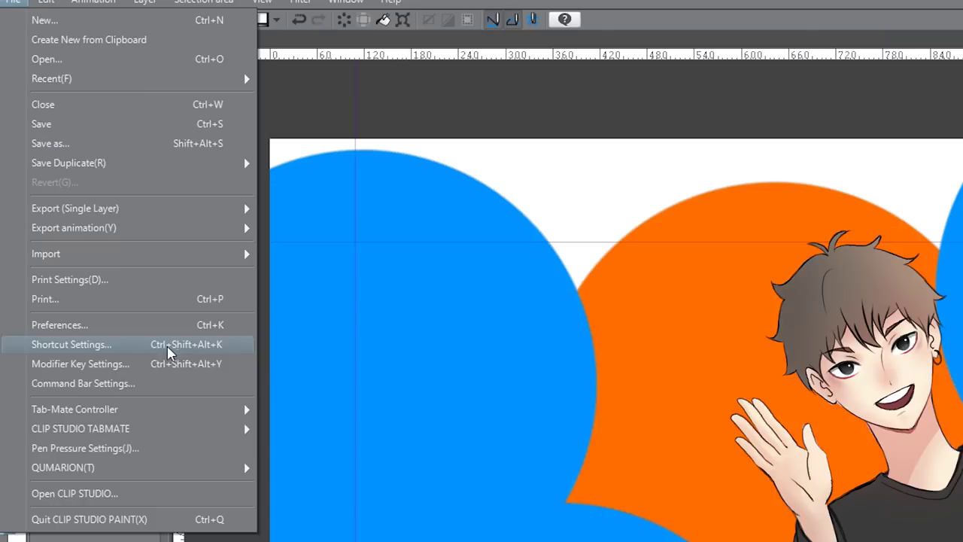
{"action": "left_click", "coordinate": [163, 346]}
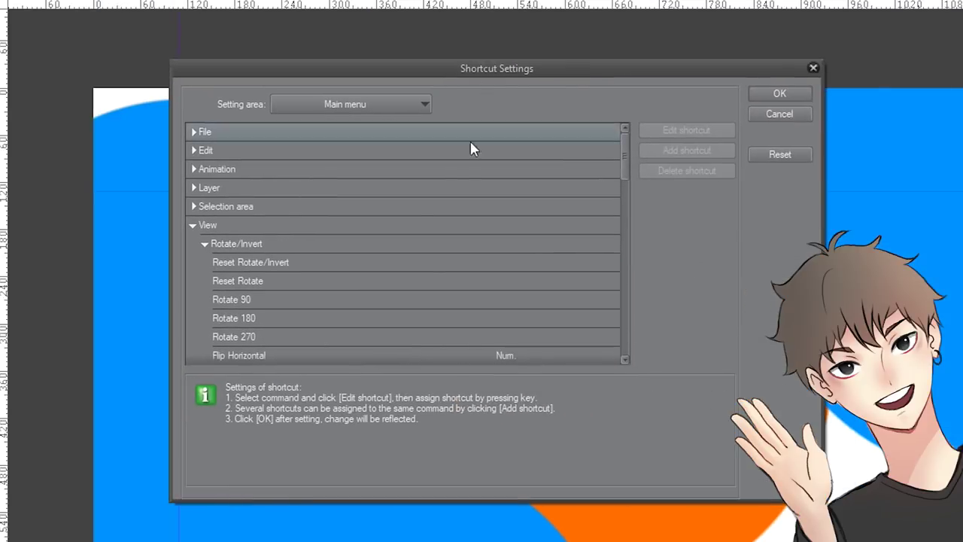
{"action": "scroll", "coordinate": [283, 297], "scroll_direction": "down", "scroll_amount": 5}
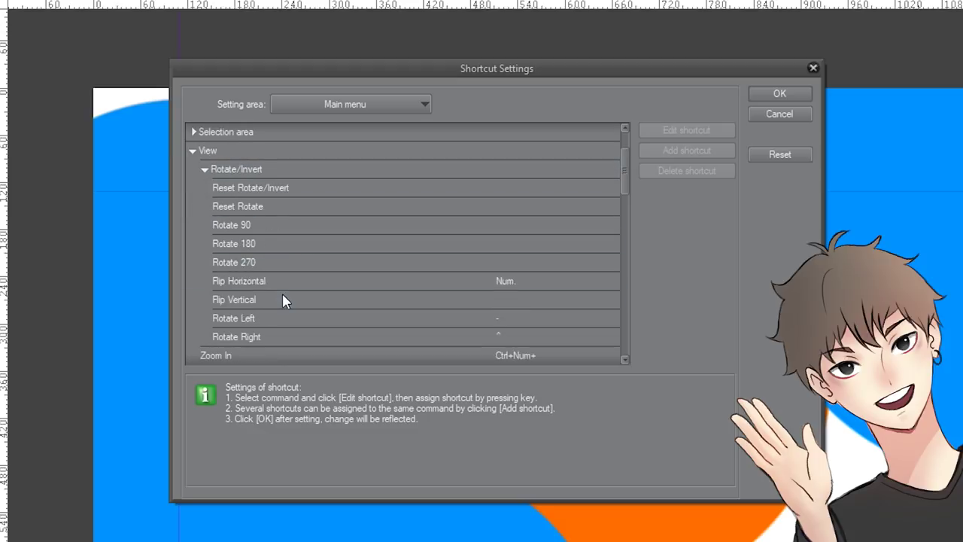
{"action": "scroll", "coordinate": [282, 296], "scroll_direction": "down", "scroll_amount": 5}
{"action": "scroll", "coordinate": [279, 298], "scroll_direction": "up", "scroll_amount": 2}
{"action": "scroll", "coordinate": [269, 271], "scroll_direction": "down", "scroll_amount": 1}
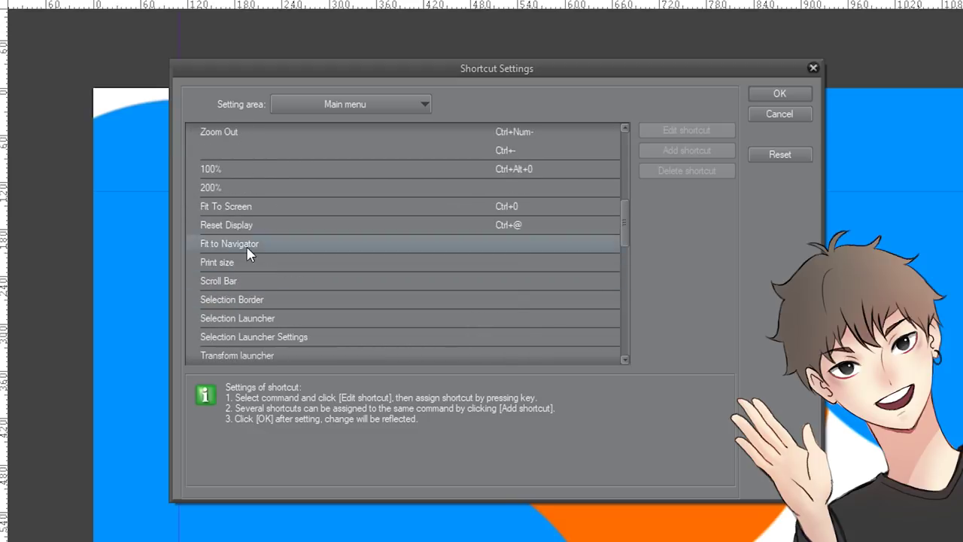
{"action": "scroll", "coordinate": [248, 248], "scroll_direction": "up", "scroll_amount": 7}
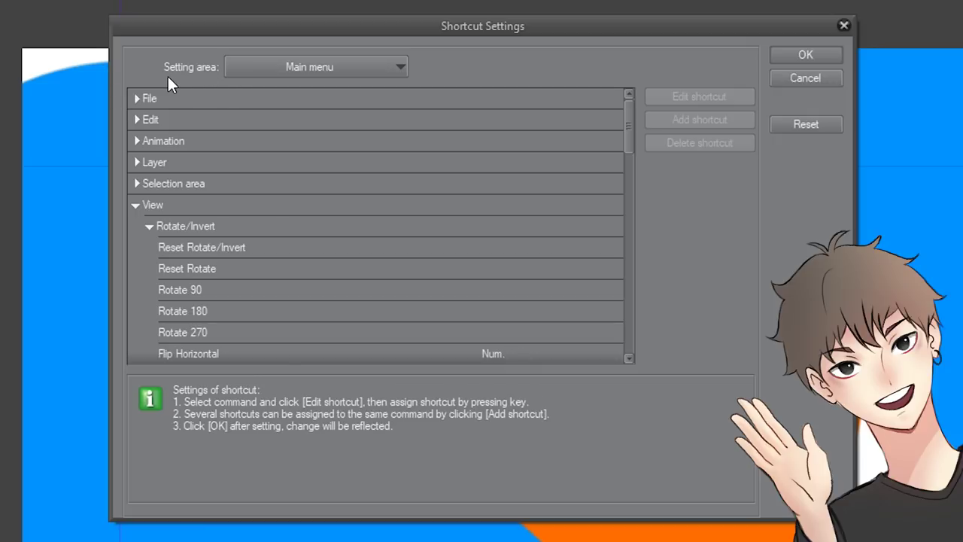
- Show the shortcuts for the Tool setting area, look through them and leave Shortcut Settings without changes
{"action": "left_click", "coordinate": [267, 66]}
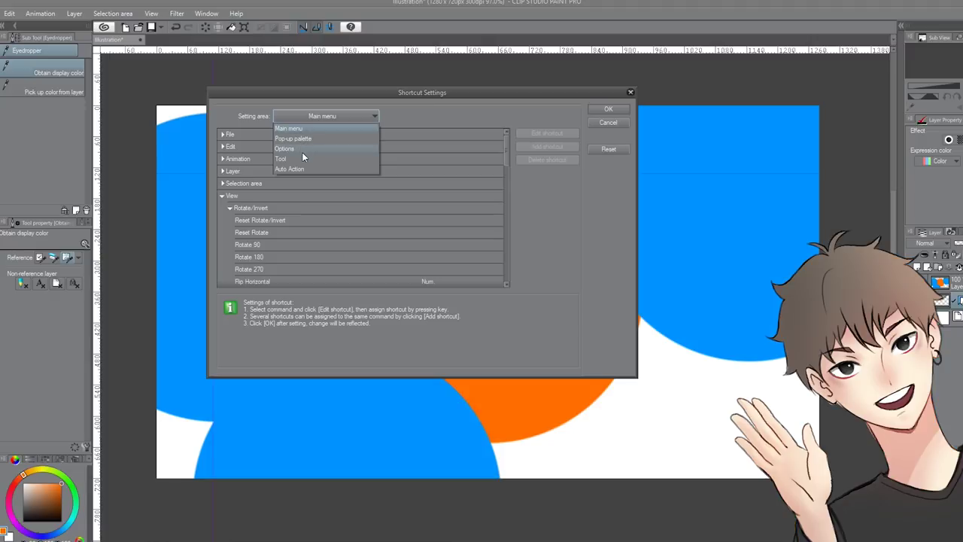
{"action": "left_click", "coordinate": [302, 159]}
{"action": "scroll", "coordinate": [425, 169], "scroll_direction": "down", "scroll_amount": 2}
{"action": "scroll", "coordinate": [438, 204], "scroll_direction": "up", "scroll_amount": 3}
{"action": "left_click", "coordinate": [621, 123]}
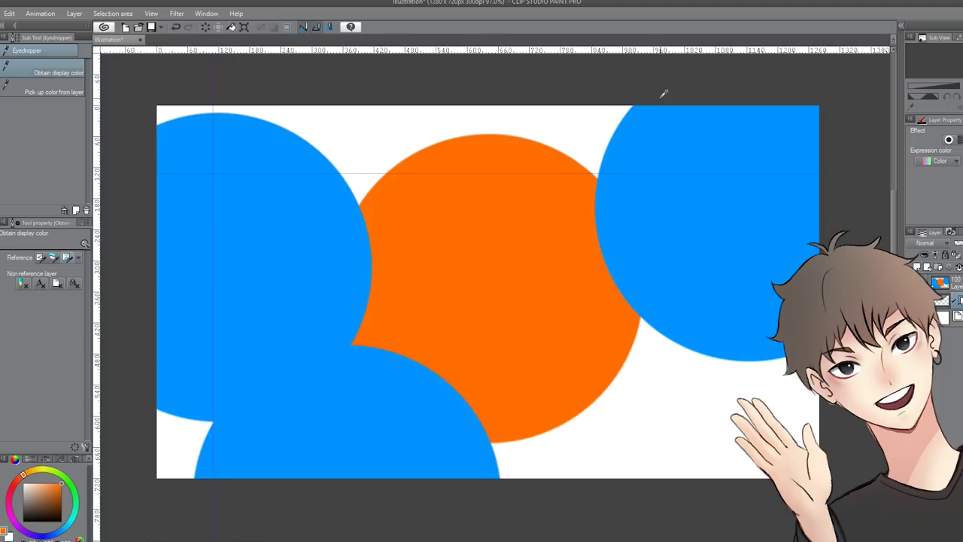
- Flip the canvas view horizontally back and forth several times to compare both orientations
{"action": "key", "text": "h"}
{"action": "key", "text": "h"}
{"action": "key", "text": "h"}
{"action": "key", "text": "h"}
{"action": "key", "text": "h"}
{"action": "key", "text": "h"}
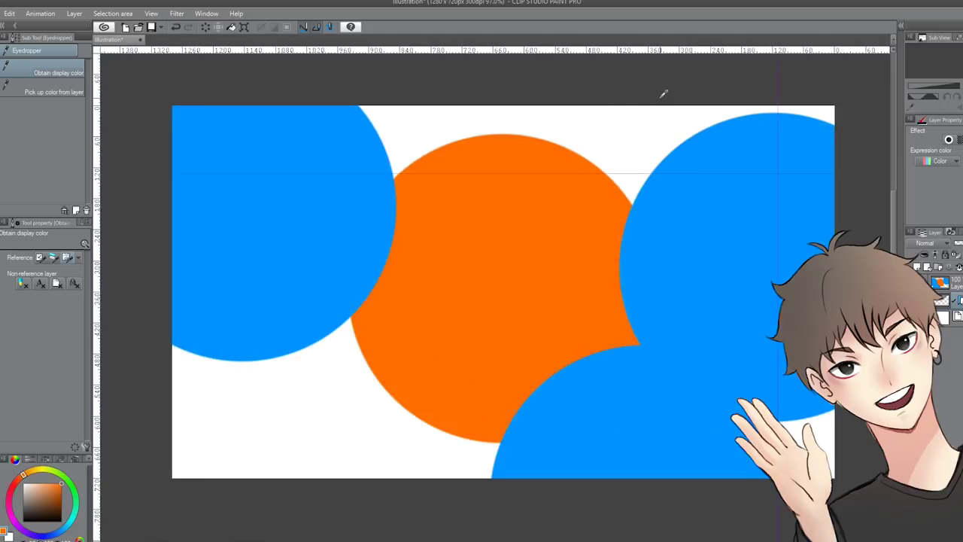
{"action": "key", "text": "h"}
{"action": "key", "text": "h"}
{"action": "key", "text": "h"}
{"action": "key", "text": "h"}
{"action": "key", "text": "h"}
{"action": "key", "text": "h"}
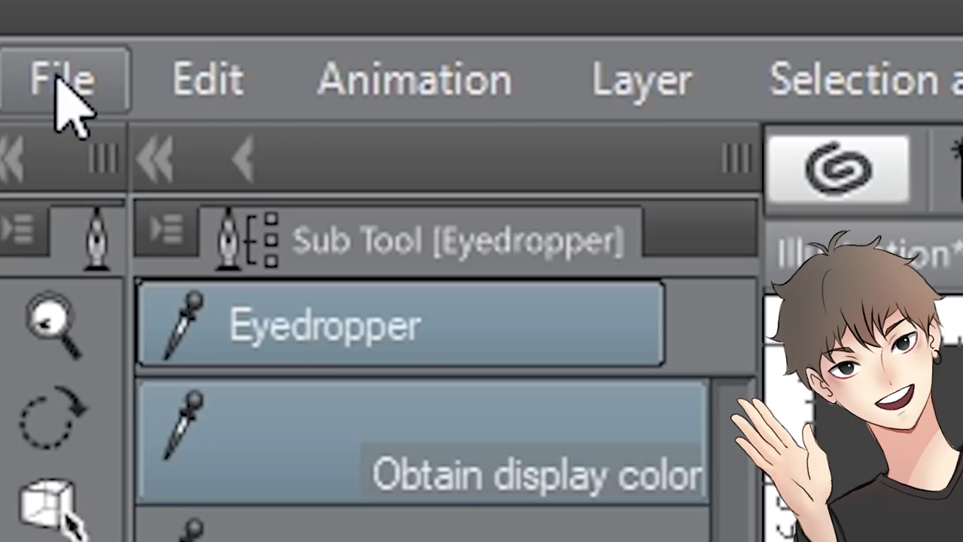
- In Shortcut Settings, assign the numeric keypad decimal point to View's Flip Horizontal command and accept the settings
{"action": "left_click", "coordinate": [64, 98]}
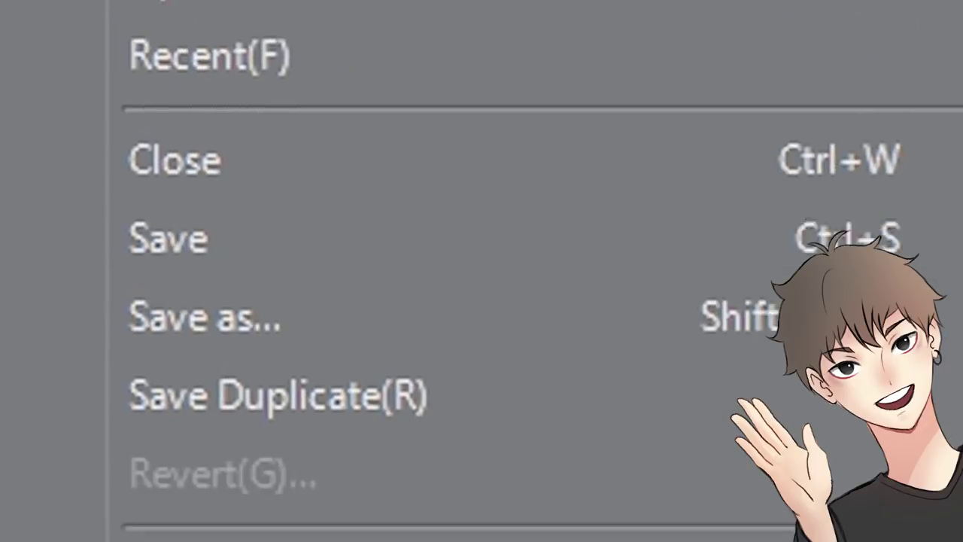
{"action": "left_click", "coordinate": [516, 271]}
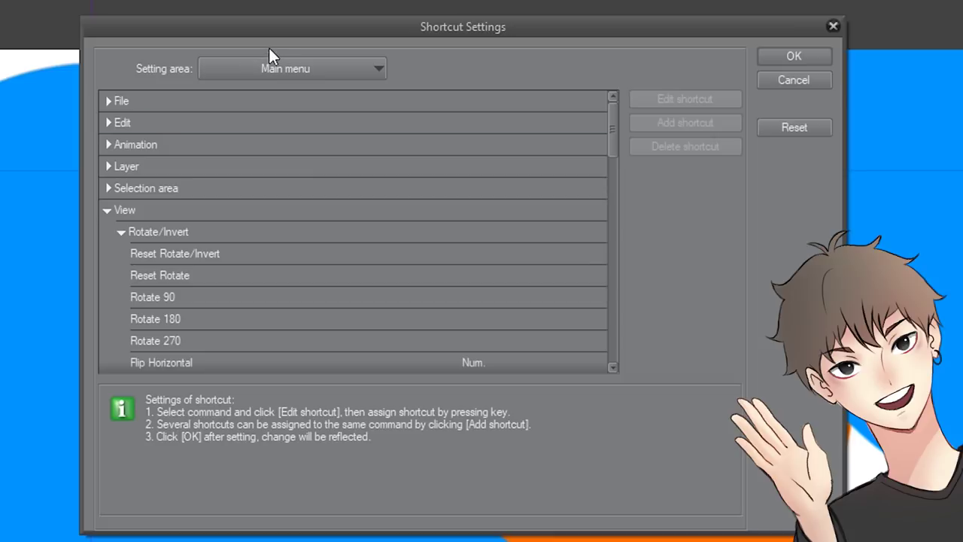
{"action": "left_click", "coordinate": [276, 72]}
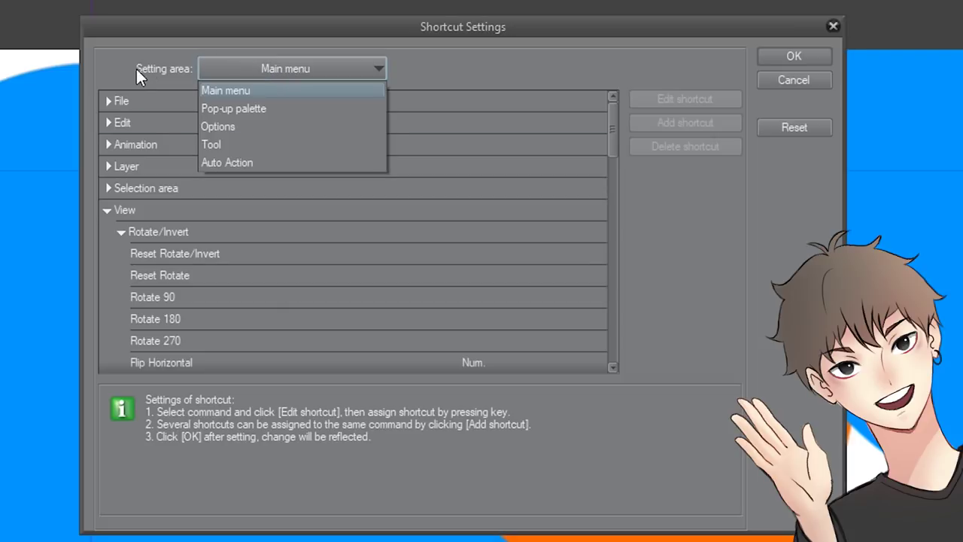
{"action": "left_click", "coordinate": [204, 65]}
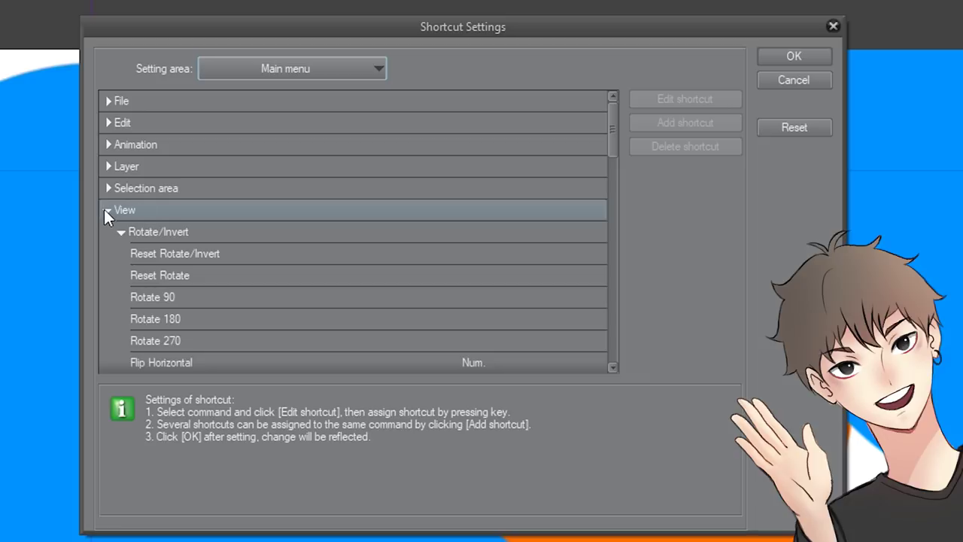
{"action": "scroll", "coordinate": [113, 217], "scroll_direction": "down", "scroll_amount": 1}
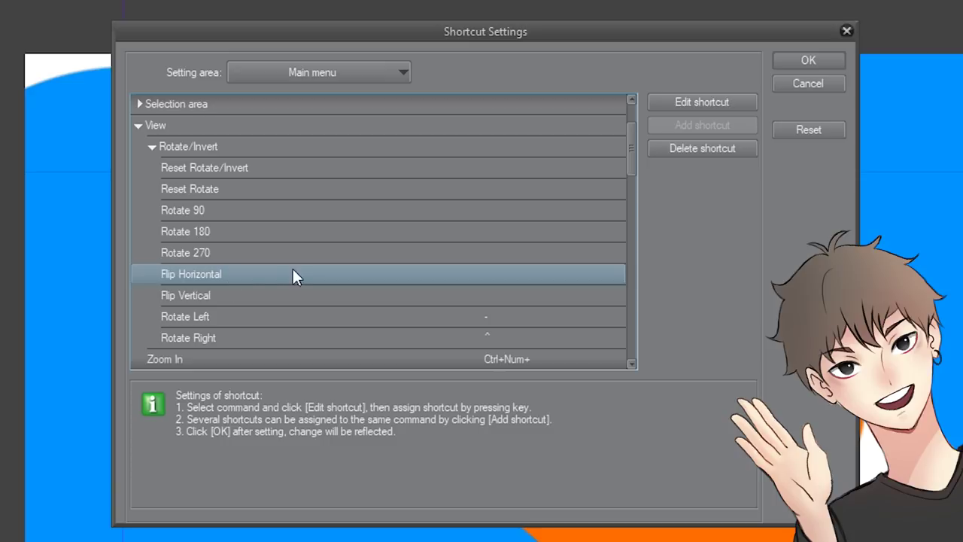
{"action": "left_click", "coordinate": [502, 275]}
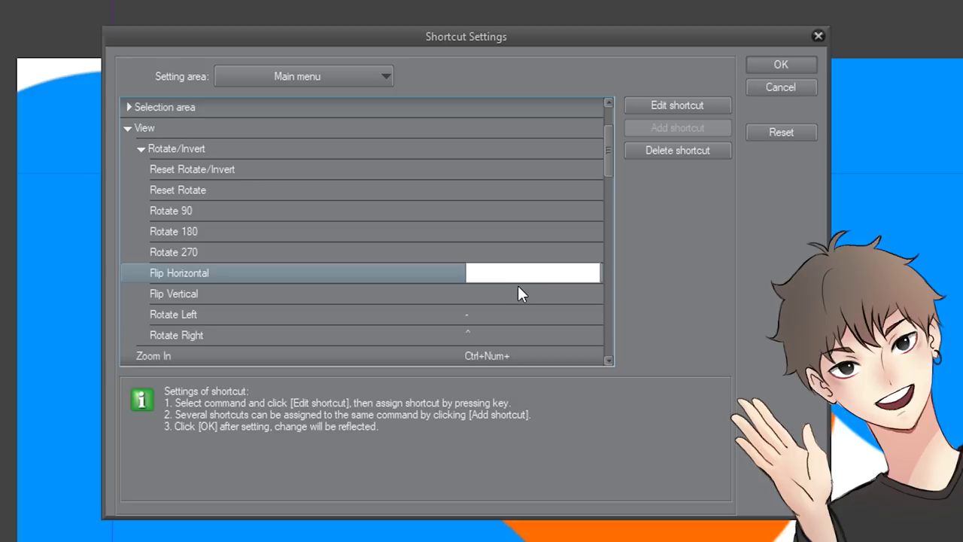
{"action": "key", "text": "KP_Decimal"}
{"action": "left_click", "coordinate": [712, 89]}
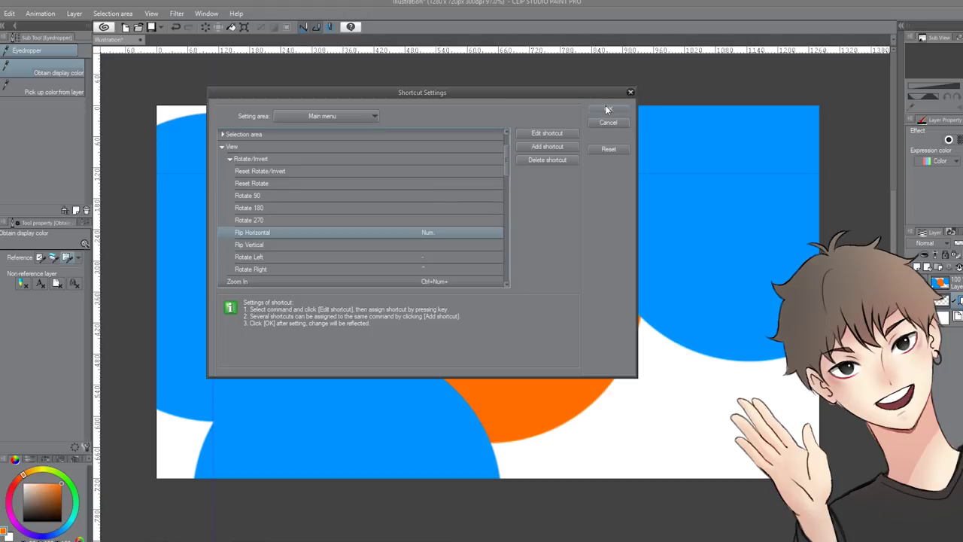
{"action": "left_click", "coordinate": [608, 110]}
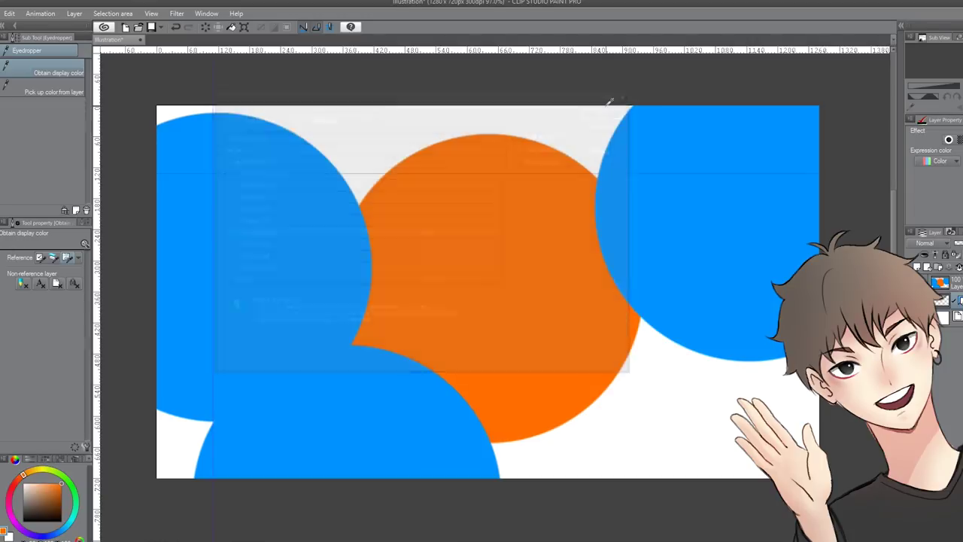
- Test the newly assigned Flip Horizontal shortcut by mirroring the canvas view repeatedly
{"action": "key", "text": "KP_Decimal"}
{"action": "key", "text": "KP_Decimal"}
{"action": "key", "text": "KP_Decimal"}
{"action": "key", "text": "KP_Decimal"}
{"action": "key", "text": "KP_Decimal"}
{"action": "key", "text": "KP_Decimal"}
{"action": "key", "text": "KP_Decimal"}
{"action": "key", "text": "KP_Decimal"}
{"action": "key", "text": "KP_Decimal"}
{"action": "key", "text": "KP_Decimal"}
{"action": "key", "text": "KP_Decimal"}
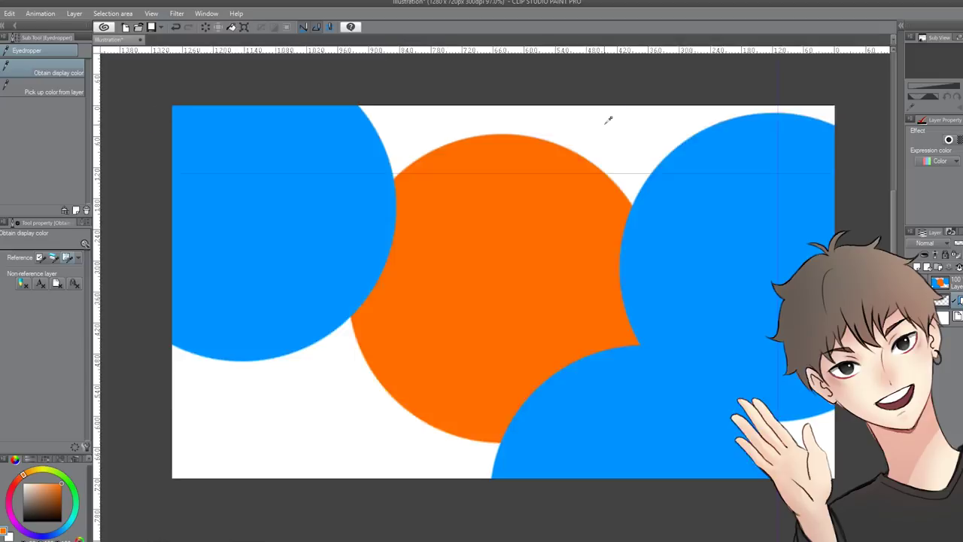
{"action": "key", "text": "KP_Decimal"}
{"action": "key", "text": "KP_Decimal"}
{"action": "key", "text": "KP_Decimal"}
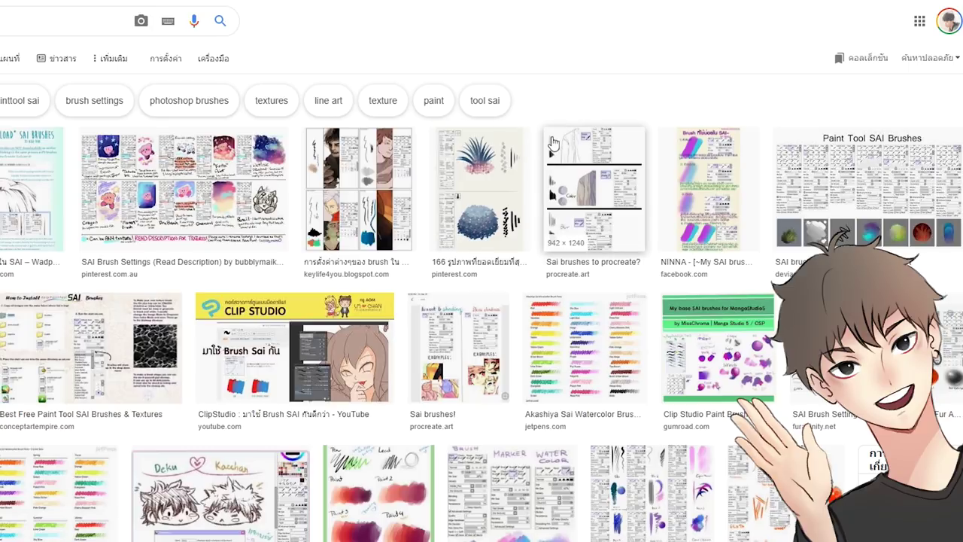
- Switch to the browser's image results and preview several SAI brush settings charts, including the Paint Tool SAI Brushes sheet
{"action": "left_click", "coordinate": [196, 209]}
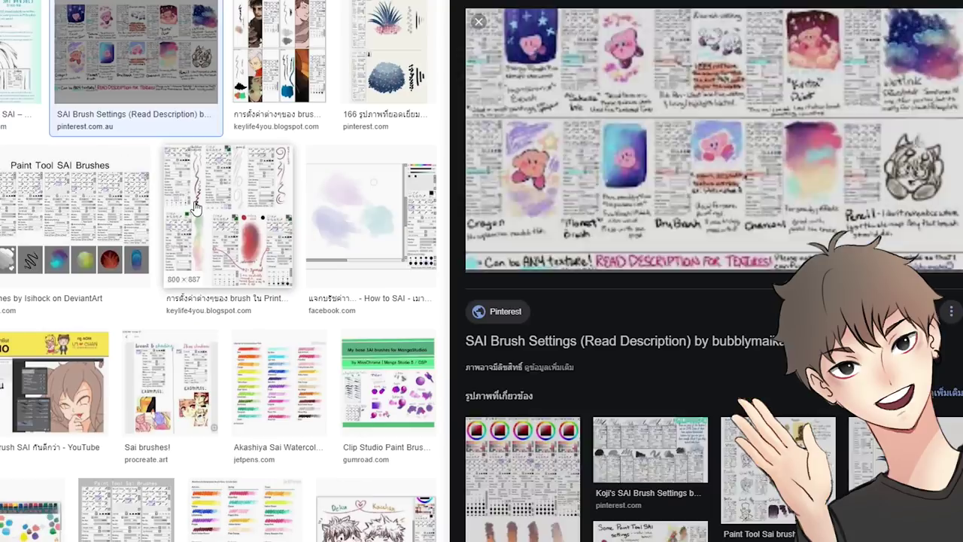
{"action": "left_click", "coordinate": [522, 450]}
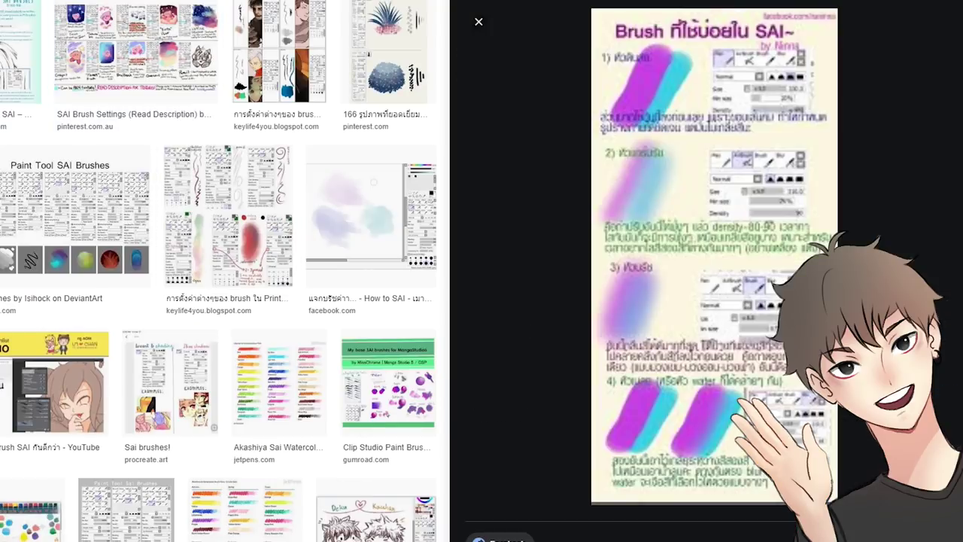
{"action": "left_click", "coordinate": [118, 222]}
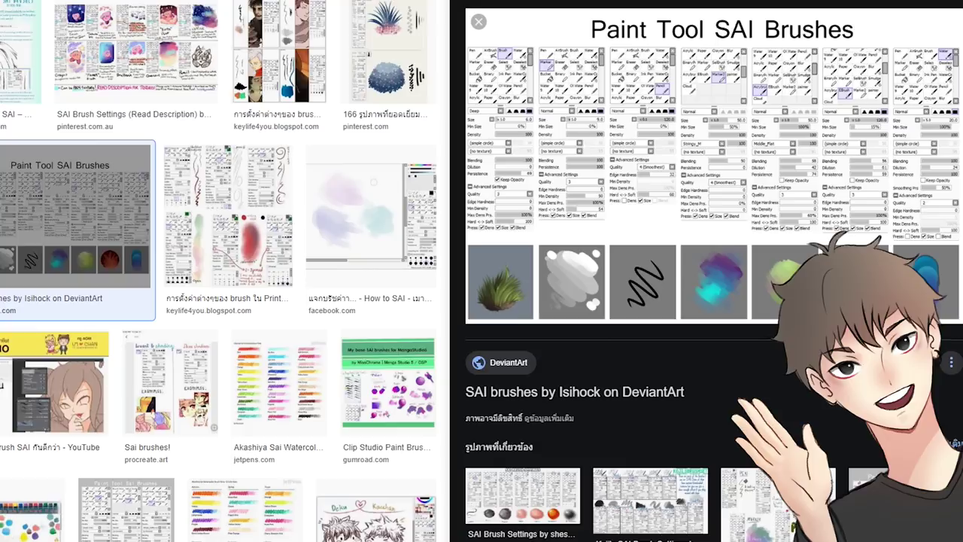
{"action": "left_click", "coordinate": [650, 500]}
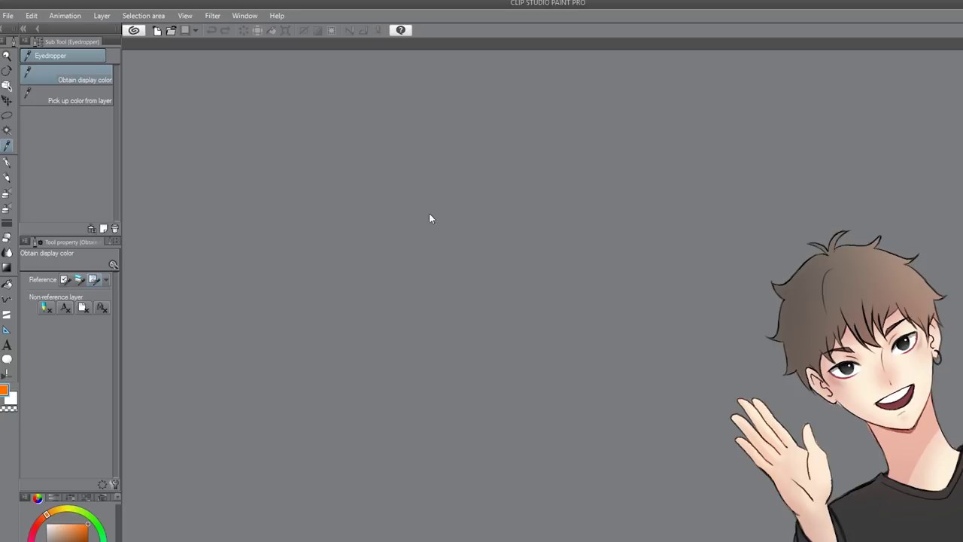
- Switch back to Clip Studio Paint, open the Material palette at the Color pattern folder and browse its materials
{"action": "left_click", "coordinate": [8, 16]}
{"action": "left_click", "coordinate": [324, 109]}
{"action": "left_click", "coordinate": [935, 73]}
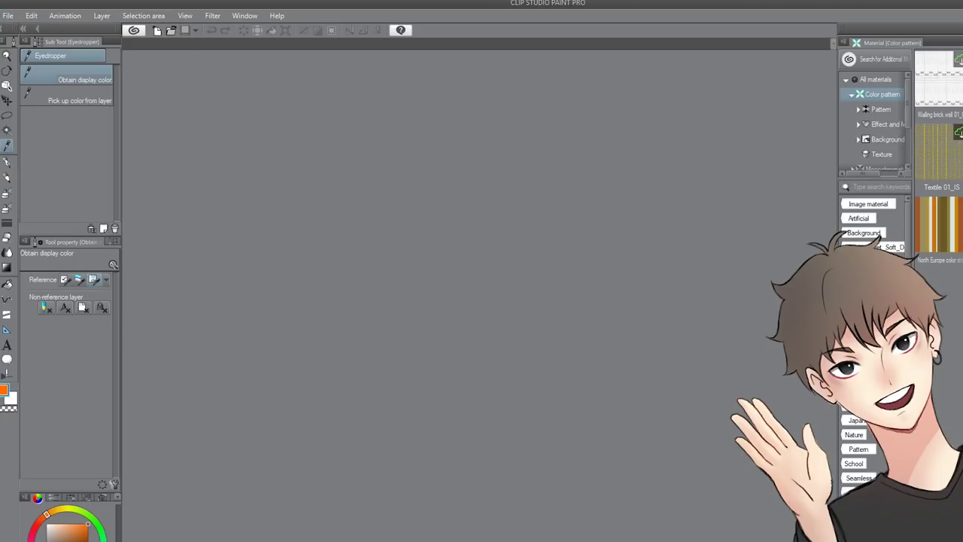
{"action": "scroll", "coordinate": [837, 133], "scroll_direction": "down", "scroll_amount": 2}
{"action": "scroll", "coordinate": [838, 132], "scroll_direction": "up", "scroll_amount": 2}
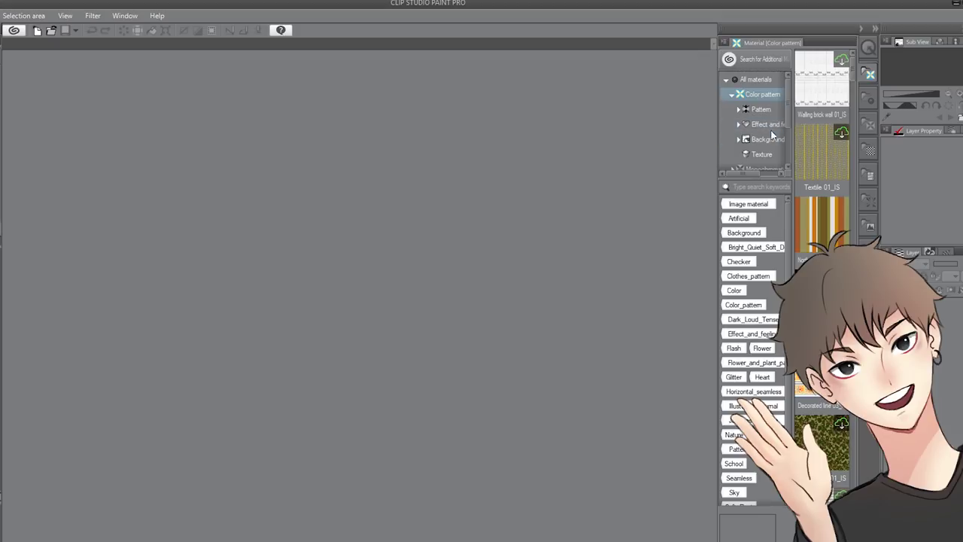
- Look through the remaining categories in the material folder tree and collapse the Material palette
{"action": "scroll", "coordinate": [772, 133], "scroll_direction": "down", "scroll_amount": 2}
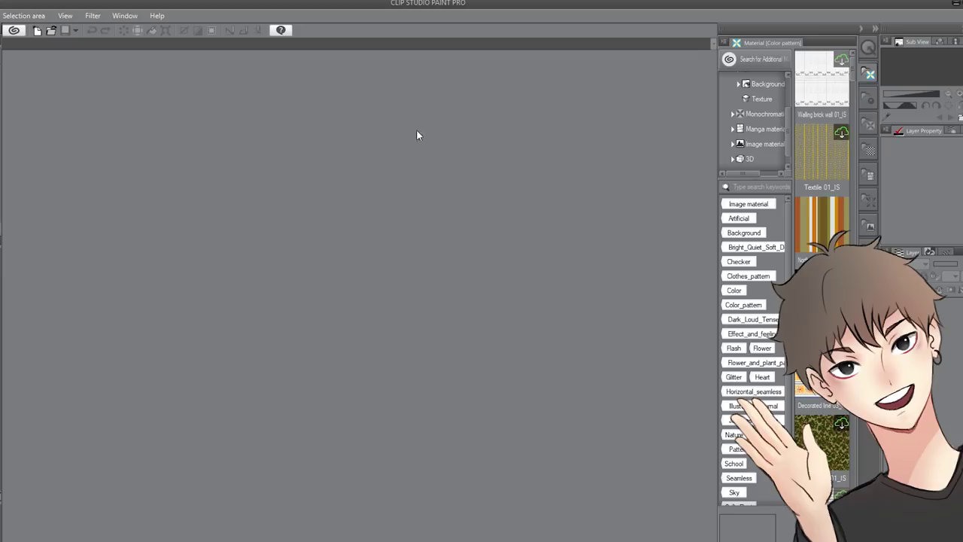
{"action": "left_click", "coordinate": [873, 30]}
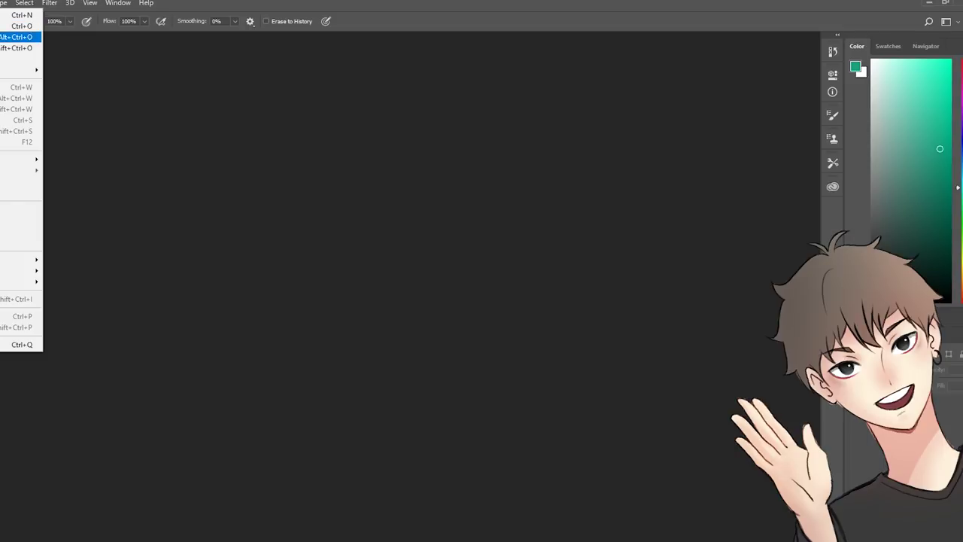
- Switch to Photoshop, open the New Document dialog and enlarge it to show the recent canvas presets and preset details
{"action": "mouse_move", "coordinate": [19, 69]}
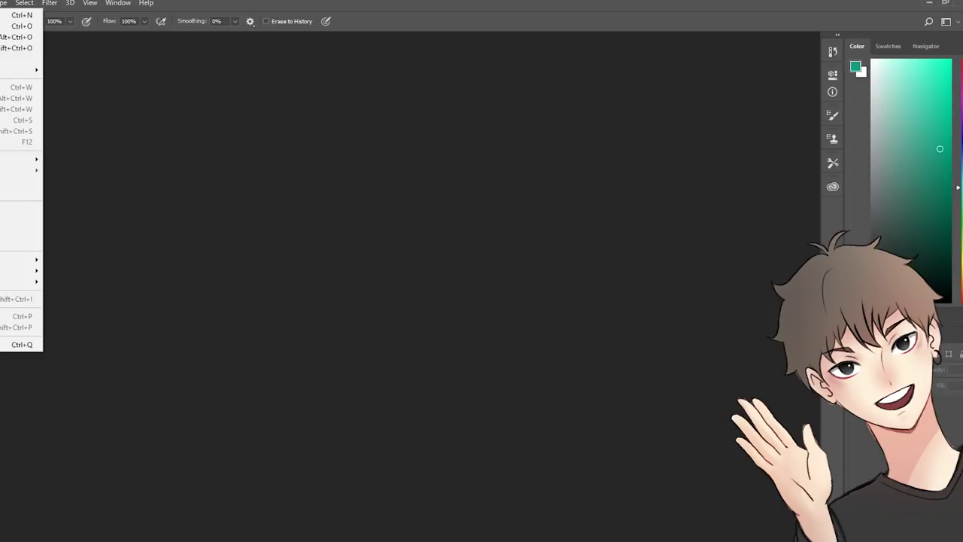
{"action": "left_click", "coordinate": [23, 15]}
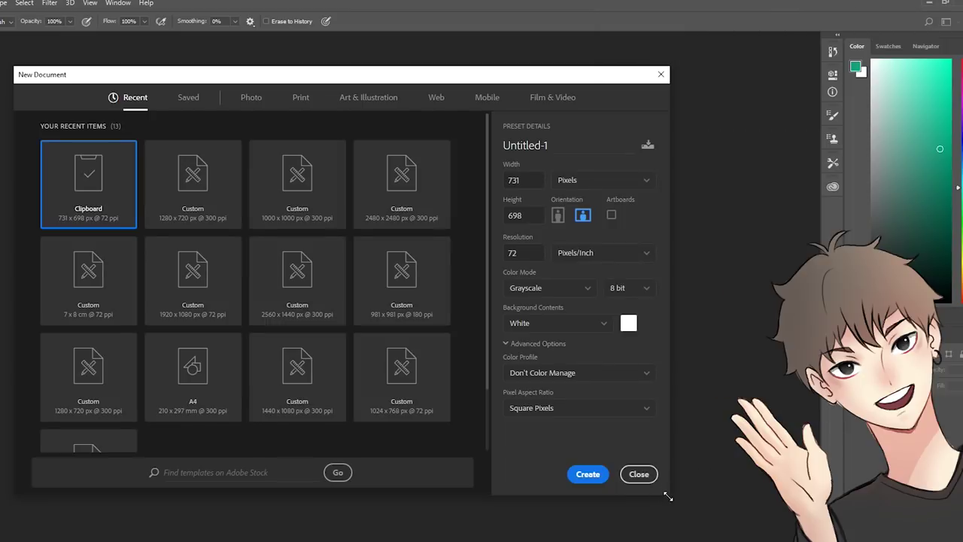
{"action": "left_click_drag", "start_coordinate": [669, 499], "coordinate": [714, 533]}
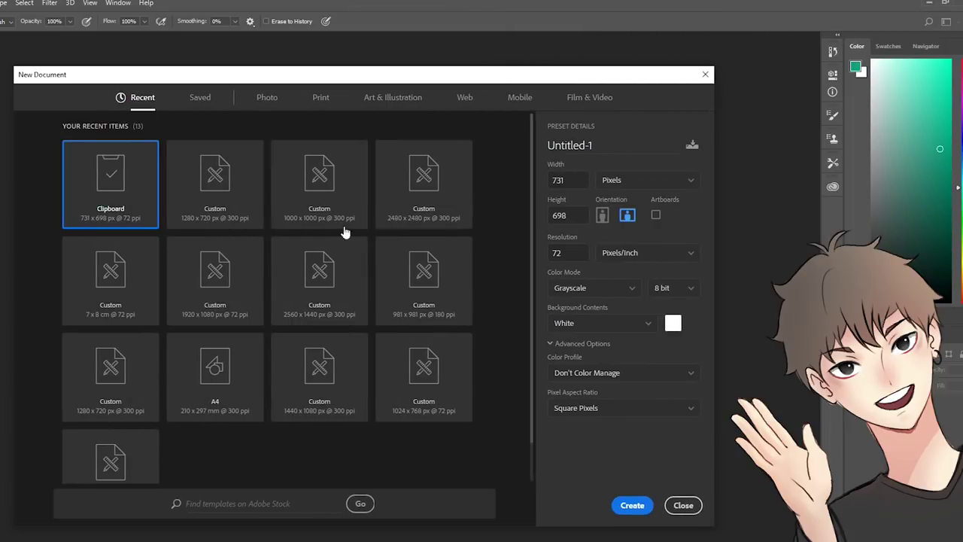
{"action": "left_click_drag", "start_coordinate": [255, 81], "coordinate": [140, 45]}
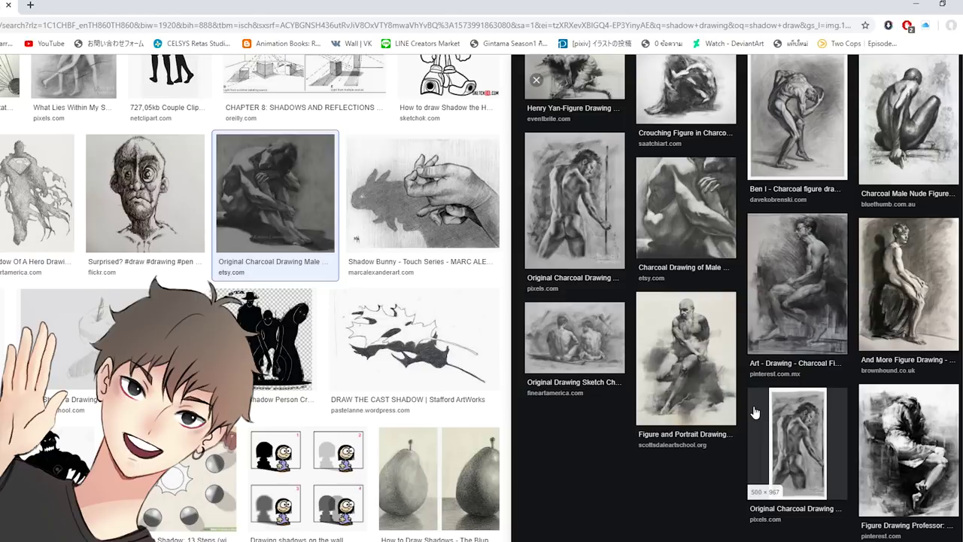
- Switch to the browser's shadow drawing image results and preview the wikiHow light-direction chart and several pencil-shaded sphere references
{"action": "left_click", "coordinate": [196, 482]}
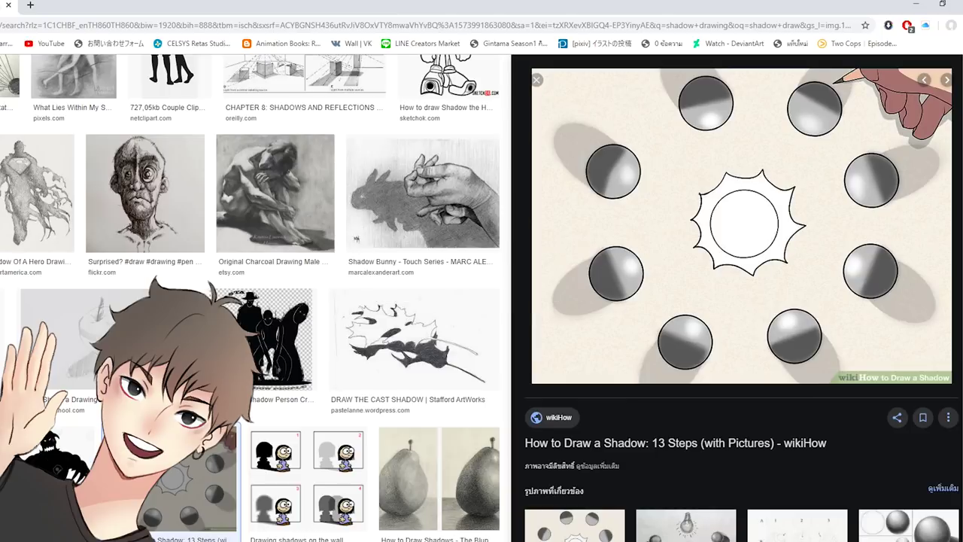
{"action": "scroll", "coordinate": [679, 537], "scroll_direction": "down", "scroll_amount": 5}
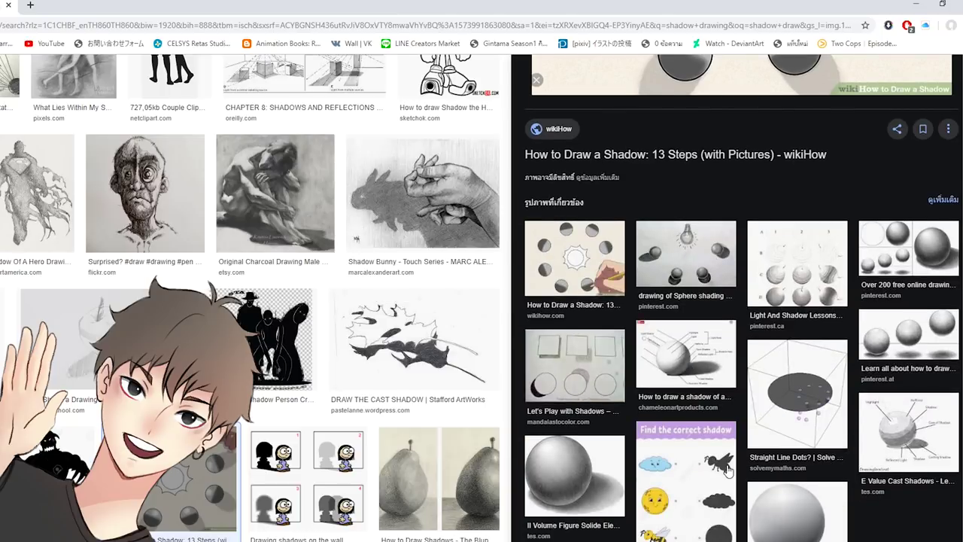
{"action": "scroll", "coordinate": [625, 465], "scroll_direction": "up", "scroll_amount": 2}
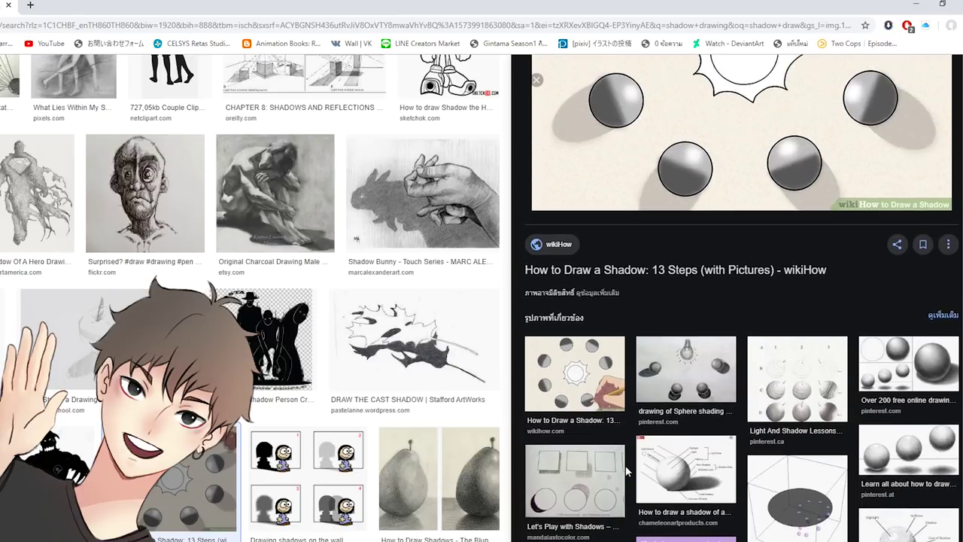
{"action": "left_click", "coordinate": [882, 363]}
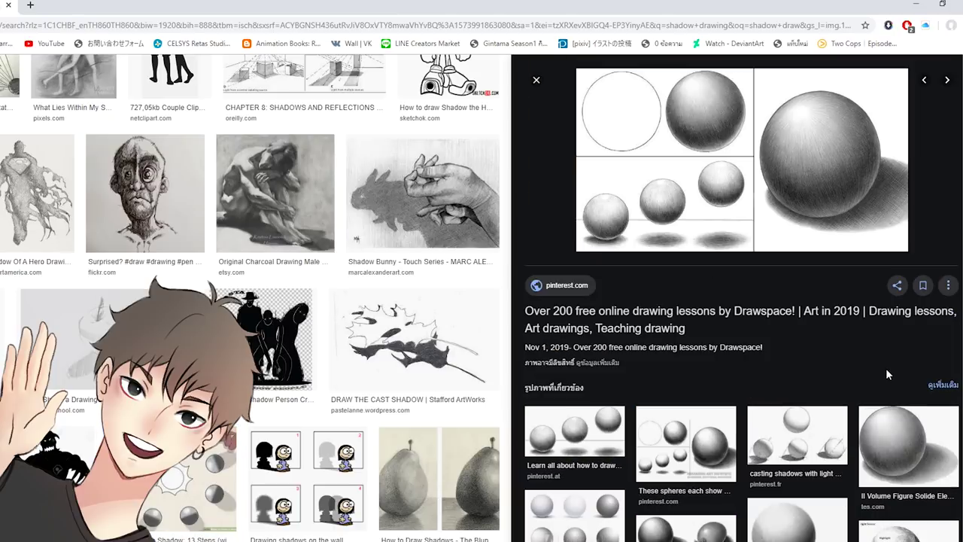
{"action": "scroll", "coordinate": [848, 376], "scroll_direction": "down", "scroll_amount": 3}
{"action": "left_click", "coordinate": [682, 323]}
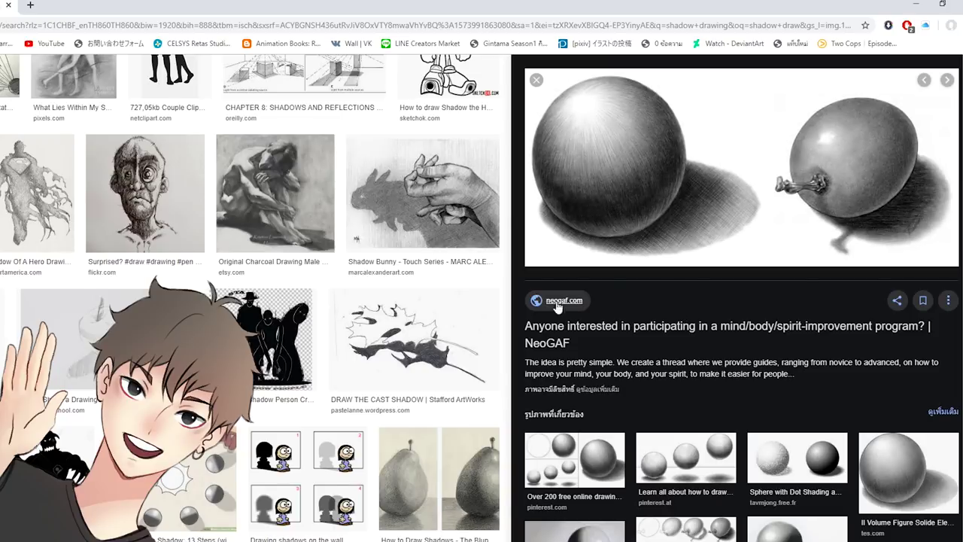
{"action": "scroll", "coordinate": [430, 279], "scroll_direction": "down", "scroll_amount": 8}
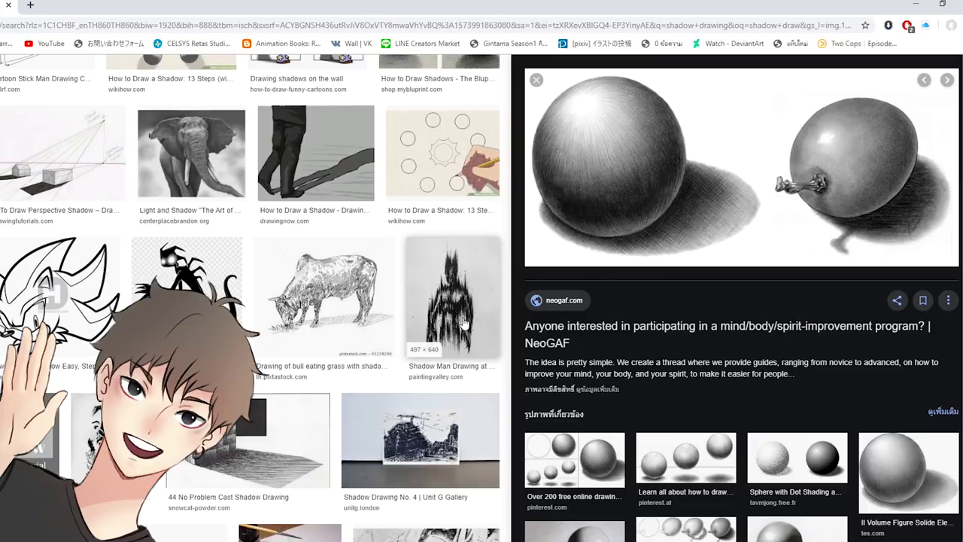
{"action": "scroll", "coordinate": [587, 319], "scroll_direction": "down", "scroll_amount": 4}
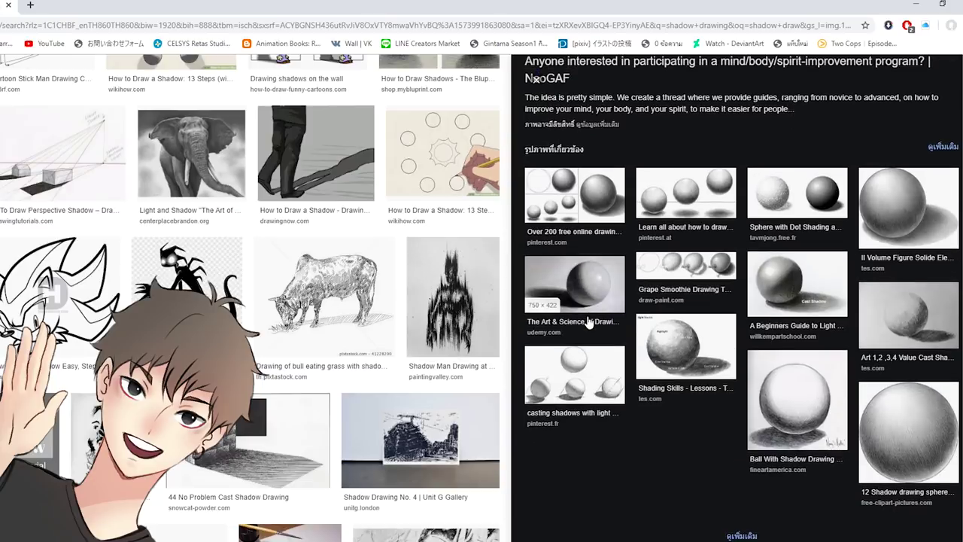
- Examine the labelled sphere shading diagram and the chiaroscuro diagram, checking the related images for light, core shadow, reflected light and cast shadow
{"action": "left_click", "coordinate": [657, 342]}
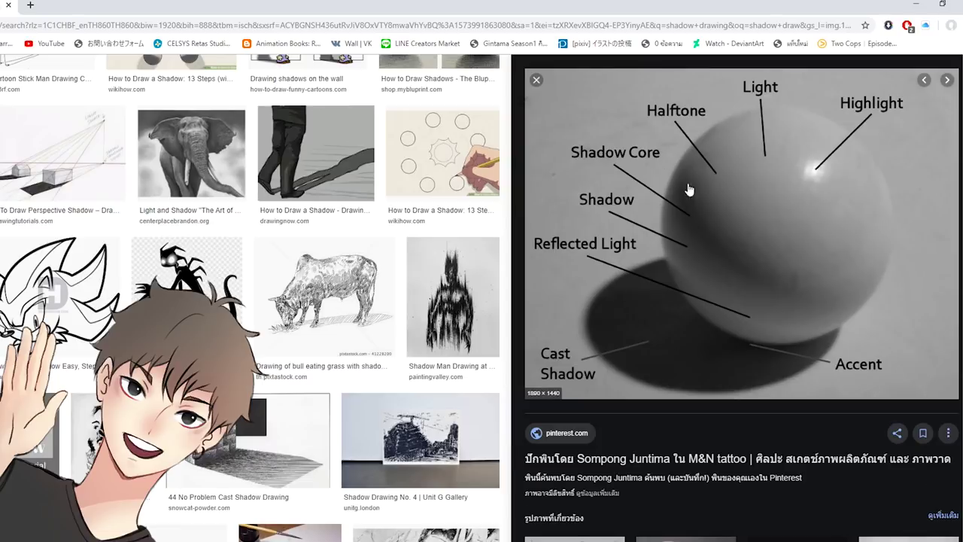
{"action": "scroll", "coordinate": [835, 329], "scroll_direction": "down", "scroll_amount": 5}
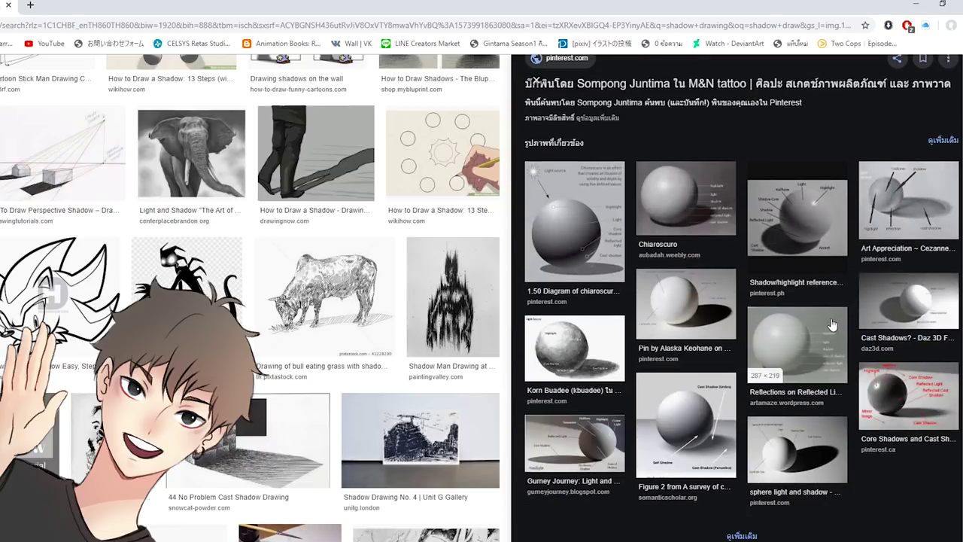
{"action": "scroll", "coordinate": [830, 324], "scroll_direction": "up", "scroll_amount": 5}
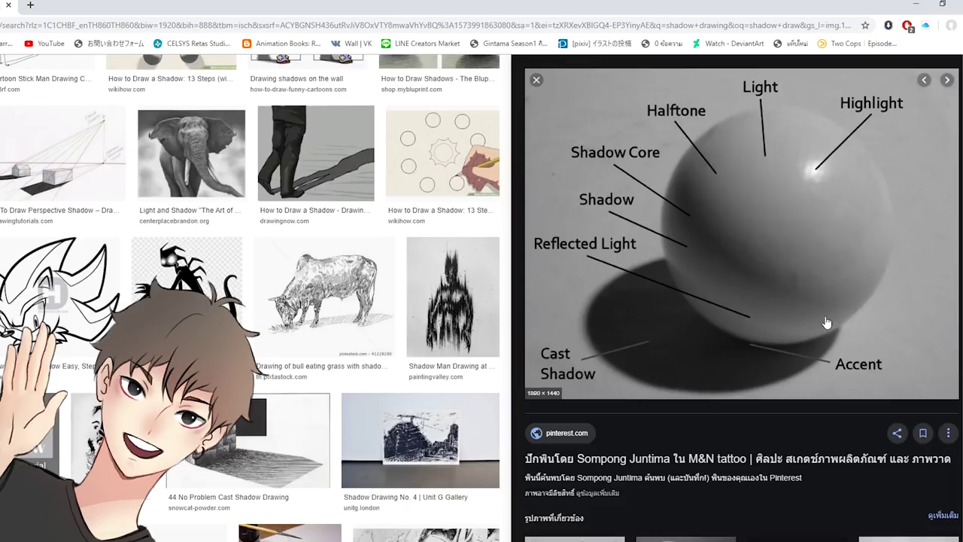
{"action": "scroll", "coordinate": [827, 322], "scroll_direction": "down", "scroll_amount": 5}
{"action": "scroll", "coordinate": [827, 324], "scroll_direction": "up", "scroll_amount": 5}
{"action": "scroll", "coordinate": [838, 322], "scroll_direction": "down", "scroll_amount": 5}
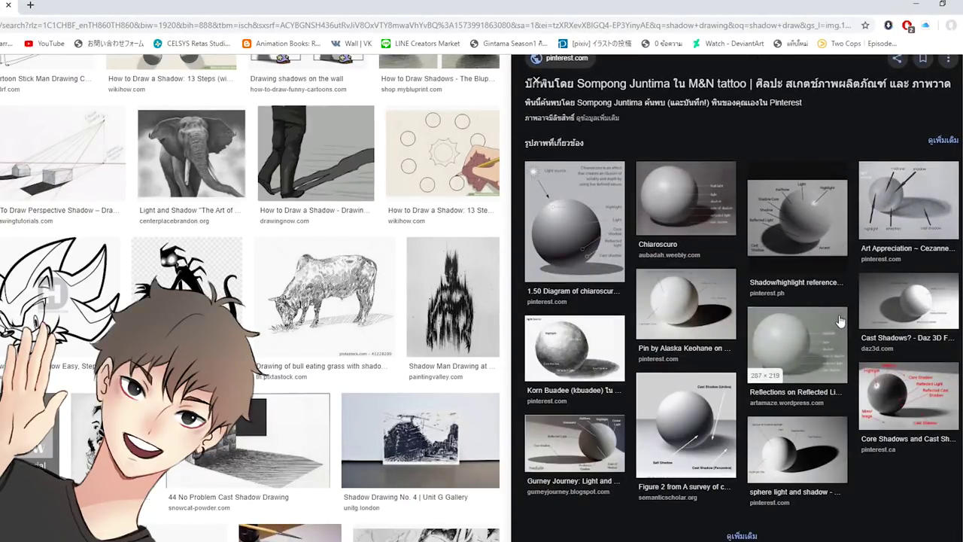
{"action": "scroll", "coordinate": [841, 321], "scroll_direction": "up", "scroll_amount": 5}
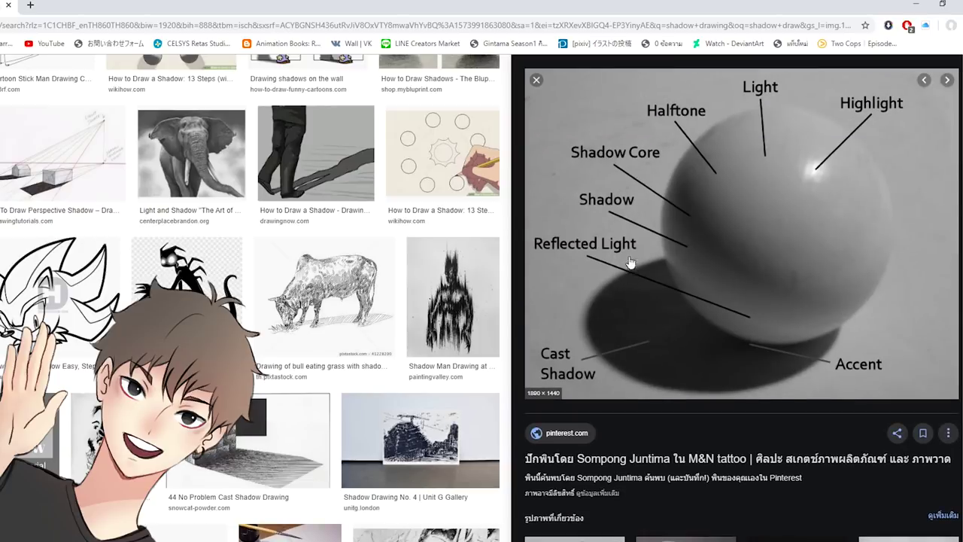
{"action": "scroll", "coordinate": [632, 267], "scroll_direction": "down", "scroll_amount": 5}
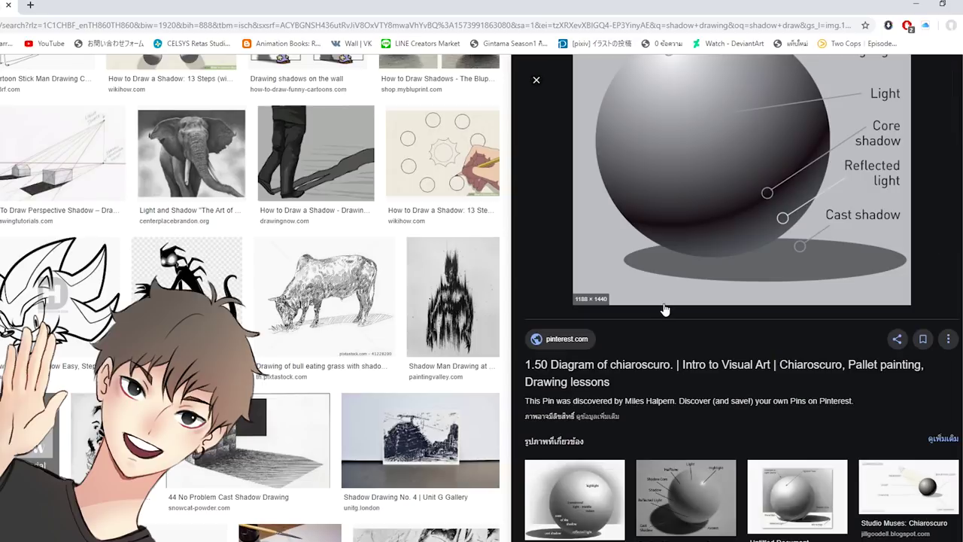
{"action": "scroll", "coordinate": [666, 309], "scroll_direction": "down", "scroll_amount": 4}
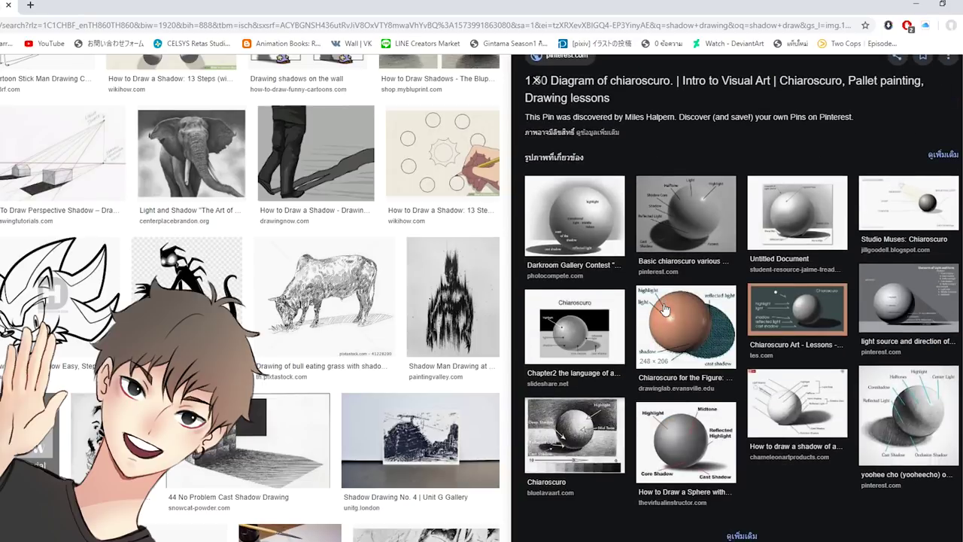
{"action": "scroll", "coordinate": [664, 308], "scroll_direction": "up", "scroll_amount": 4}
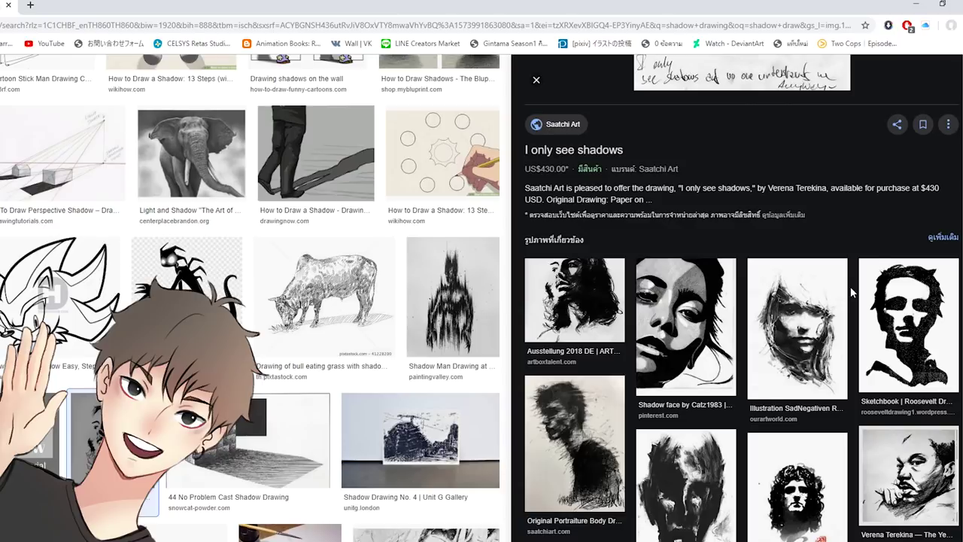
- View the high-contrast "I only see shadows" portrait and select the charcoal drawing of a male figure in the image results
{"action": "scroll", "coordinate": [837, 295], "scroll_direction": "up", "scroll_amount": 5}
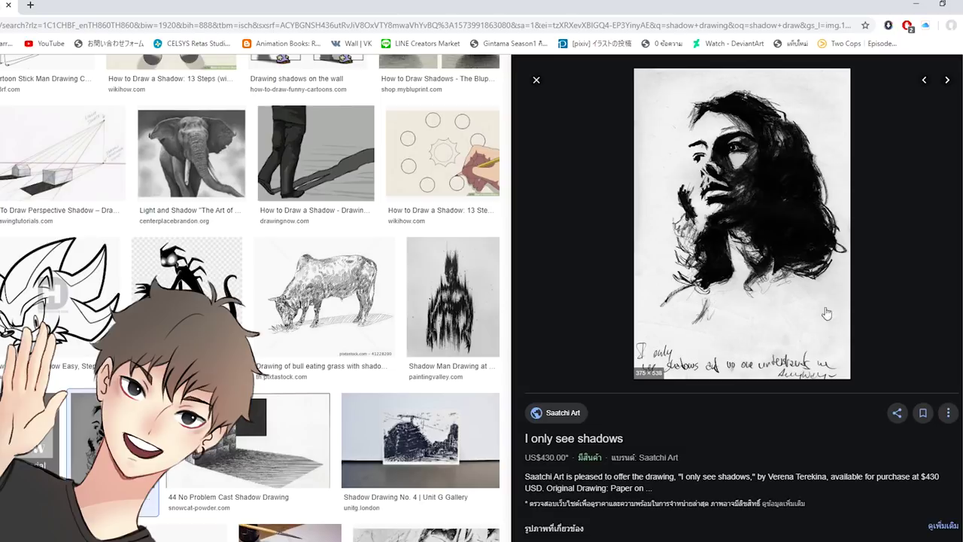
{"action": "scroll", "coordinate": [246, 421], "scroll_direction": "down", "scroll_amount": 10}
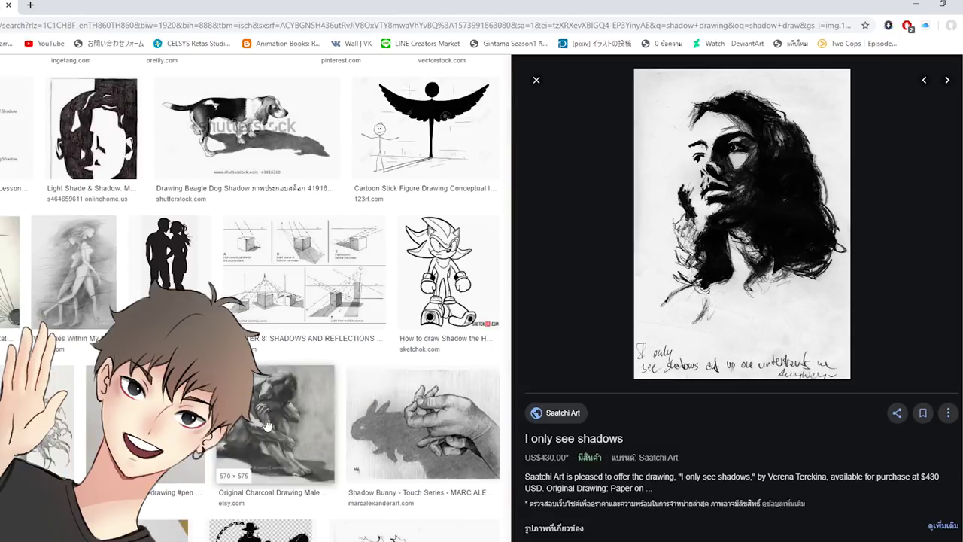
{"action": "left_click", "coordinate": [267, 423]}
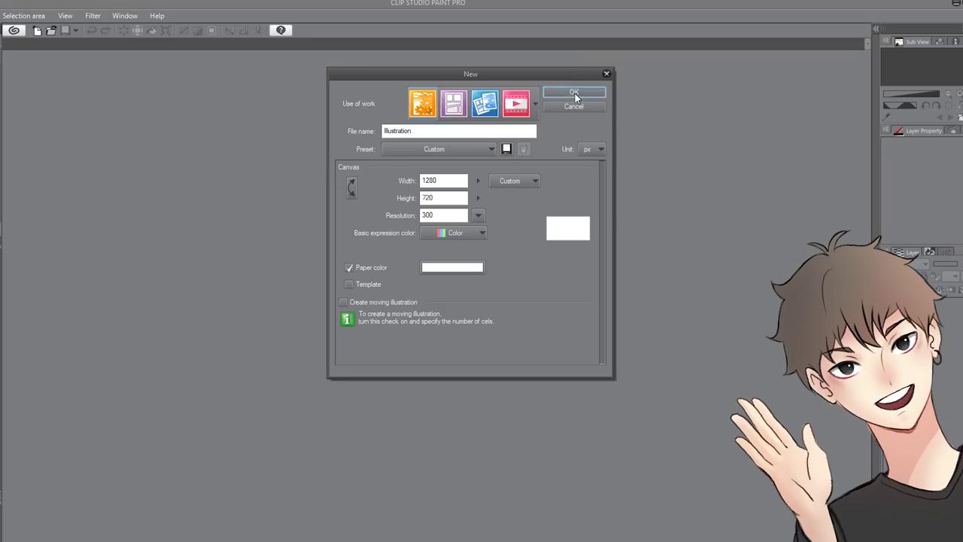
- Switch back to Clip Studio Paint and create a 1280 × 720 px color illustration canvas at 300 resolution with white paper
{"action": "left_click", "coordinate": [575, 93]}
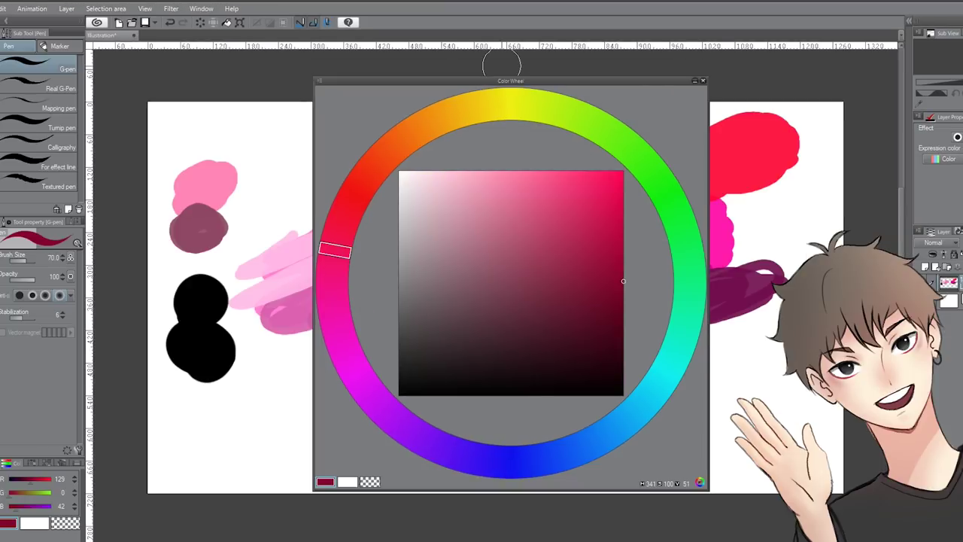
- In the Color Wheel, sweep the color between black and white and rotate through several hues, ending on red at hue 354
{"action": "mouse_move", "coordinate": [379, 191]}
{"action": "left_mouse_down"}
{"action": "mouse_move", "coordinate": [368, 175]}
{"action": "mouse_move", "coordinate": [514, 123]}
{"action": "mouse_move", "coordinate": [608, 135]}
{"action": "mouse_move", "coordinate": [425, 100]}
{"action": "mouse_move", "coordinate": [343, 208]}
{"action": "mouse_move", "coordinate": [392, 108]}
{"action": "mouse_move", "coordinate": [489, 128]}
{"action": "mouse_move", "coordinate": [553, 108]}
{"action": "mouse_move", "coordinate": [591, 113]}
{"action": "mouse_move", "coordinate": [384, 106]}
{"action": "mouse_move", "coordinate": [402, 112]}
{"action": "mouse_move", "coordinate": [365, 179]}
{"action": "mouse_move", "coordinate": [379, 399]}
{"action": "mouse_move", "coordinate": [621, 330]}
{"action": "mouse_move", "coordinate": [410, 134]}
{"action": "mouse_move", "coordinate": [361, 383]}
{"action": "mouse_move", "coordinate": [607, 215]}
{"action": "mouse_move", "coordinate": [396, 406]}
{"action": "mouse_move", "coordinate": [373, 167]}
{"action": "mouse_move", "coordinate": [633, 230]}
{"action": "mouse_move", "coordinate": [663, 301]}
{"action": "mouse_move", "coordinate": [396, 410]}
{"action": "left_mouse_up"}
{"action": "mouse_move", "coordinate": [430, 380]}
{"action": "left_mouse_down"}
{"action": "mouse_move", "coordinate": [412, 186]}
{"action": "mouse_move", "coordinate": [553, 150]}
{"action": "mouse_move", "coordinate": [639, 337]}
{"action": "mouse_move", "coordinate": [366, 298]}
{"action": "mouse_move", "coordinate": [372, 188]}
{"action": "mouse_move", "coordinate": [548, 120]}
{"action": "mouse_move", "coordinate": [654, 247]}
{"action": "mouse_move", "coordinate": [375, 321]}
{"action": "mouse_move", "coordinate": [645, 399]}
{"action": "mouse_move", "coordinate": [512, 102]}
{"action": "mouse_move", "coordinate": [525, 104]}
{"action": "left_mouse_up"}
{"action": "mouse_move", "coordinate": [459, 173]}
{"action": "left_mouse_down"}
{"action": "mouse_move", "coordinate": [591, 115]}
{"action": "mouse_move", "coordinate": [635, 347]}
{"action": "mouse_move", "coordinate": [518, 382]}
{"action": "mouse_move", "coordinate": [490, 123]}
{"action": "mouse_move", "coordinate": [374, 131]}
{"action": "mouse_move", "coordinate": [646, 137]}
{"action": "mouse_move", "coordinate": [668, 394]}
{"action": "mouse_move", "coordinate": [404, 376]}
{"action": "mouse_move", "coordinate": [400, 172]}
{"action": "left_mouse_up"}
{"action": "left_click", "coordinate": [489, 106]}
{"action": "left_click_drag", "start_coordinate": [489, 107], "coordinate": [299, 350]}
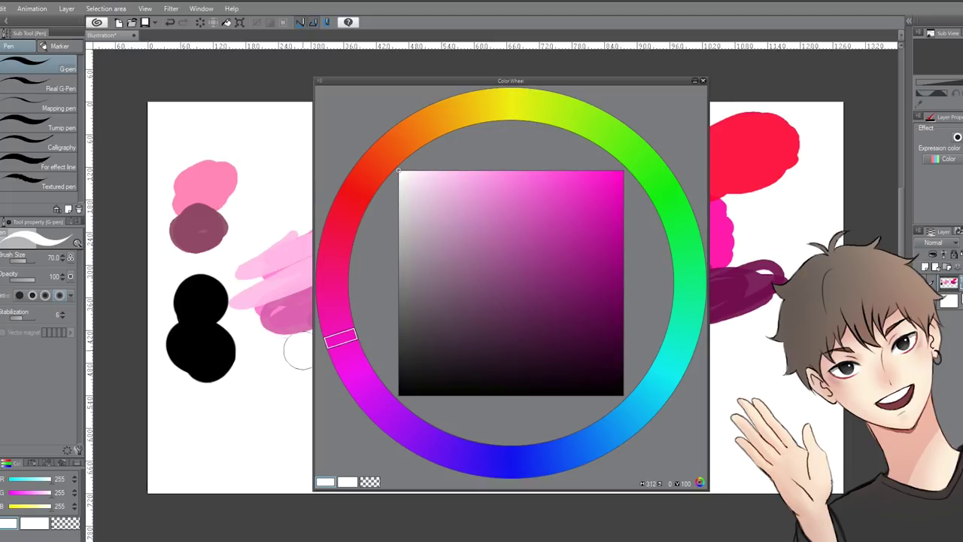
{"action": "left_click_drag", "start_coordinate": [321, 294], "coordinate": [360, 215]}
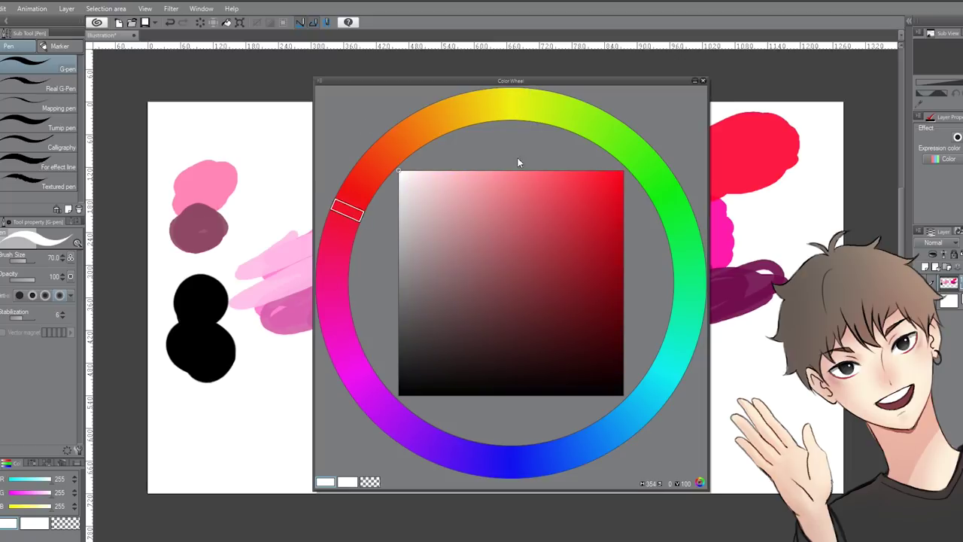
- Demonstrate the extremes of the red color square by picking fully saturated red, white and black in turn, ending on white
{"action": "left_click", "coordinate": [623, 170]}
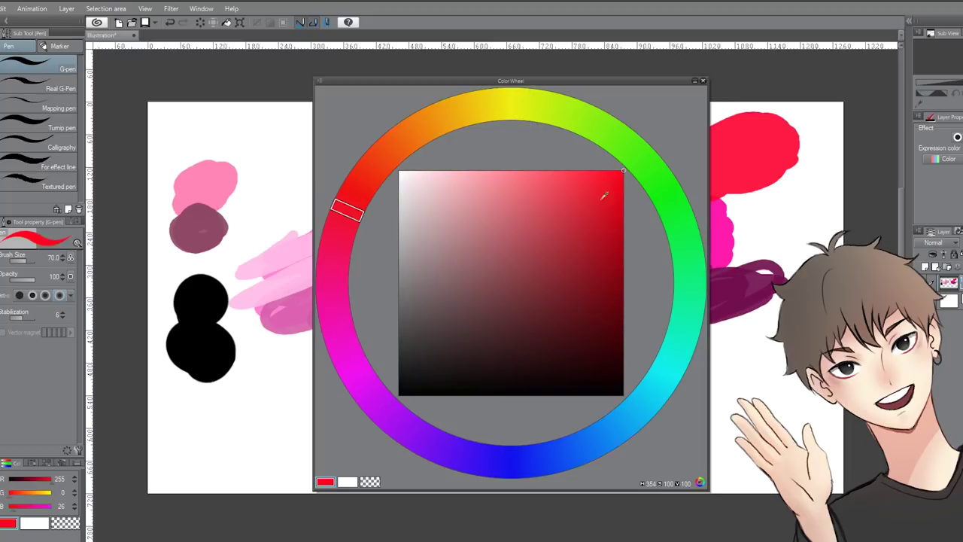
{"action": "left_click", "coordinate": [398, 170]}
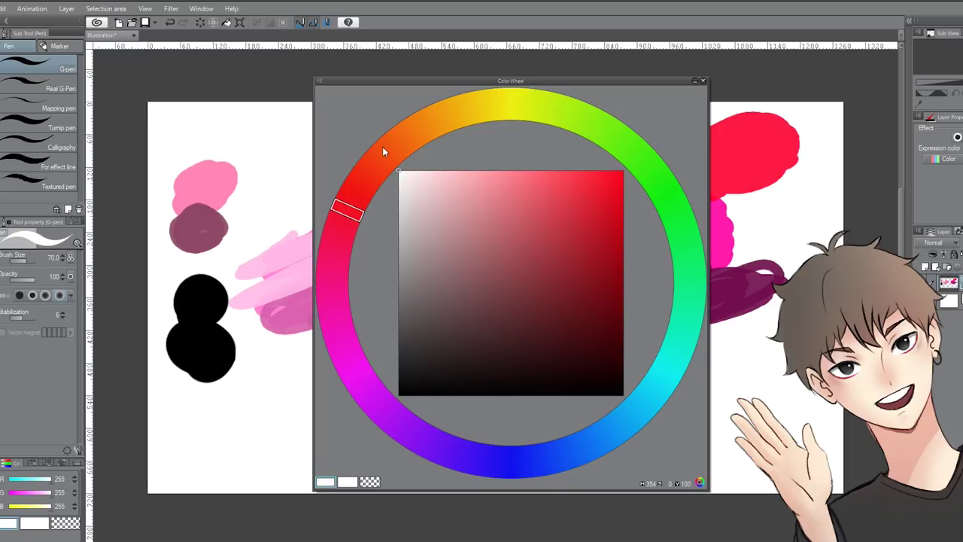
{"action": "left_click_drag", "start_coordinate": [470, 173], "coordinate": [681, 146]}
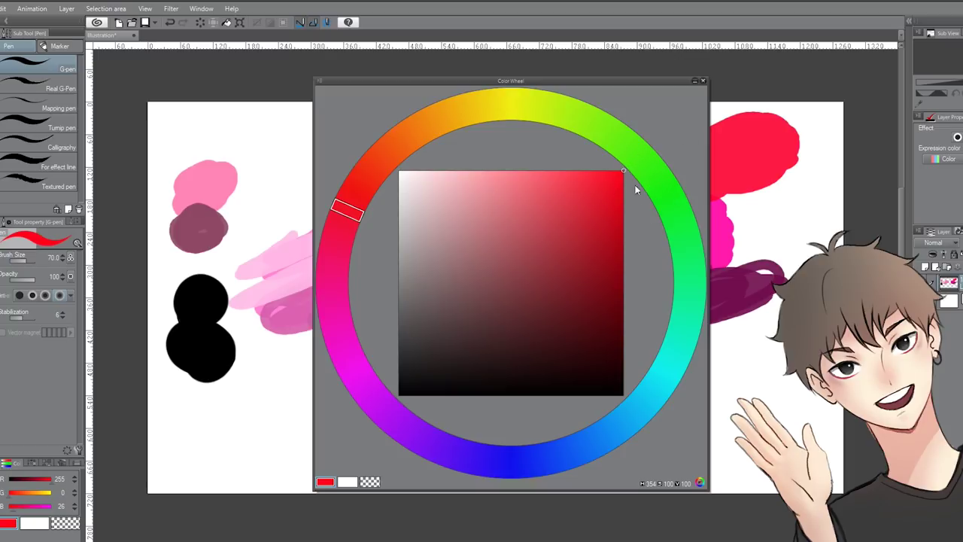
{"action": "left_click_drag", "start_coordinate": [426, 370], "coordinate": [376, 425]}
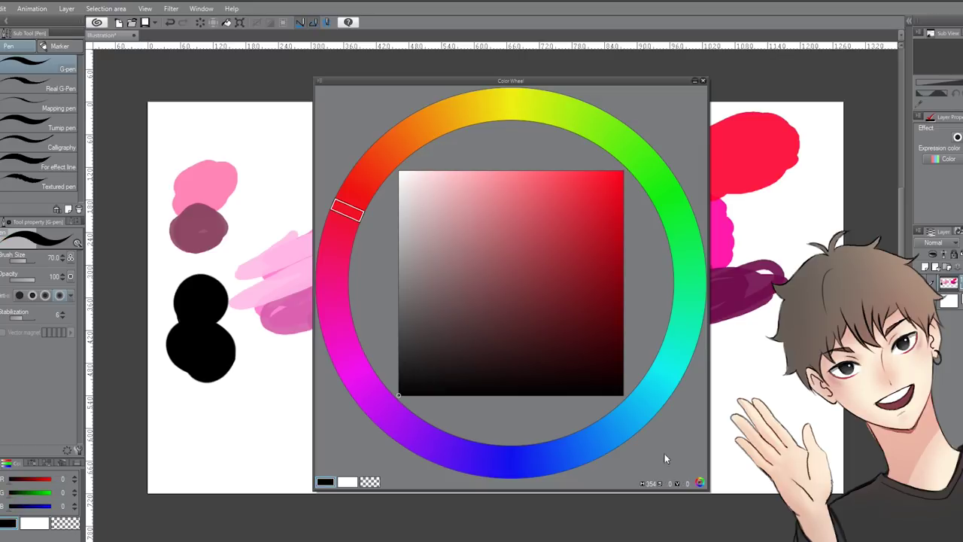
{"action": "left_click_drag", "start_coordinate": [371, 403], "coordinate": [384, 158]}
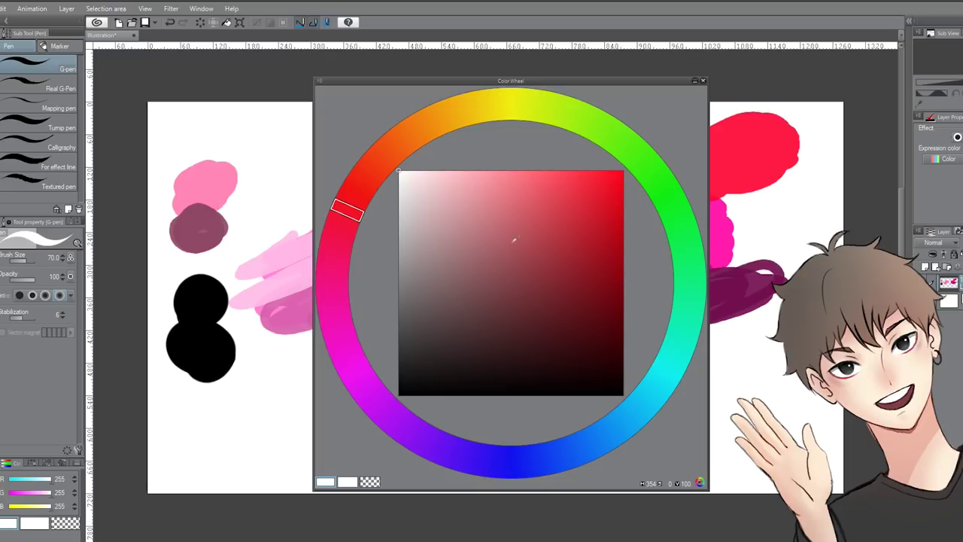
{"action": "mouse_move", "coordinate": [556, 268]}
{"action": "left_mouse_down"}
{"action": "mouse_move", "coordinate": [441, 176]}
{"action": "mouse_move", "coordinate": [640, 258]}
{"action": "mouse_move", "coordinate": [391, 366]}
{"action": "mouse_move", "coordinate": [628, 132]}
{"action": "mouse_move", "coordinate": [660, 130]}
{"action": "mouse_move", "coordinate": [494, 72]}
{"action": "mouse_move", "coordinate": [390, 74]}
{"action": "left_mouse_up"}
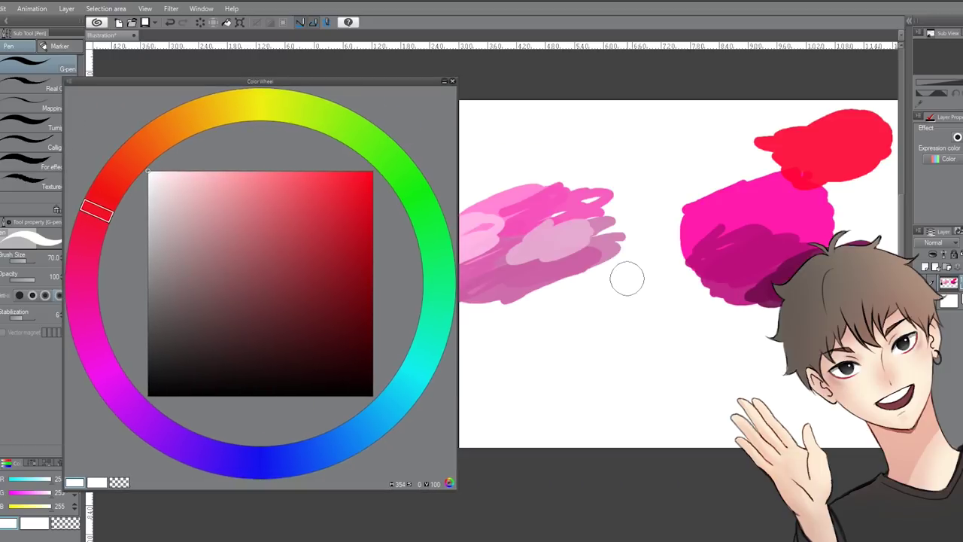
- Pick a light red with hue 354, saturation 48 and value 100, and paint a filled round swatch below the pink strokes
{"action": "left_click", "coordinate": [267, 170]}
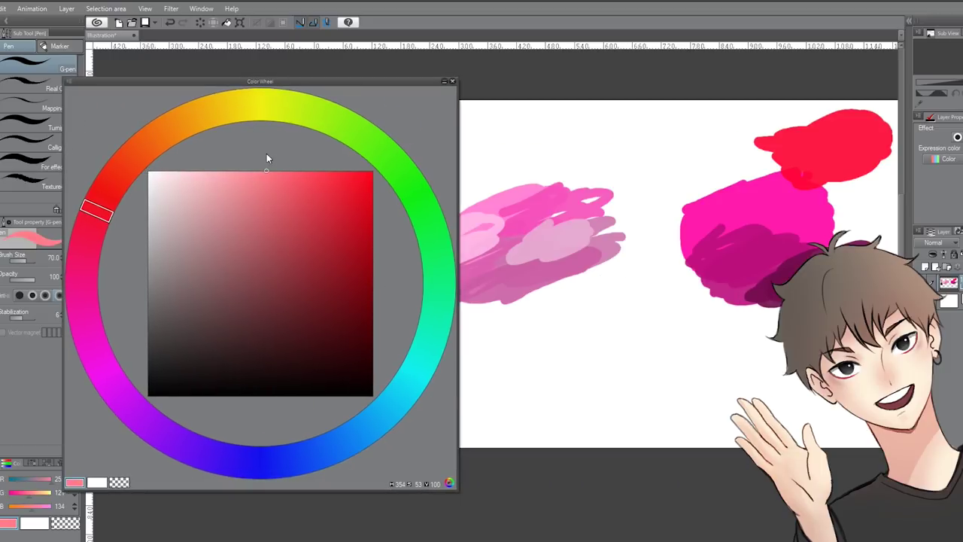
{"action": "mouse_move", "coordinate": [269, 172]}
{"action": "left_mouse_down"}
{"action": "mouse_move", "coordinate": [176, 177]}
{"action": "mouse_move", "coordinate": [141, 150]}
{"action": "left_mouse_up"}
{"action": "left_click", "coordinate": [253, 173]}
{"action": "mouse_move", "coordinate": [602, 309]}
{"action": "left_mouse_down"}
{"action": "mouse_move", "coordinate": [627, 312]}
{"action": "mouse_move", "coordinate": [632, 338]}
{"action": "mouse_move", "coordinate": [597, 318]}
{"action": "left_mouse_up"}
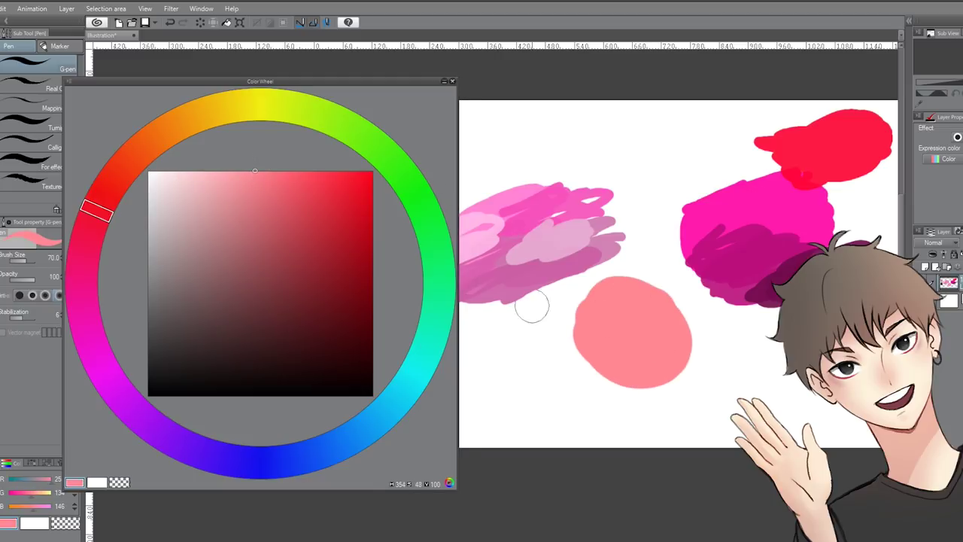
- Paint a dark red swatch beside the light red one and a muted red swatch with saturation 51 and value 52 above them
{"action": "mouse_move", "coordinate": [365, 183]}
{"action": "left_mouse_down"}
{"action": "mouse_move", "coordinate": [429, 407]}
{"action": "mouse_move", "coordinate": [459, 400]}
{"action": "mouse_move", "coordinate": [487, 281]}
{"action": "left_mouse_up"}
{"action": "mouse_move", "coordinate": [722, 298]}
{"action": "left_mouse_down"}
{"action": "mouse_move", "coordinate": [748, 353]}
{"action": "mouse_move", "coordinate": [689, 316]}
{"action": "mouse_move", "coordinate": [684, 361]}
{"action": "left_mouse_up"}
{"action": "left_click", "coordinate": [270, 181]}
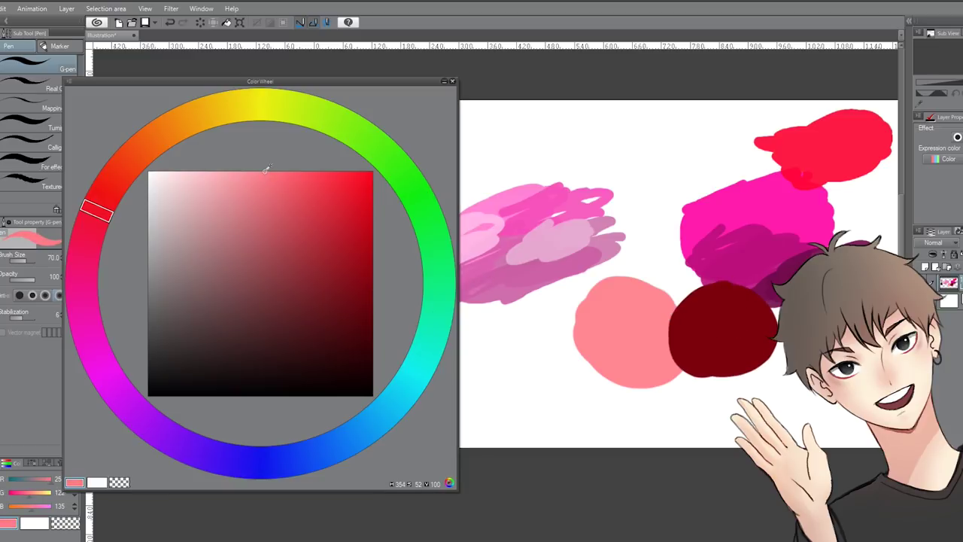
{"action": "left_click_drag", "start_coordinate": [260, 264], "coordinate": [261, 279]}
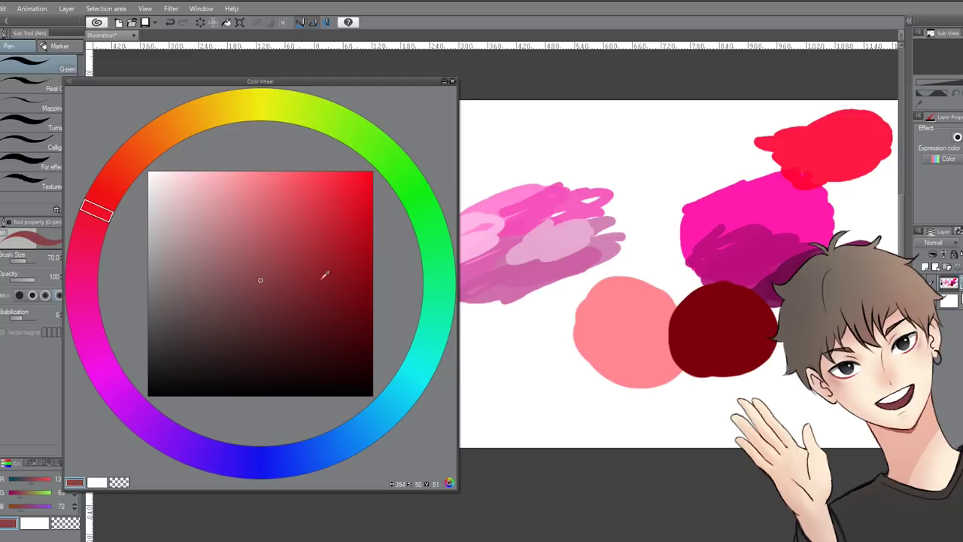
{"action": "left_click_drag", "start_coordinate": [653, 238], "coordinate": [652, 259]}
{"action": "left_click", "coordinate": [262, 279]}
{"action": "left_click_drag", "start_coordinate": [645, 264], "coordinate": [638, 256]}
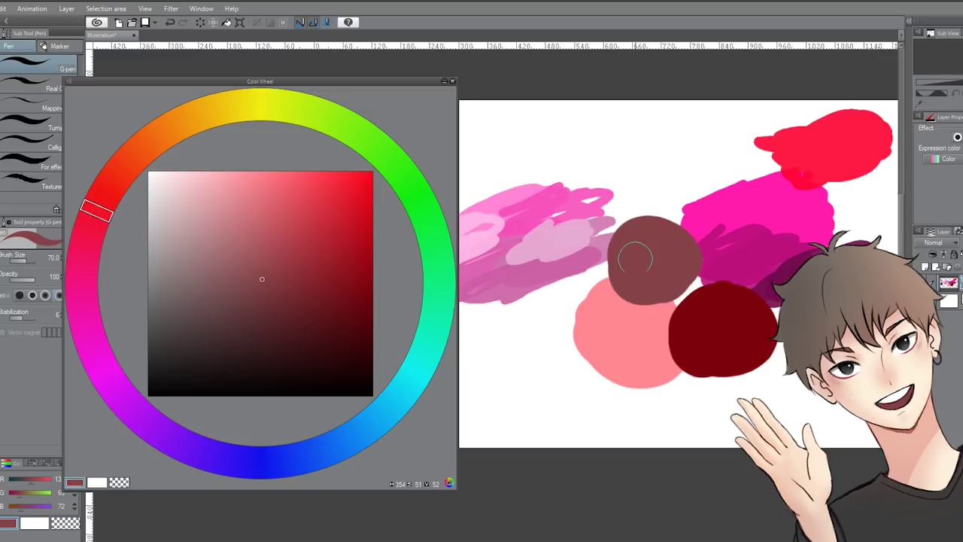
- Pick paler, grayish and deeper reds of hue 354 and paint further overlapping swatches above the muted red one
{"action": "left_click", "coordinate": [212, 171]}
{"action": "left_click_drag", "start_coordinate": [212, 158], "coordinate": [207, 284]}
{"action": "mouse_move", "coordinate": [618, 183]}
{"action": "left_mouse_down"}
{"action": "mouse_move", "coordinate": [620, 207]}
{"action": "mouse_move", "coordinate": [593, 206]}
{"action": "left_mouse_up"}
{"action": "left_click", "coordinate": [323, 189]}
{"action": "left_click", "coordinate": [326, 256]}
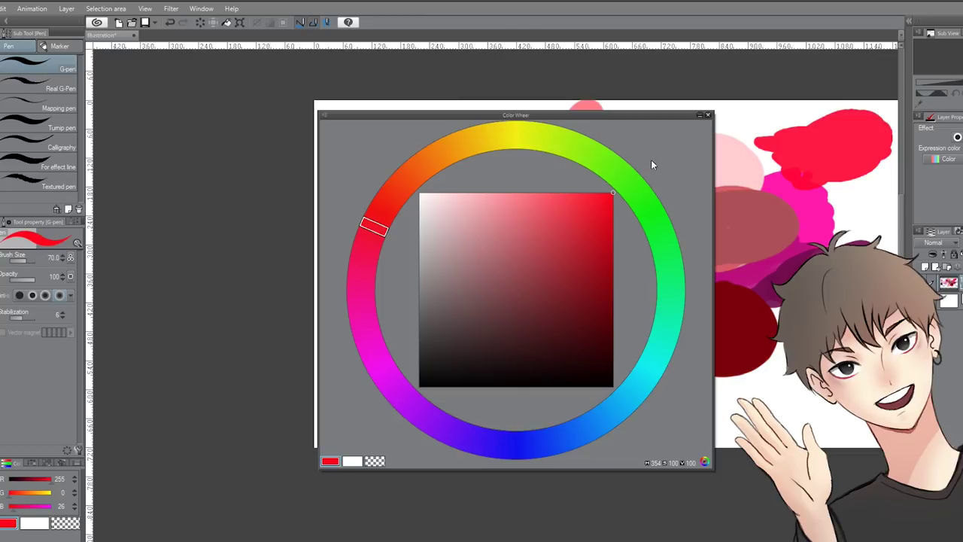
- Reposition the Color Wheel and sweep the color from saturated red through light pink and black to pure white
{"action": "left_click_drag", "start_coordinate": [606, 119], "coordinate": [524, 117]}
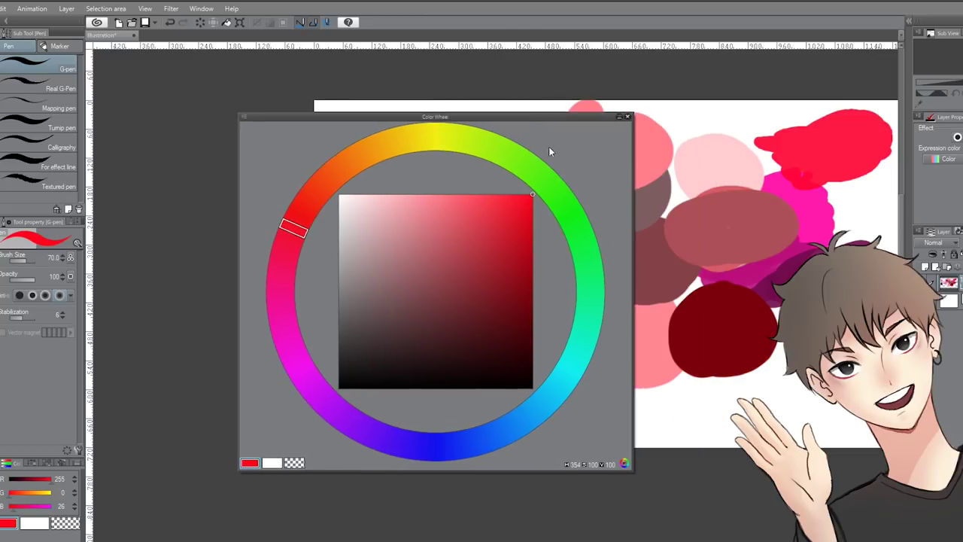
{"action": "mouse_move", "coordinate": [556, 170]}
{"action": "left_mouse_down"}
{"action": "mouse_move", "coordinate": [351, 151]}
{"action": "mouse_move", "coordinate": [461, 136]}
{"action": "left_mouse_up"}
{"action": "mouse_move", "coordinate": [548, 124]}
{"action": "left_mouse_down"}
{"action": "mouse_move", "coordinate": [344, 108]}
{"action": "mouse_move", "coordinate": [535, 111]}
{"action": "mouse_move", "coordinate": [325, 113]}
{"action": "mouse_move", "coordinate": [569, 108]}
{"action": "mouse_move", "coordinate": [461, 155]}
{"action": "mouse_move", "coordinate": [489, 147]}
{"action": "mouse_move", "coordinate": [407, 139]}
{"action": "mouse_move", "coordinate": [416, 137]}
{"action": "mouse_move", "coordinate": [406, 205]}
{"action": "left_mouse_up"}
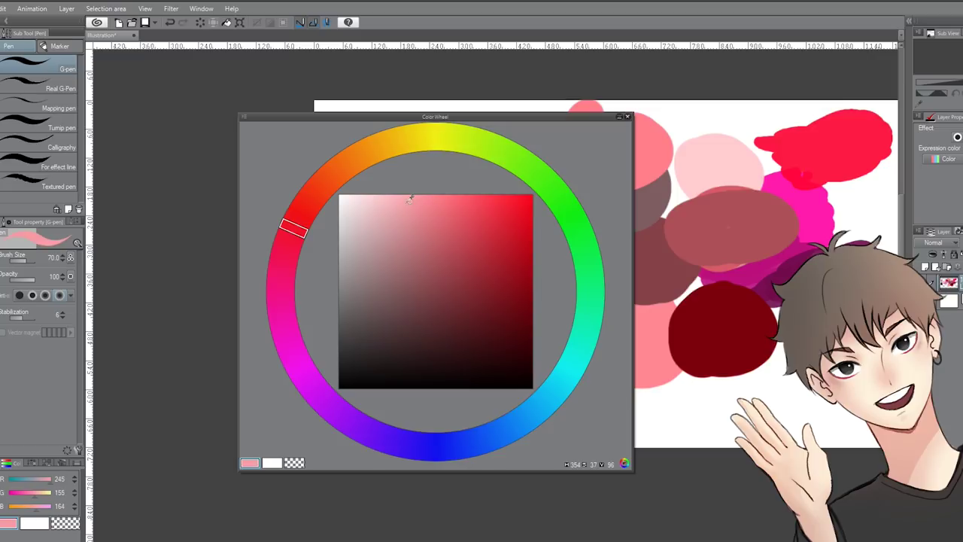
{"action": "left_click_drag", "start_coordinate": [410, 199], "coordinate": [339, 388]}
{"action": "mouse_move", "coordinate": [347, 345]}
{"action": "left_mouse_down"}
{"action": "mouse_move", "coordinate": [337, 216]}
{"action": "mouse_move", "coordinate": [269, 398]}
{"action": "mouse_move", "coordinate": [260, 209]}
{"action": "mouse_move", "coordinate": [226, 276]}
{"action": "mouse_move", "coordinate": [227, 386]}
{"action": "mouse_move", "coordinate": [198, 206]}
{"action": "mouse_move", "coordinate": [144, 404]}
{"action": "mouse_move", "coordinate": [163, 204]}
{"action": "mouse_move", "coordinate": [119, 386]}
{"action": "mouse_move", "coordinate": [93, 330]}
{"action": "mouse_move", "coordinate": [83, 188]}
{"action": "left_mouse_up"}
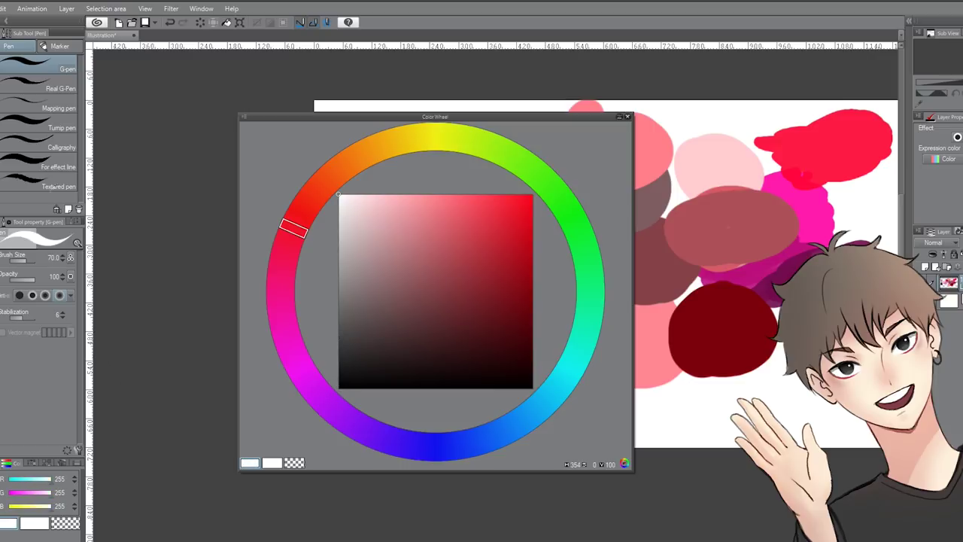
{"action": "left_click", "coordinate": [340, 194]}
{"action": "left_click_drag", "start_coordinate": [346, 197], "coordinate": [301, 147]}
{"action": "left_click_drag", "start_coordinate": [376, 122], "coordinate": [441, 124]}
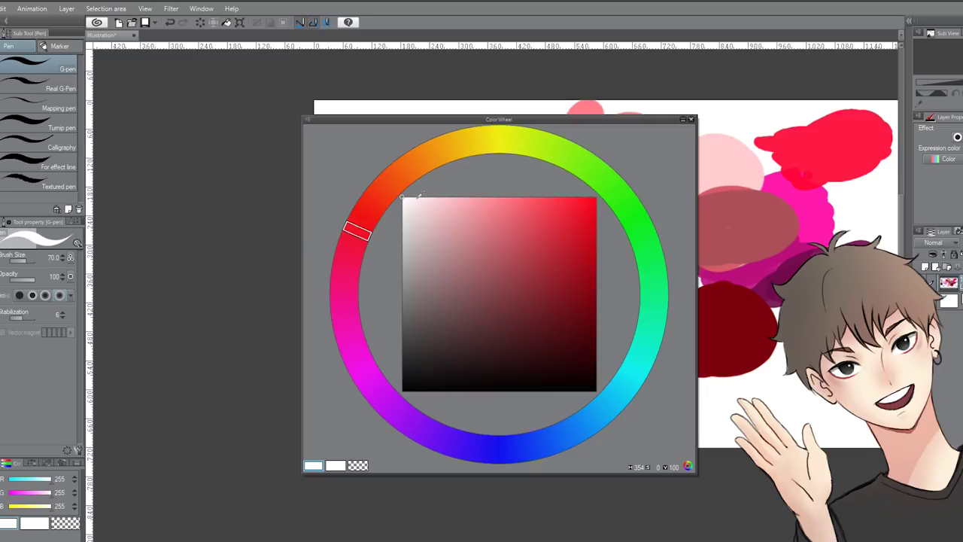
- Demonstrate the fully saturated edge of the color square by moving from value 100 to value 50 and back to pure red
{"action": "mouse_move", "coordinate": [423, 201]}
{"action": "left_mouse_down"}
{"action": "mouse_move", "coordinate": [490, 172]}
{"action": "mouse_move", "coordinate": [592, 150]}
{"action": "mouse_move", "coordinate": [428, 126]}
{"action": "mouse_move", "coordinate": [634, 138]}
{"action": "left_mouse_up"}
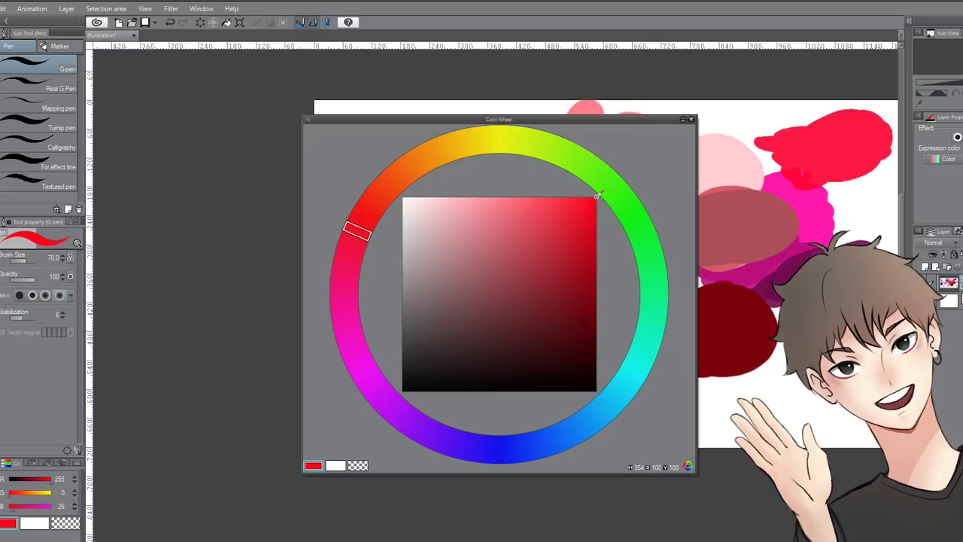
{"action": "mouse_move", "coordinate": [574, 200]}
{"action": "left_mouse_down"}
{"action": "mouse_move", "coordinate": [651, 369]}
{"action": "mouse_move", "coordinate": [677, 262]}
{"action": "mouse_move", "coordinate": [720, 295]}
{"action": "left_mouse_up"}
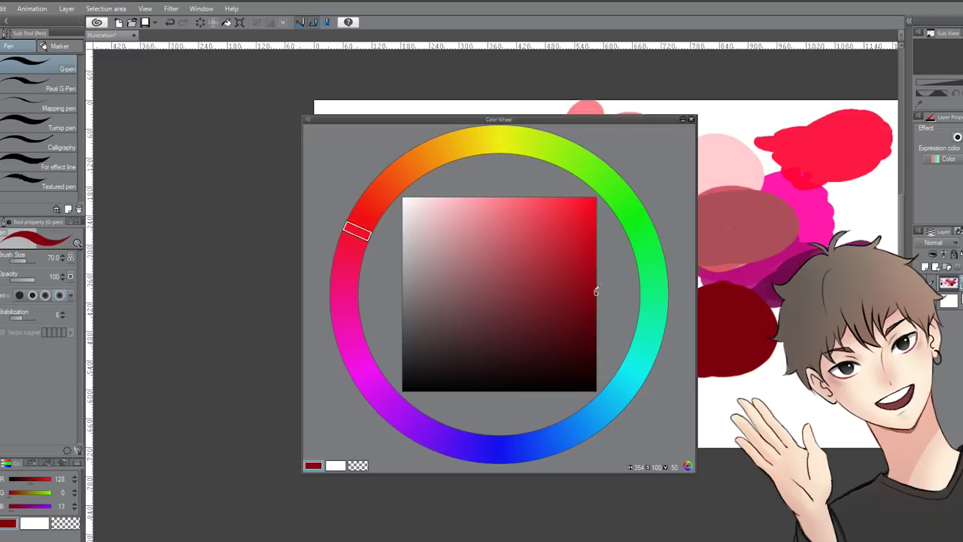
{"action": "left_click_drag", "start_coordinate": [596, 291], "coordinate": [596, 197]}
- Paint a skin-tone swatch with hue 15, saturation 25, value 100 and a second with hue 17, saturation 32, value 100
{"action": "mouse_move", "coordinate": [783, 203]}
{"action": "left_mouse_down"}
{"action": "mouse_move", "coordinate": [749, 226]}
{"action": "mouse_move", "coordinate": [741, 316]}
{"action": "mouse_move", "coordinate": [834, 193]}
{"action": "mouse_move", "coordinate": [831, 216]}
{"action": "left_mouse_up"}
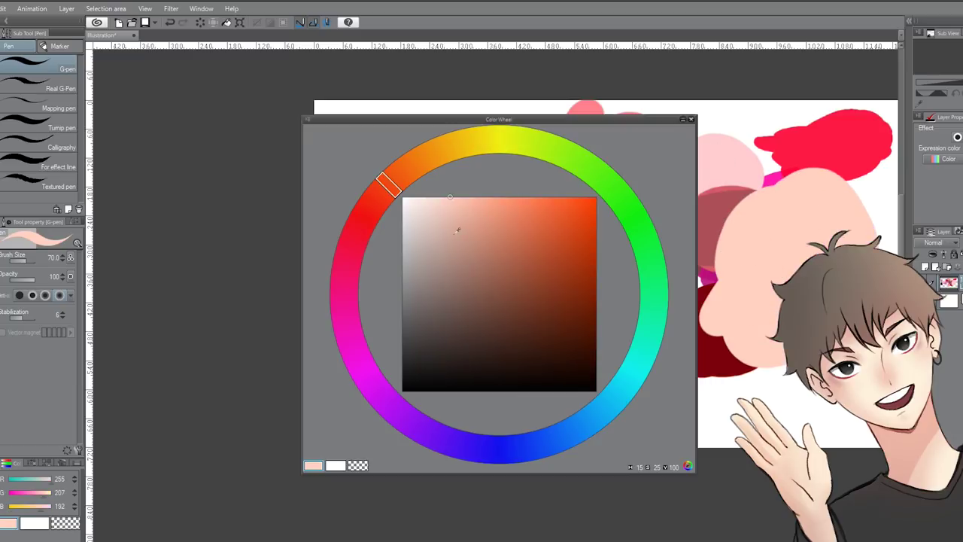
{"action": "left_click", "coordinate": [464, 198]}
{"action": "mouse_move", "coordinate": [560, 121]}
{"action": "left_mouse_down"}
{"action": "mouse_move", "coordinate": [433, 133]}
{"action": "mouse_move", "coordinate": [379, 123]}
{"action": "left_mouse_up"}
{"action": "left_click", "coordinate": [212, 181]}
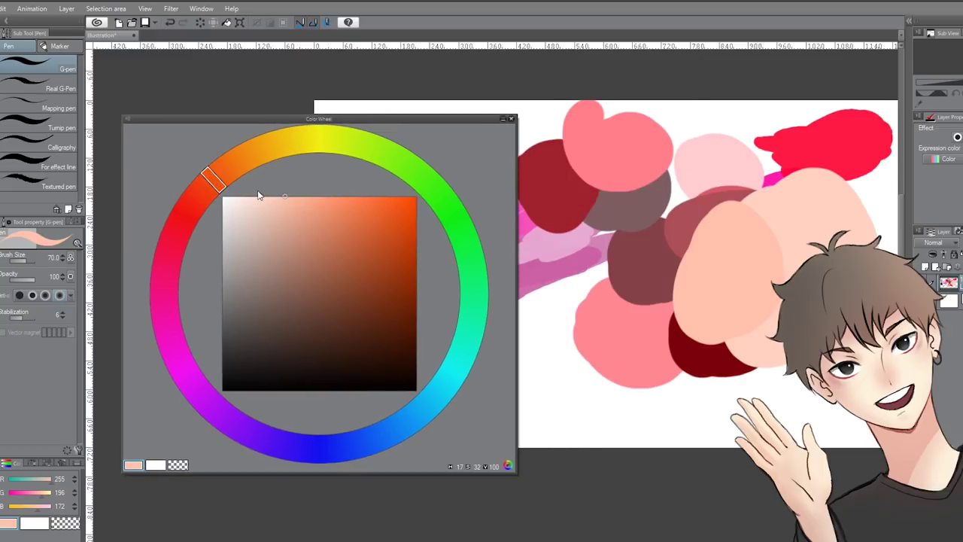
- Paint overlapping muted skin-shadow swatches with hue 17, using saturation 24 and value 87, saturation 29 and value 85, and a warmer tone
{"action": "left_click", "coordinate": [269, 221]}
{"action": "mouse_move", "coordinate": [643, 246]}
{"action": "left_mouse_down"}
{"action": "mouse_move", "coordinate": [652, 248]}
{"action": "mouse_move", "coordinate": [595, 299]}
{"action": "mouse_move", "coordinate": [618, 308]}
{"action": "left_mouse_up"}
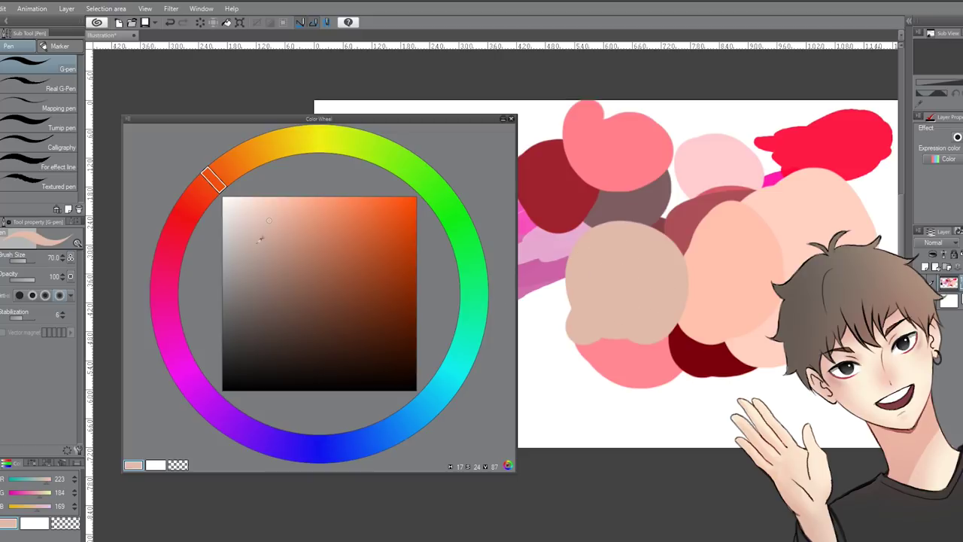
{"action": "left_click", "coordinate": [277, 225]}
{"action": "mouse_move", "coordinate": [595, 226]}
{"action": "left_mouse_down"}
{"action": "mouse_move", "coordinate": [579, 324]}
{"action": "mouse_move", "coordinate": [640, 301]}
{"action": "mouse_move", "coordinate": [645, 274]}
{"action": "left_mouse_up"}
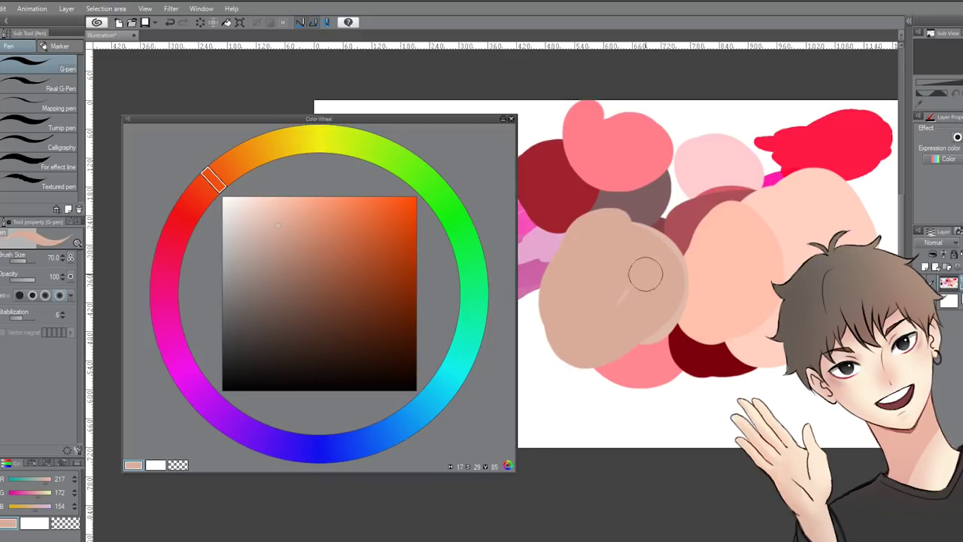
{"action": "left_click", "coordinate": [290, 223]}
{"action": "mouse_move", "coordinate": [625, 218]}
{"action": "left_mouse_down"}
{"action": "mouse_move", "coordinate": [594, 249]}
{"action": "mouse_move", "coordinate": [699, 262]}
{"action": "mouse_move", "coordinate": [665, 243]}
{"action": "mouse_move", "coordinate": [628, 262]}
{"action": "left_mouse_up"}
- Paint a light skin-tone swatch with hue 20, saturation 29 and value 100, and another with the hue shifted to 13
{"action": "left_click", "coordinate": [274, 218]}
{"action": "left_click", "coordinate": [278, 197]}
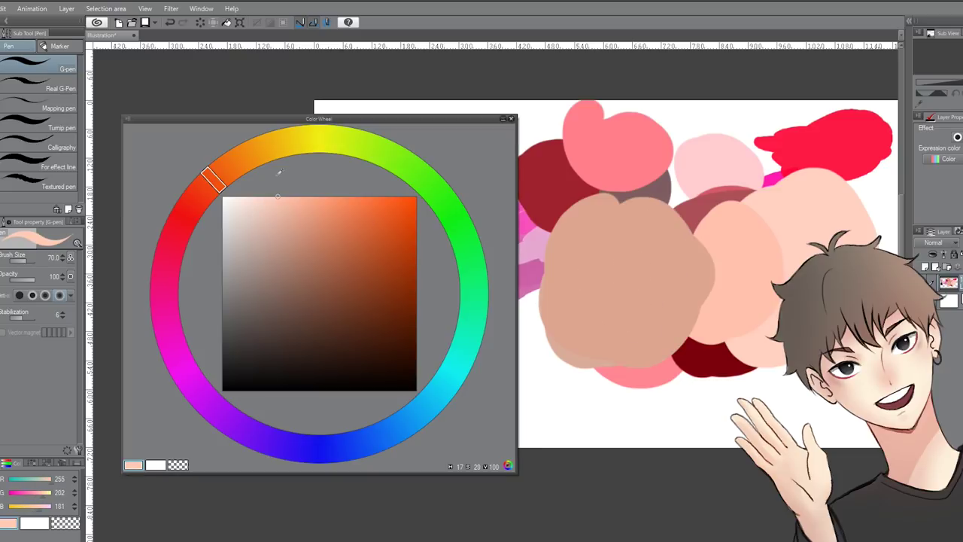
{"action": "left_click", "coordinate": [215, 170]}
{"action": "left_click_drag", "start_coordinate": [266, 197], "coordinate": [278, 196]}
{"action": "mouse_move", "coordinate": [591, 184]}
{"action": "left_mouse_down"}
{"action": "mouse_move", "coordinate": [572, 241]}
{"action": "mouse_move", "coordinate": [631, 205]}
{"action": "left_mouse_up"}
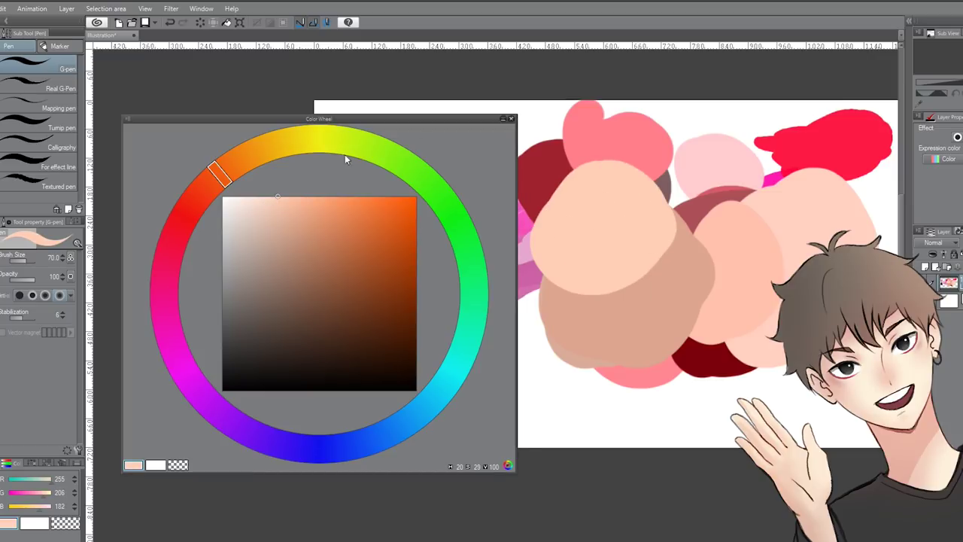
{"action": "left_click", "coordinate": [200, 186]}
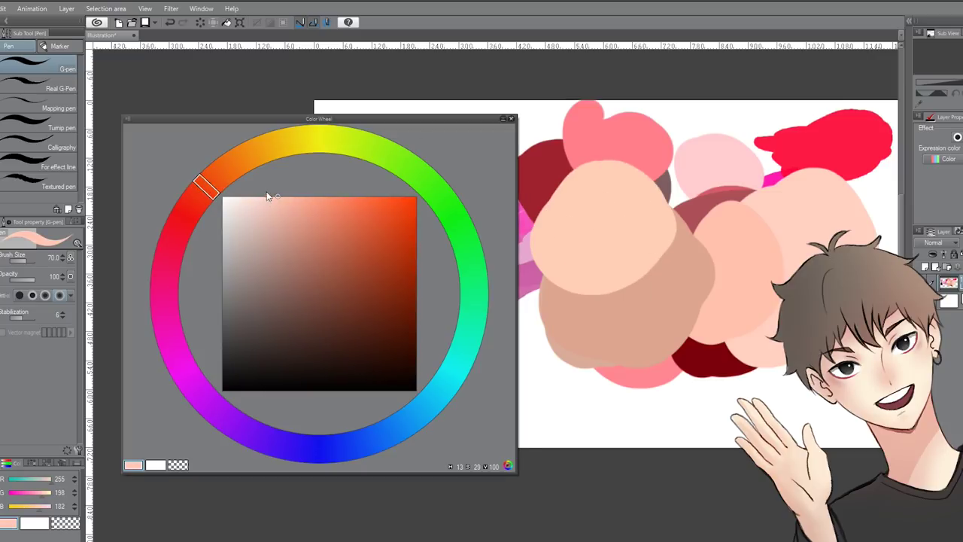
{"action": "left_click_drag", "start_coordinate": [621, 198], "coordinate": [625, 213]}
{"action": "left_click", "coordinate": [284, 201]}
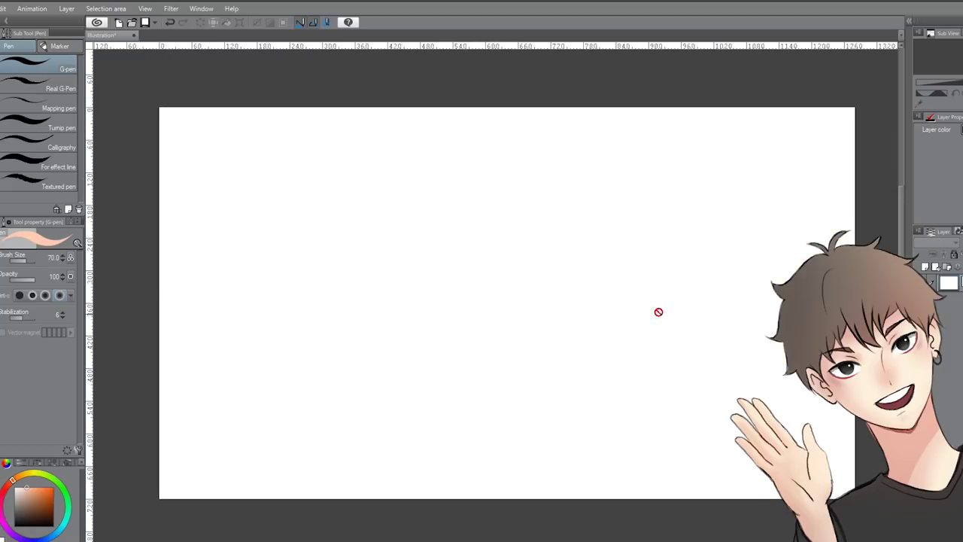
{"action": "scroll", "coordinate": [492, 253], "scroll_direction": "down", "scroll_amount": 2}
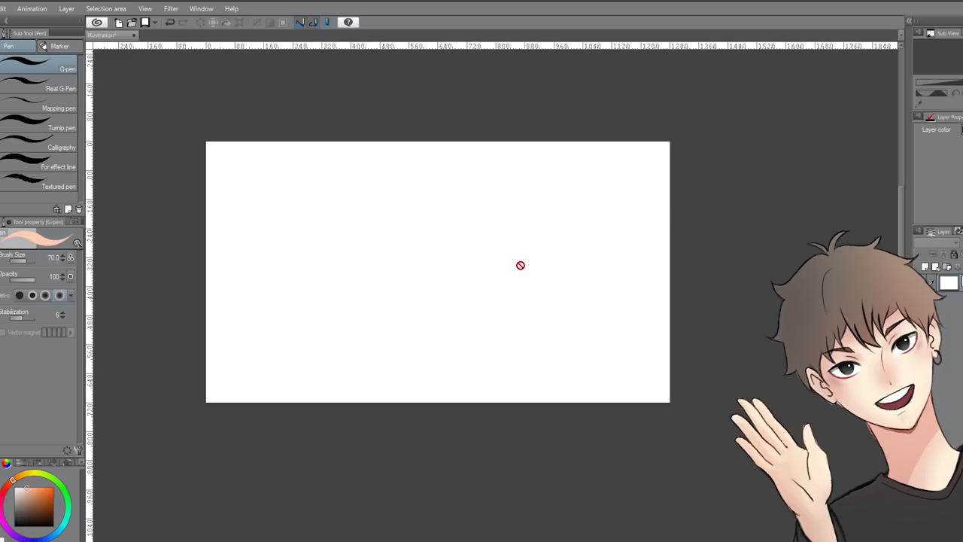
{"action": "scroll", "coordinate": [244, 207], "scroll_direction": "up", "scroll_amount": 3}
{"action": "scroll", "coordinate": [748, 384], "scroll_direction": "down", "scroll_amount": 2}
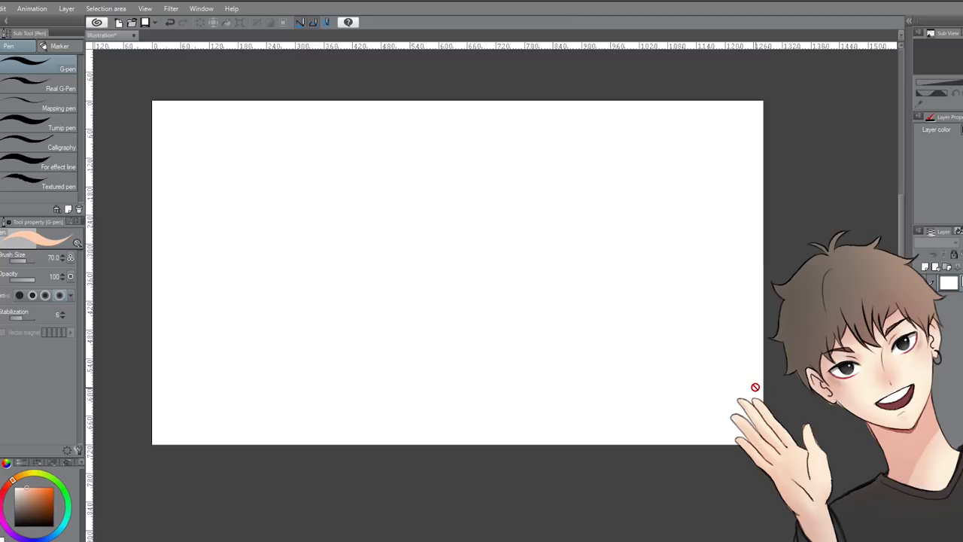
{"action": "scroll", "coordinate": [413, 286], "scroll_direction": "up", "scroll_amount": 2}
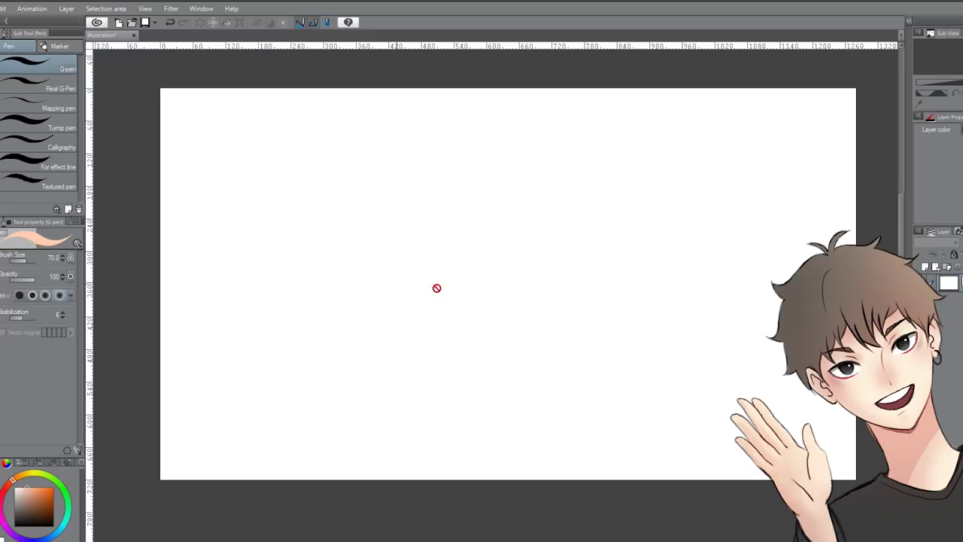
{"action": "left_click", "coordinate": [2, 8]}
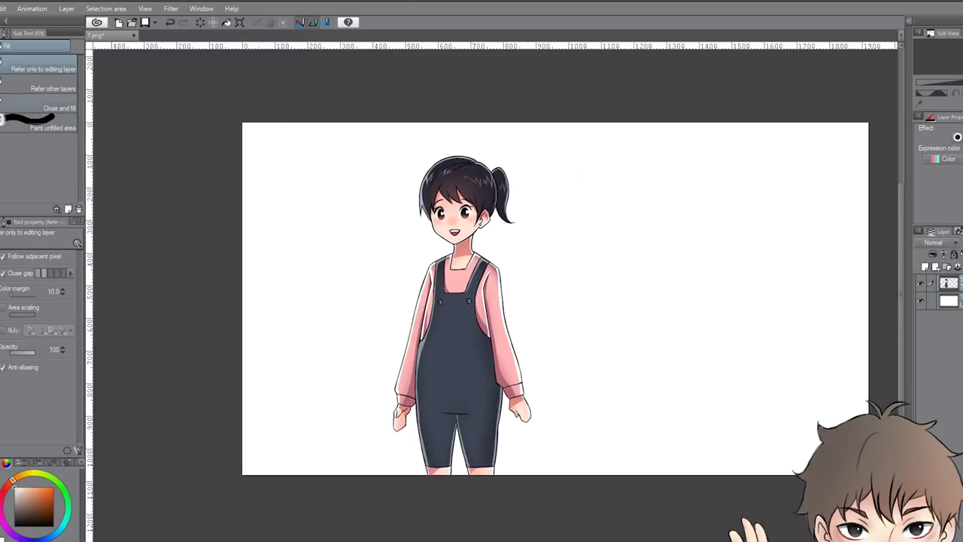
- Activate the Move layer tool, widen the layer list and duplicate the girl illustration's layer
{"action": "key", "text": "k"}
{"action": "scroll", "coordinate": [477, 261], "scroll_direction": "up", "scroll_amount": 3}
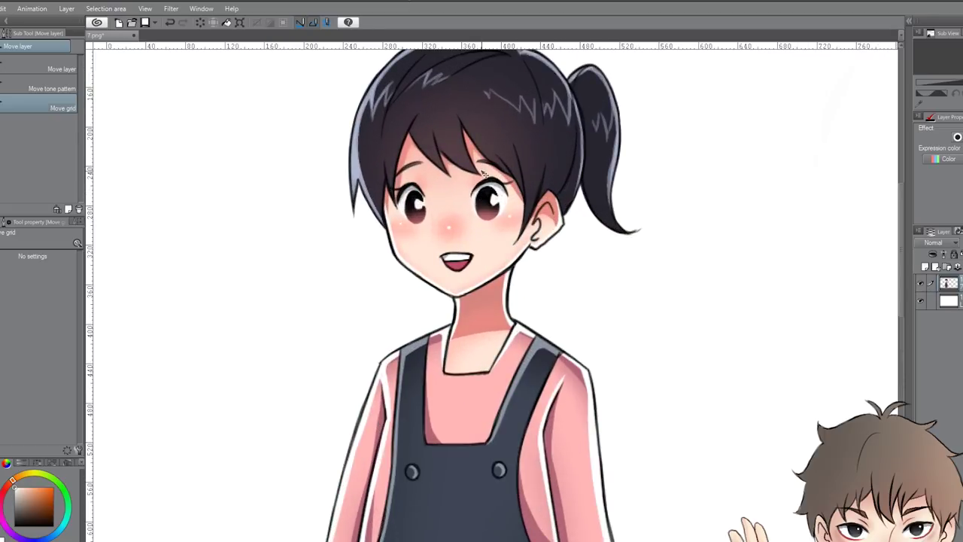
{"action": "scroll", "coordinate": [484, 173], "scroll_direction": "down", "scroll_amount": 1}
{"action": "scroll", "coordinate": [484, 173], "scroll_direction": "down", "scroll_amount": 1}
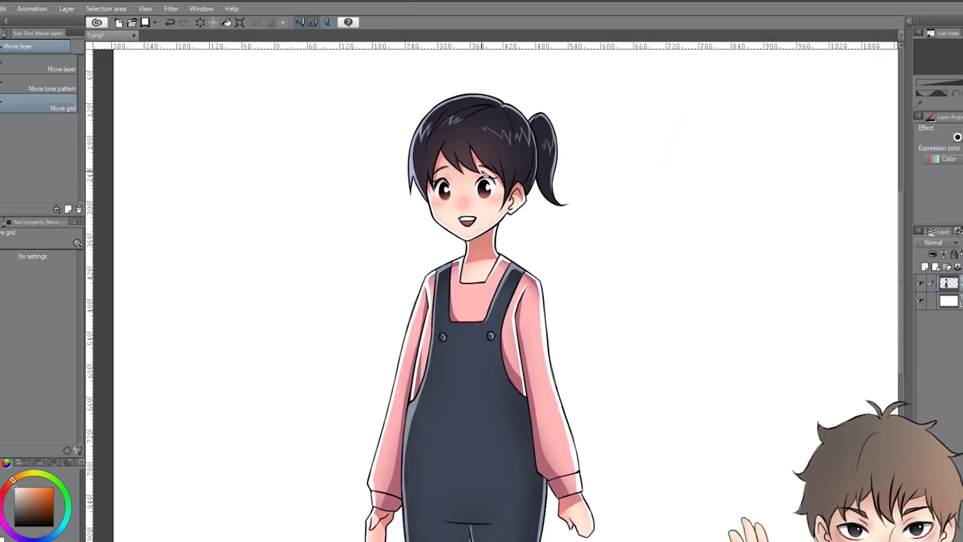
{"action": "scroll", "coordinate": [485, 175], "scroll_direction": "down", "scroll_amount": 1}
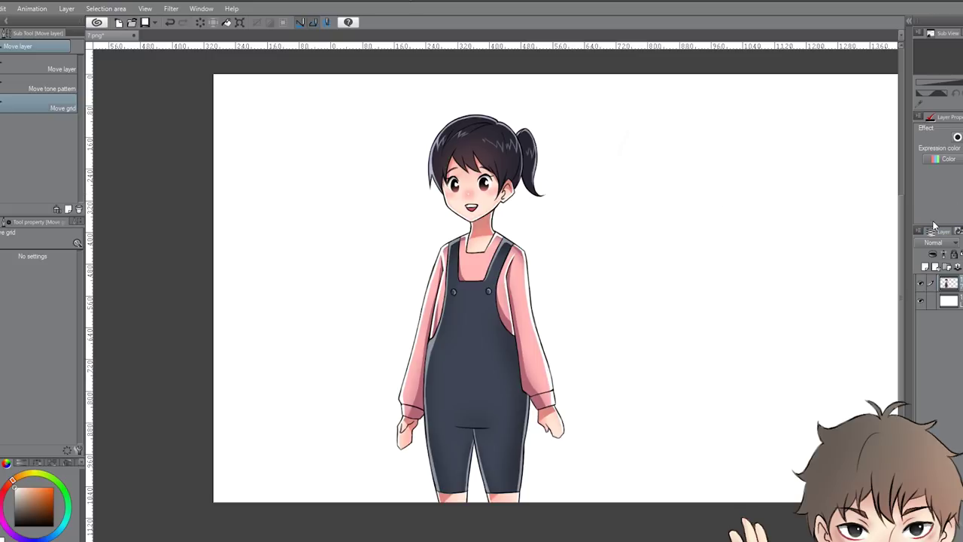
{"action": "scroll", "coordinate": [478, 134], "scroll_direction": "up", "scroll_amount": 2}
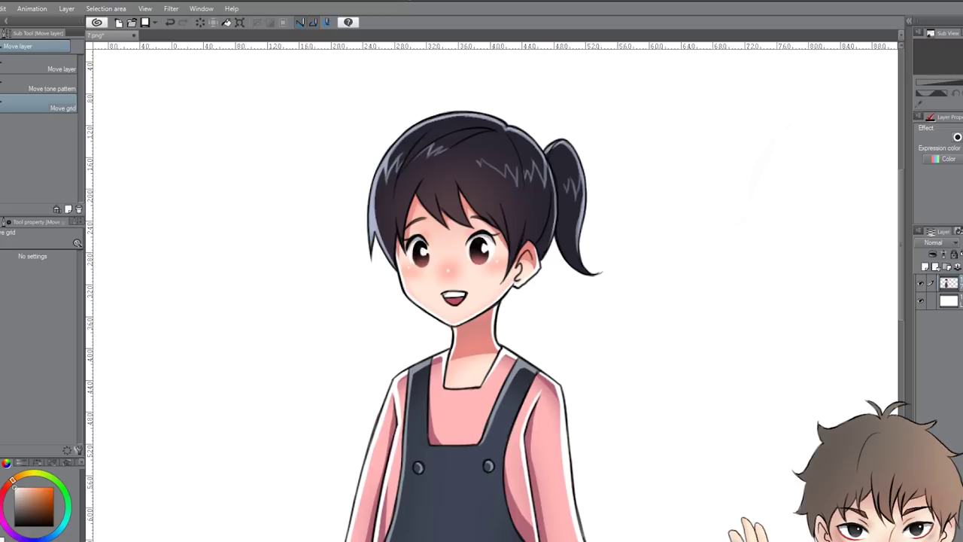
{"action": "left_click_drag", "start_coordinate": [916, 209], "coordinate": [784, 196]}
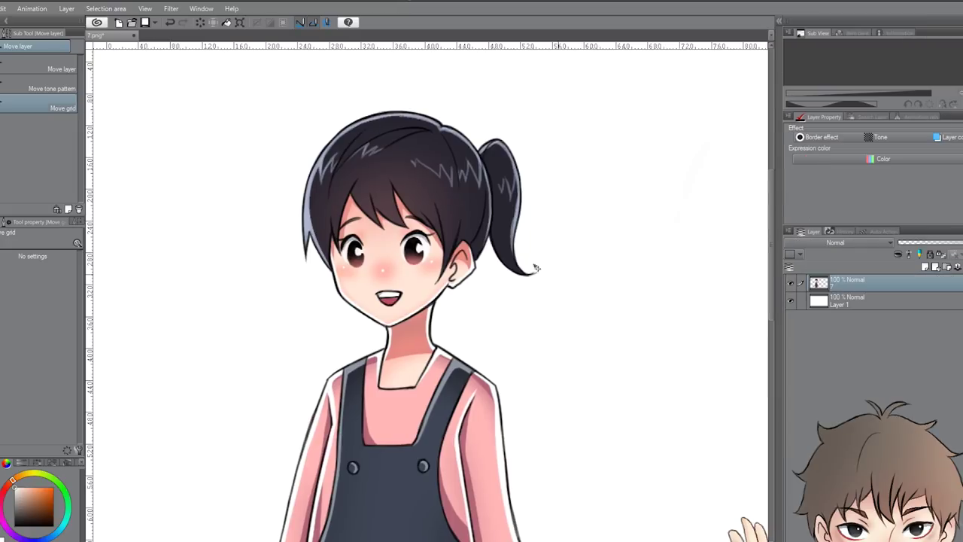
{"action": "scroll", "coordinate": [681, 286], "scroll_direction": "down", "scroll_amount": 2}
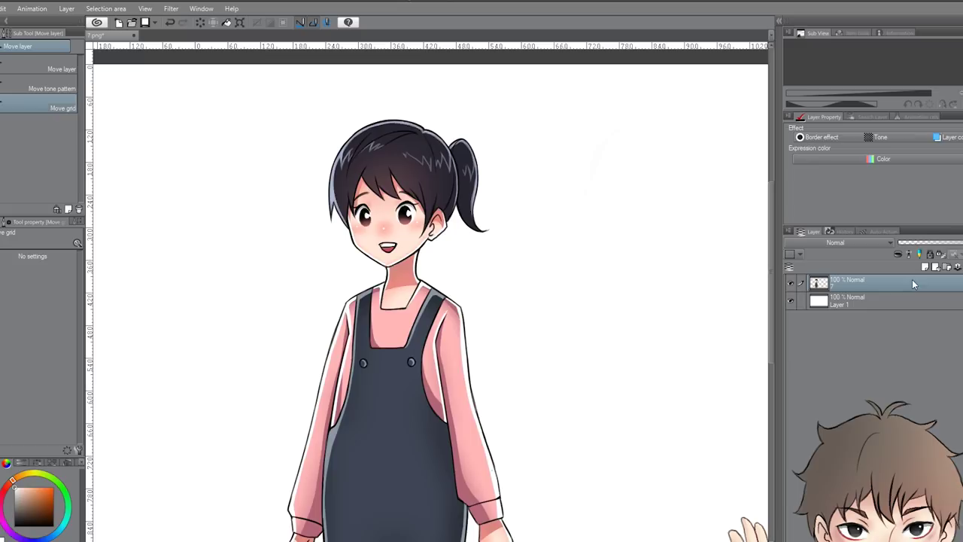
{"action": "left_click_drag", "start_coordinate": [912, 279], "coordinate": [924, 271]}
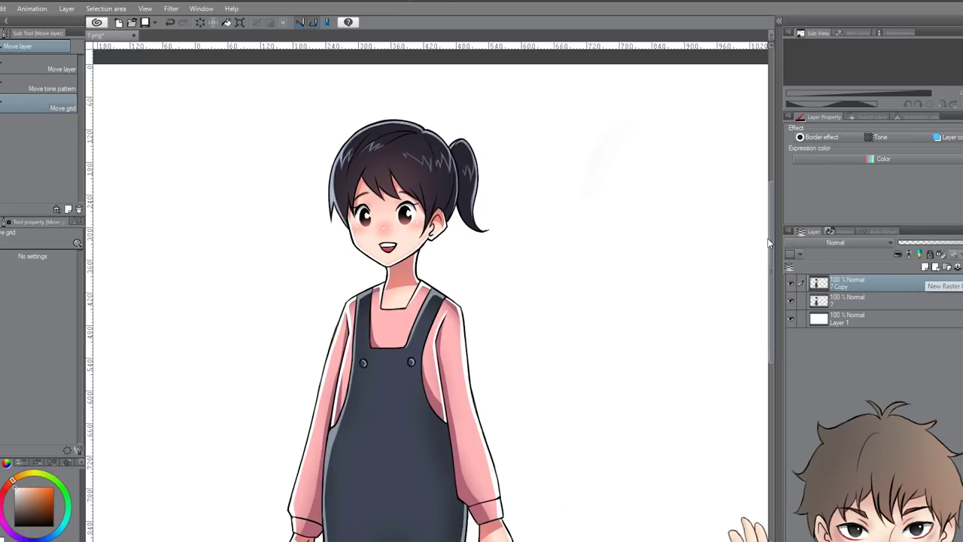
- Apply a Gaussian blur to the duplicated illustration layer
{"action": "left_click", "coordinate": [170, 9]}
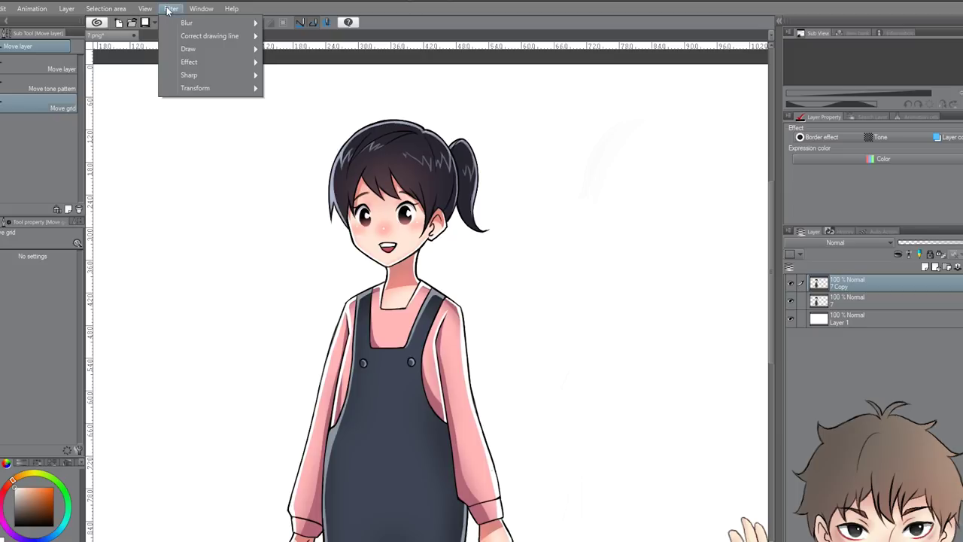
{"action": "mouse_move", "coordinate": [188, 22]}
{"action": "left_click", "coordinate": [306, 50]}
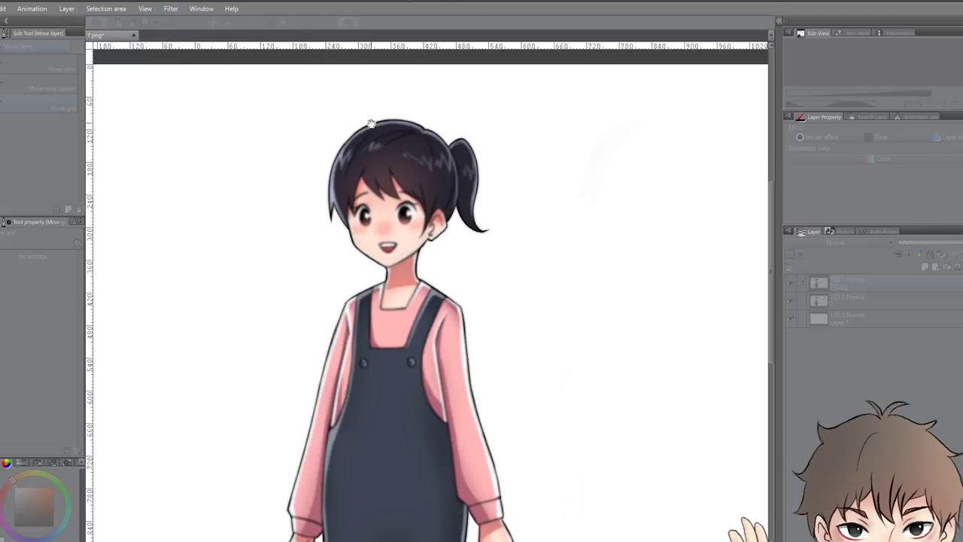
{"action": "left_click", "coordinate": [170, 9]}
{"action": "mouse_move", "coordinate": [215, 27]}
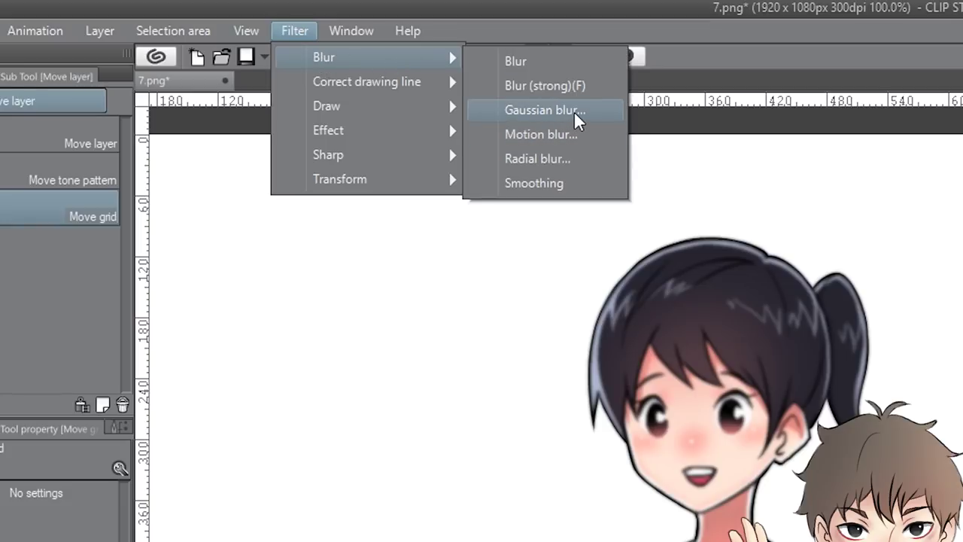
{"action": "left_click", "coordinate": [871, 271]}
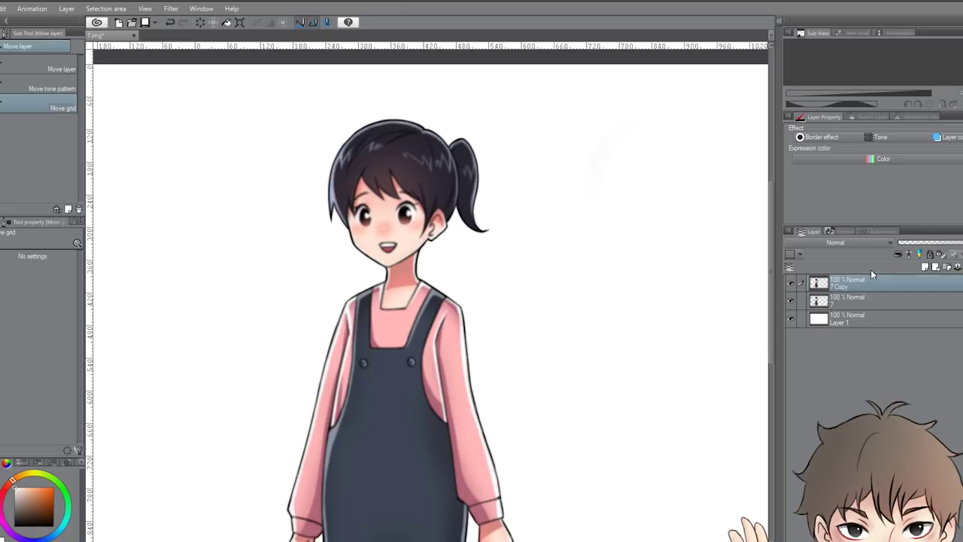
- Set the blurred copy's blending mode to Darken
{"action": "left_click", "coordinate": [836, 243]}
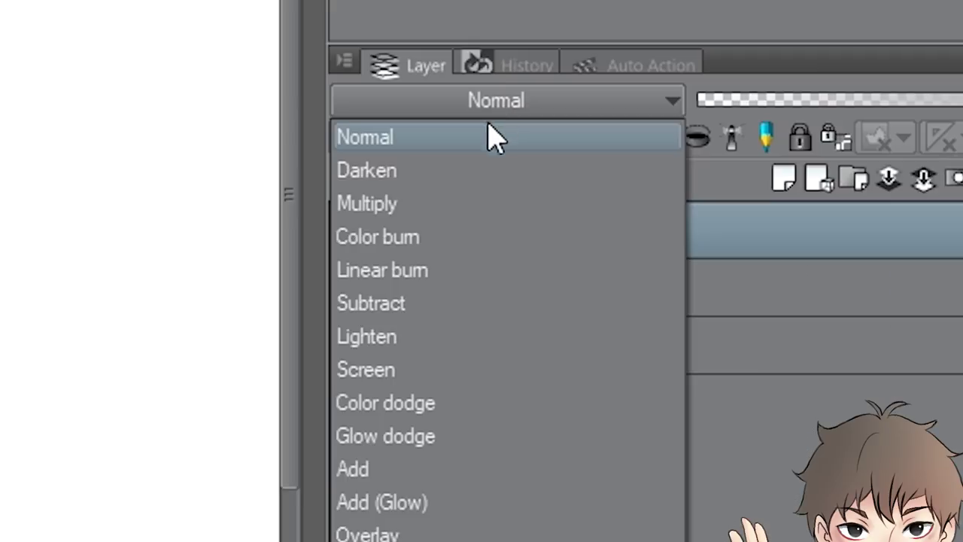
{"action": "left_click", "coordinate": [818, 264]}
{"action": "scroll", "coordinate": [422, 237], "scroll_direction": "up", "scroll_amount": 2}
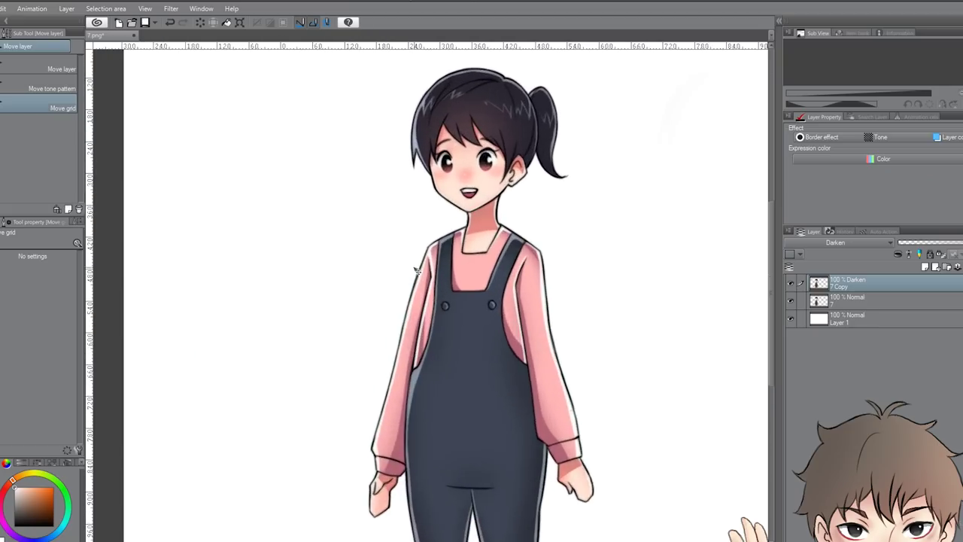
- Examine the Darken softening effect on the girl up close, hiding and reshowing the blurred copy to compare it with the original
{"action": "scroll", "coordinate": [346, 171], "scroll_direction": "up", "scroll_amount": 3}
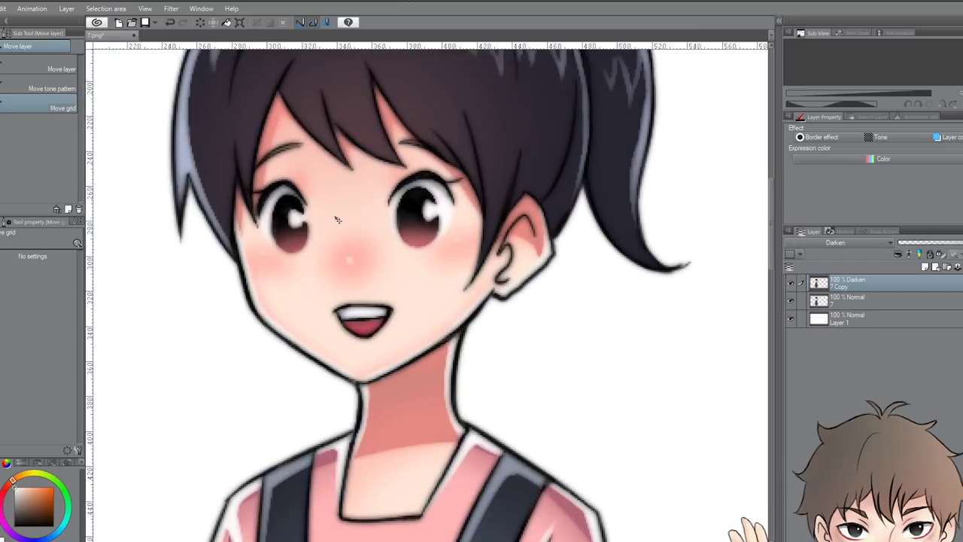
{"action": "scroll", "coordinate": [376, 126], "scroll_direction": "down", "scroll_amount": 5}
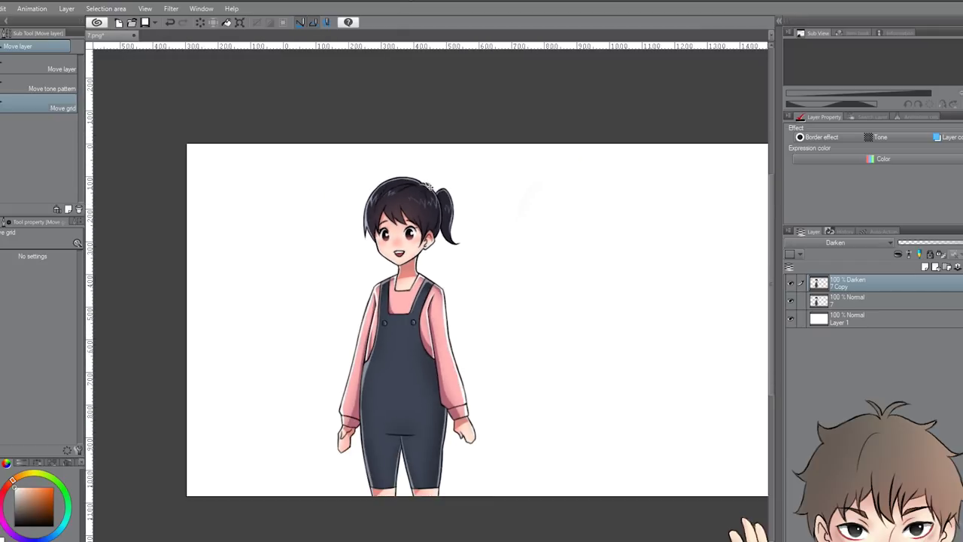
{"action": "scroll", "coordinate": [446, 386], "scroll_direction": "up", "scroll_amount": 2}
{"action": "scroll", "coordinate": [446, 386], "scroll_direction": "down", "scroll_amount": 2}
{"action": "scroll", "coordinate": [649, 343], "scroll_direction": "up", "scroll_amount": 3}
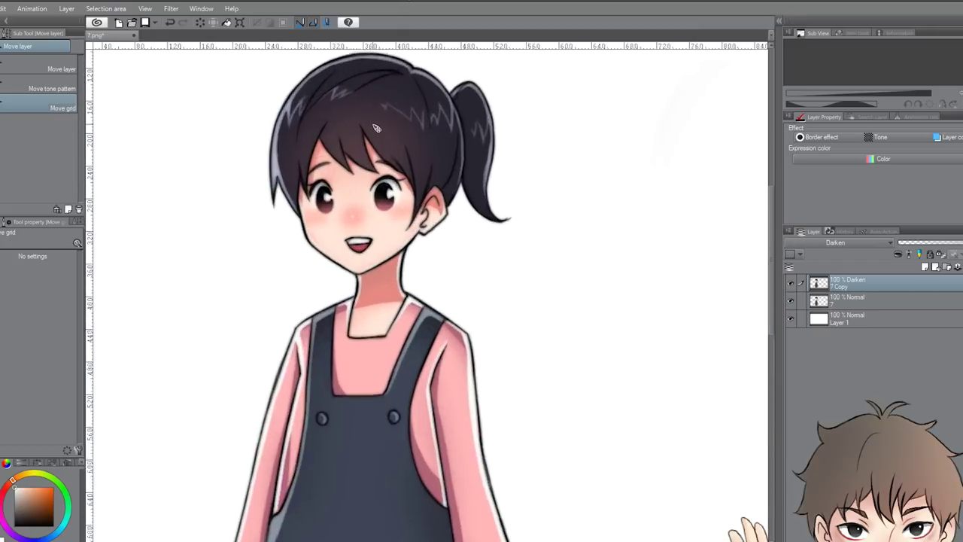
{"action": "scroll", "coordinate": [649, 342], "scroll_direction": "down", "scroll_amount": 1}
{"action": "scroll", "coordinate": [649, 342], "scroll_direction": "up", "scroll_amount": 2}
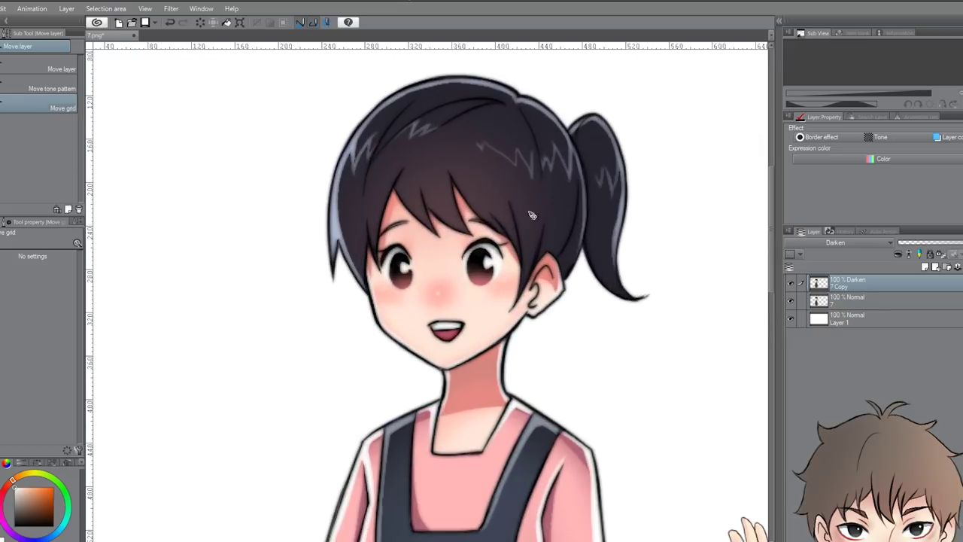
{"action": "left_click", "coordinate": [791, 283]}
{"action": "scroll", "coordinate": [478, 161], "scroll_direction": "down", "scroll_amount": 2}
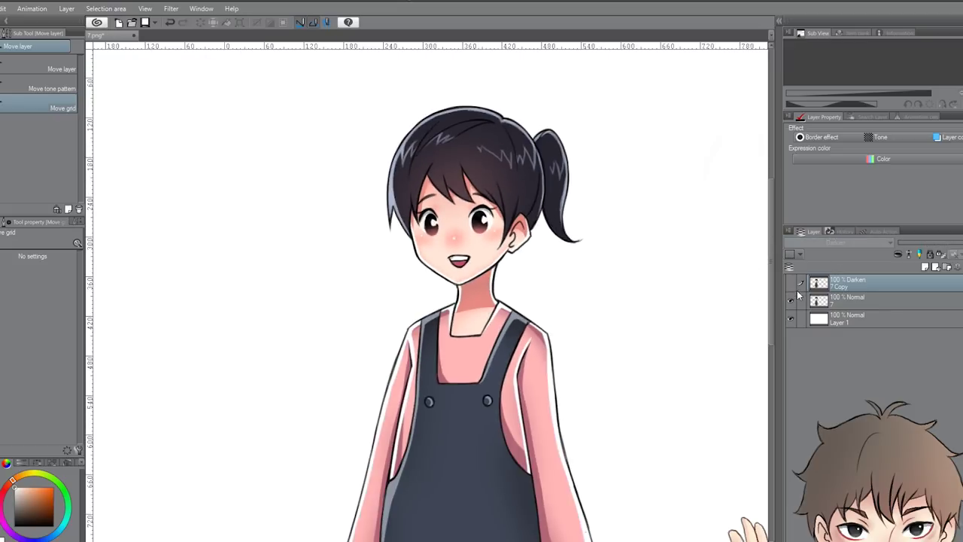
{"action": "left_click", "coordinate": [790, 284]}
- Try the Subtract and Lighten blending modes on the blurred copy of the girl illustration
{"action": "scroll", "coordinate": [825, 244], "scroll_direction": "down", "scroll_amount": 1}
{"action": "scroll", "coordinate": [824, 243], "scroll_direction": "down", "scroll_amount": 4}
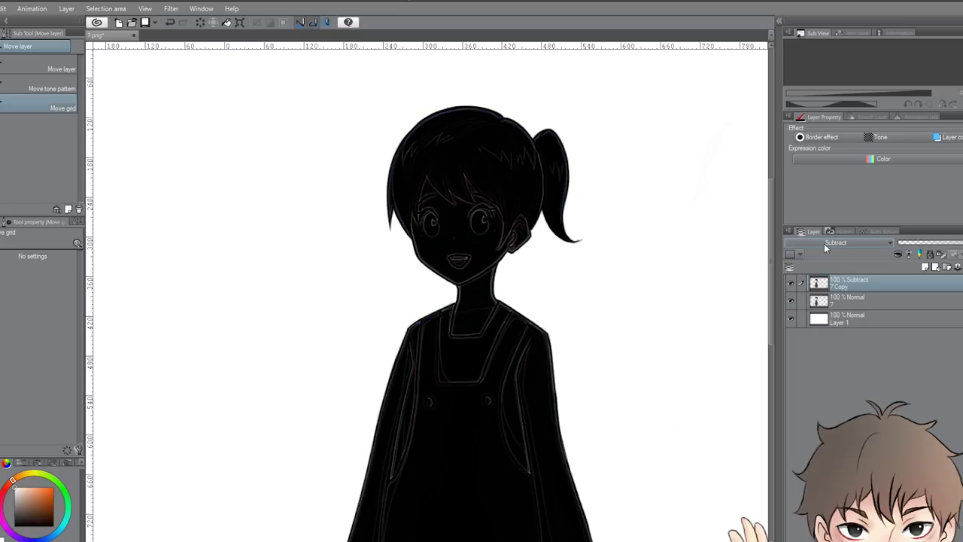
{"action": "scroll", "coordinate": [384, 259], "scroll_direction": "down", "scroll_amount": 2}
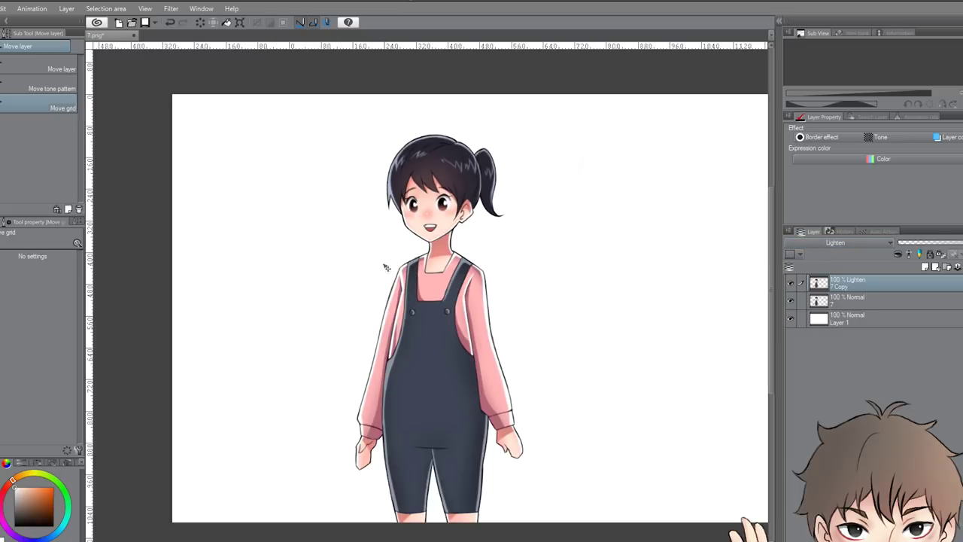
{"action": "scroll", "coordinate": [459, 236], "scroll_direction": "up", "scroll_amount": 3}
{"action": "scroll", "coordinate": [398, 129], "scroll_direction": "up", "scroll_amount": 1}
- Set the blurred copy's opacity to 65 percent and toggle its visibility to compare the result
{"action": "left_click", "coordinate": [957, 244]}
{"action": "scroll", "coordinate": [483, 203], "scroll_direction": "down", "scroll_amount": 3}
{"action": "scroll", "coordinate": [380, 151], "scroll_direction": "up", "scroll_amount": 1}
{"action": "left_click", "coordinate": [791, 286]}
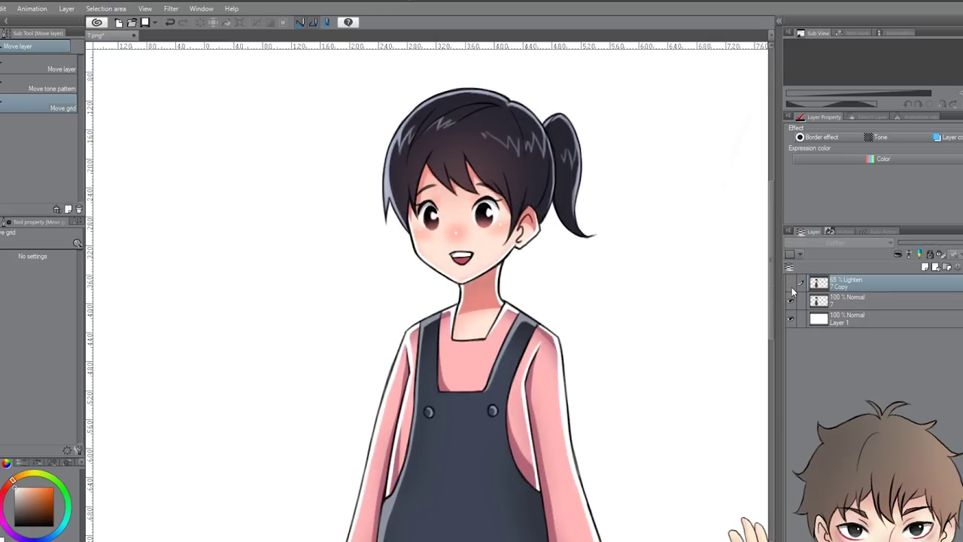
{"action": "scroll", "coordinate": [533, 140], "scroll_direction": "up", "scroll_amount": 4}
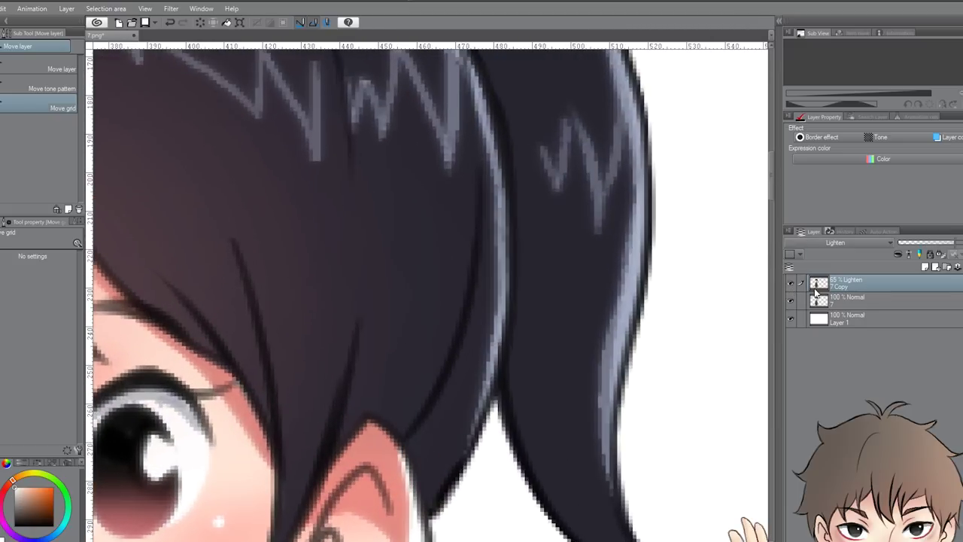
- Set the 65 percent blurred copy back to the Darken blending mode and check the softened character
{"action": "left_click", "coordinate": [791, 282]}
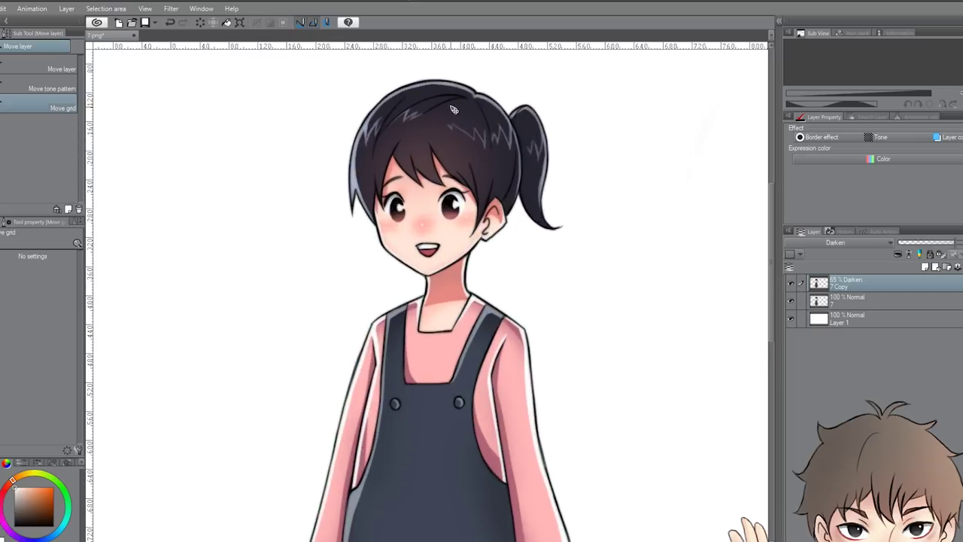
{"action": "scroll", "coordinate": [450, 105], "scroll_direction": "up", "scroll_amount": 2}
{"action": "scroll", "coordinate": [401, 99], "scroll_direction": "up", "scroll_amount": 2}
{"action": "scroll", "coordinate": [401, 99], "scroll_direction": "down", "scroll_amount": 3}
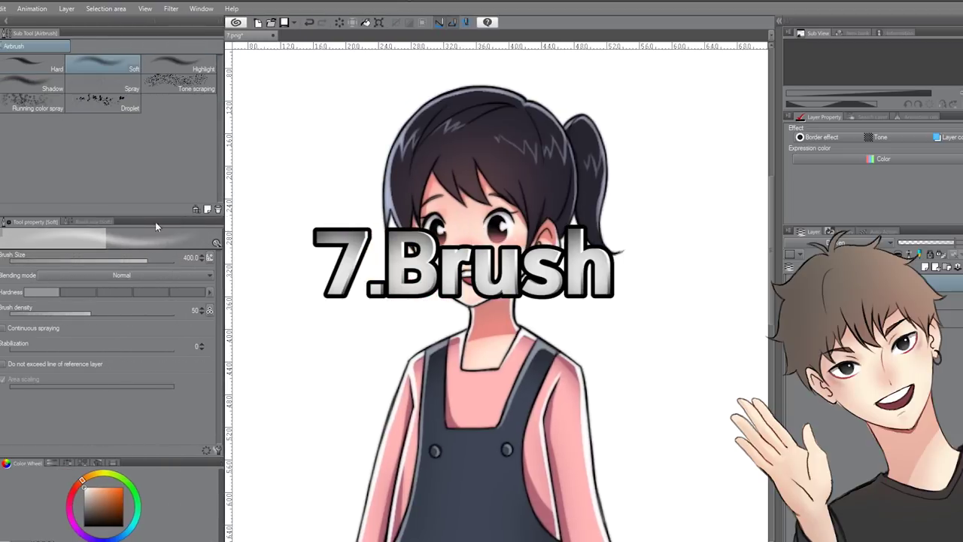
- Switch to the Watercolor brush group, enlarge its brush list and select the Flat Smooth brush
{"action": "key", "text": "b"}
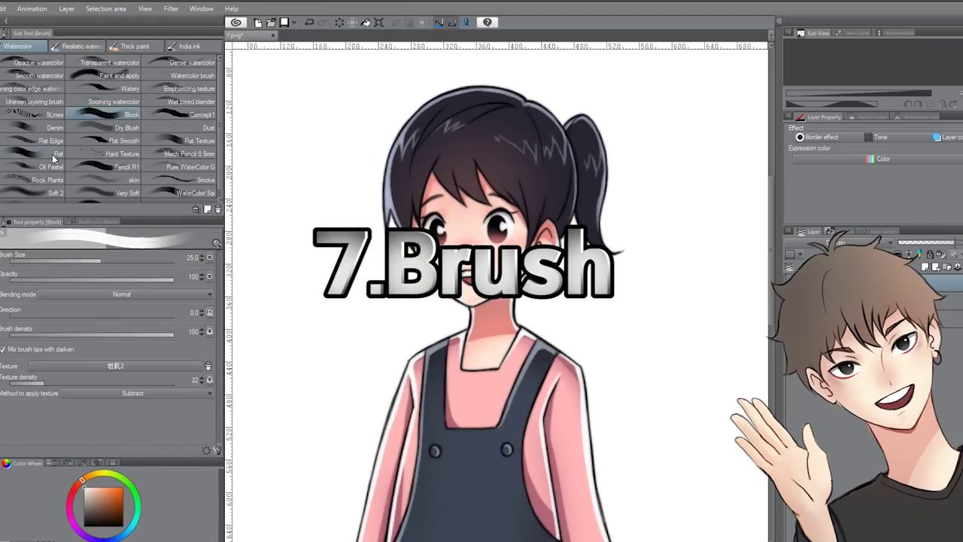
{"action": "left_click_drag", "start_coordinate": [179, 217], "coordinate": [142, 310]}
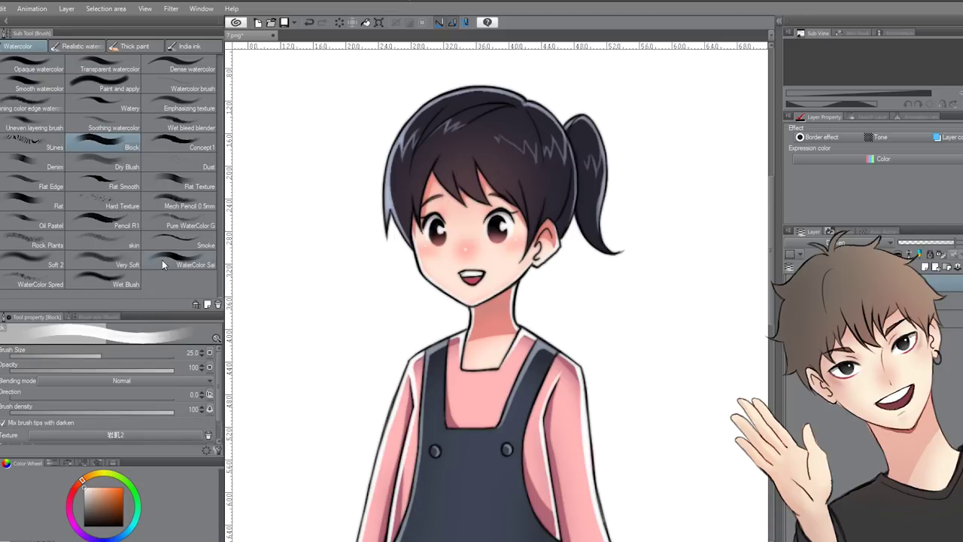
{"action": "left_click", "coordinate": [100, 184]}
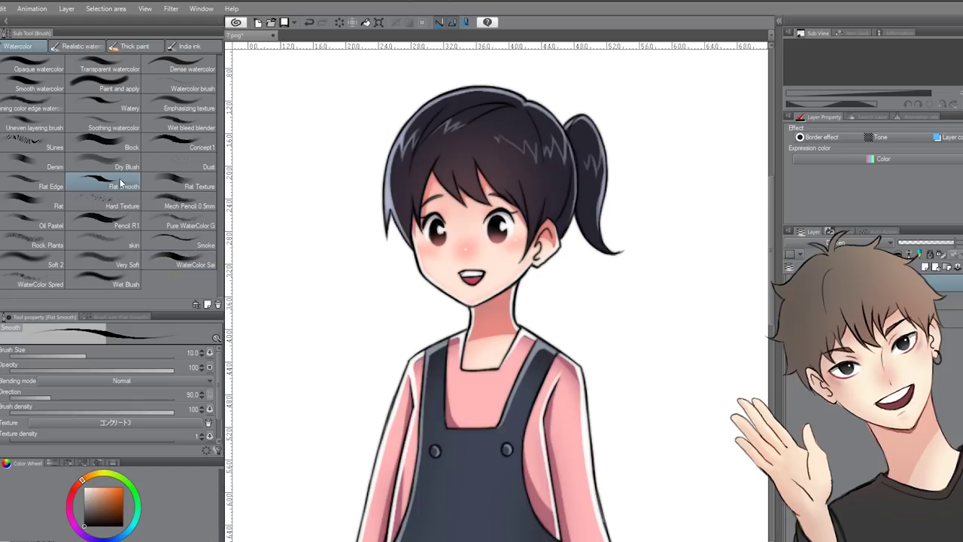
- Draw several test strokes on the empty canvas beside the girl with the Flat Smooth brush at size 10
{"action": "mouse_move", "coordinate": [289, 184]}
{"action": "left_mouse_down"}
{"action": "mouse_move", "coordinate": [279, 325]}
{"action": "mouse_move", "coordinate": [292, 356]}
{"action": "left_mouse_up"}
{"action": "mouse_move", "coordinate": [305, 235]}
{"action": "left_mouse_down"}
{"action": "mouse_move", "coordinate": [293, 354]}
{"action": "mouse_move", "coordinate": [315, 318]}
{"action": "left_mouse_up"}
{"action": "mouse_move", "coordinate": [337, 285]}
{"action": "left_mouse_down"}
{"action": "mouse_move", "coordinate": [329, 301]}
{"action": "mouse_move", "coordinate": [346, 342]}
{"action": "mouse_move", "coordinate": [321, 329]}
{"action": "mouse_move", "coordinate": [324, 341]}
{"action": "left_mouse_up"}
{"action": "scroll", "coordinate": [380, 276], "scroll_direction": "up", "scroll_amount": 1}
{"action": "left_click_drag", "start_coordinate": [325, 198], "coordinate": [378, 342]}
{"action": "mouse_move", "coordinate": [348, 307]}
{"action": "left_mouse_down"}
{"action": "mouse_move", "coordinate": [409, 392]}
{"action": "mouse_move", "coordinate": [417, 381]}
{"action": "left_mouse_up"}
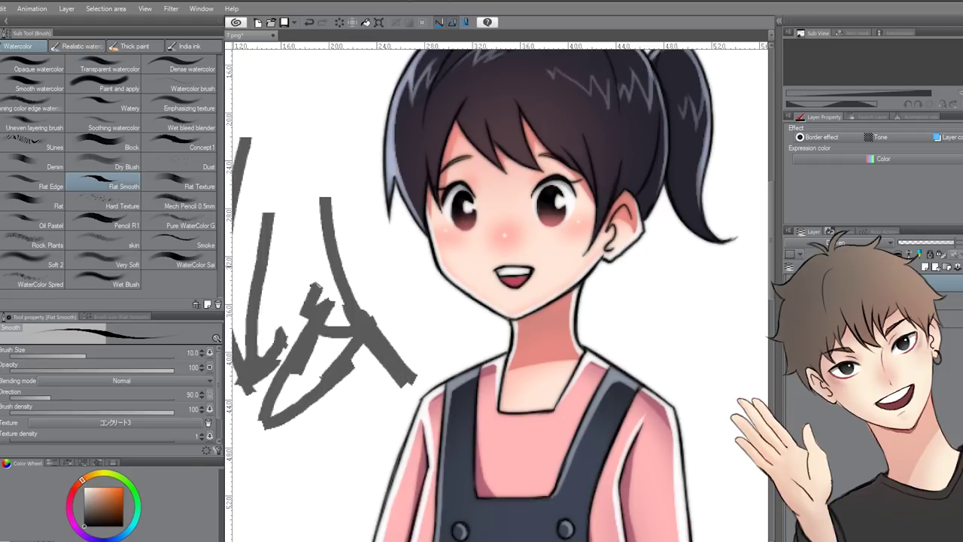
{"action": "scroll", "coordinate": [502, 289], "scroll_direction": "down", "scroll_amount": 3}
{"action": "scroll", "coordinate": [482, 336], "scroll_direction": "up", "scroll_amount": 3}
- Undo all the Flat Smooth test strokes beside the girl
{"action": "key", "text": "ctrl+z"}
{"action": "key", "text": "ctrl+z"}
{"action": "key", "text": "ctrl+z"}
{"action": "key", "text": "ctrl+z"}
{"action": "key", "text": "ctrl+z"}
{"action": "key", "text": "ctrl+z"}
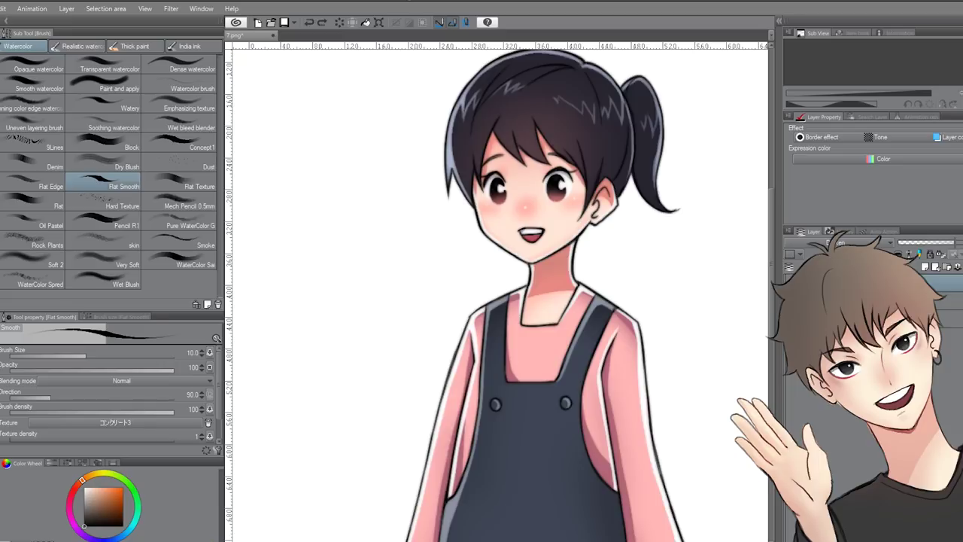
- Paint overlapping grey test strokes beside the girl with the Dense watercolor brush at size 100
{"action": "key", "text": "p"}
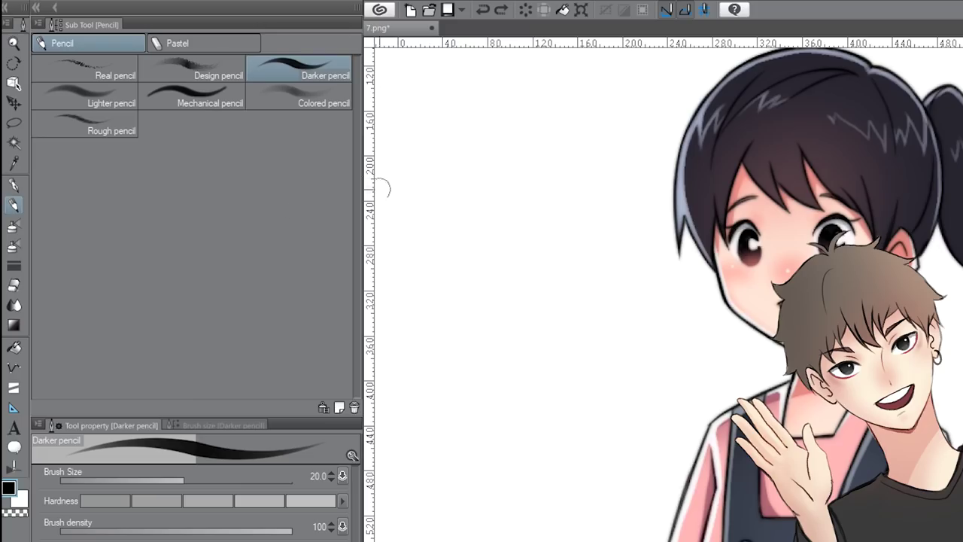
{"action": "left_click", "coordinate": [19, 224]}
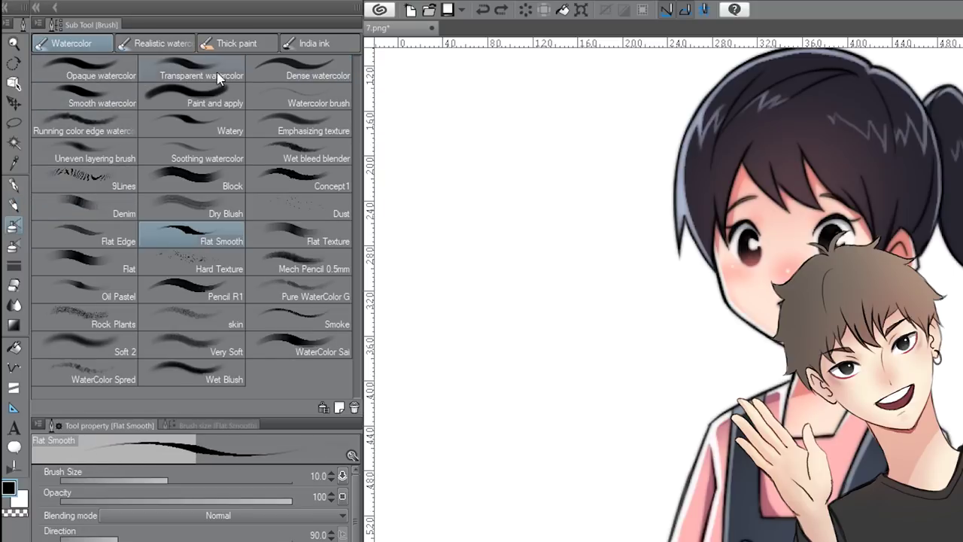
{"action": "left_click", "coordinate": [308, 70]}
{"action": "left_click_drag", "start_coordinate": [445, 144], "coordinate": [486, 331]}
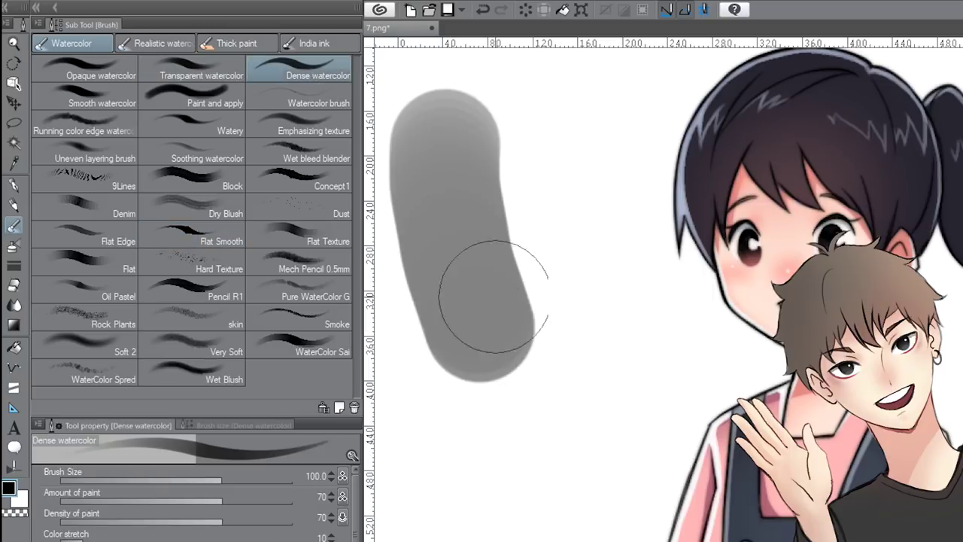
{"action": "left_click_drag", "start_coordinate": [485, 277], "coordinate": [501, 376]}
{"action": "left_click_drag", "start_coordinate": [467, 249], "coordinate": [489, 372]}
{"action": "mouse_move", "coordinate": [464, 220]}
{"action": "left_mouse_down"}
{"action": "mouse_move", "coordinate": [489, 344]}
{"action": "mouse_move", "coordinate": [576, 188]}
{"action": "mouse_move", "coordinate": [520, 176]}
{"action": "mouse_move", "coordinate": [495, 279]}
{"action": "mouse_move", "coordinate": [514, 256]}
{"action": "mouse_move", "coordinate": [547, 120]}
{"action": "left_mouse_up"}
{"action": "left_click_drag", "start_coordinate": [525, 163], "coordinate": [525, 194]}
- Sample grey tones from the overlapping strokes with the Eyedropper and paint over them to blend the patch
{"action": "left_click", "coordinate": [534, 258], "text": "alt"}
{"action": "key", "text": "alt"}
{"action": "left_click", "coordinate": [520, 279], "text": "alt"}
{"action": "left_click", "coordinate": [473, 309], "text": "alt"}
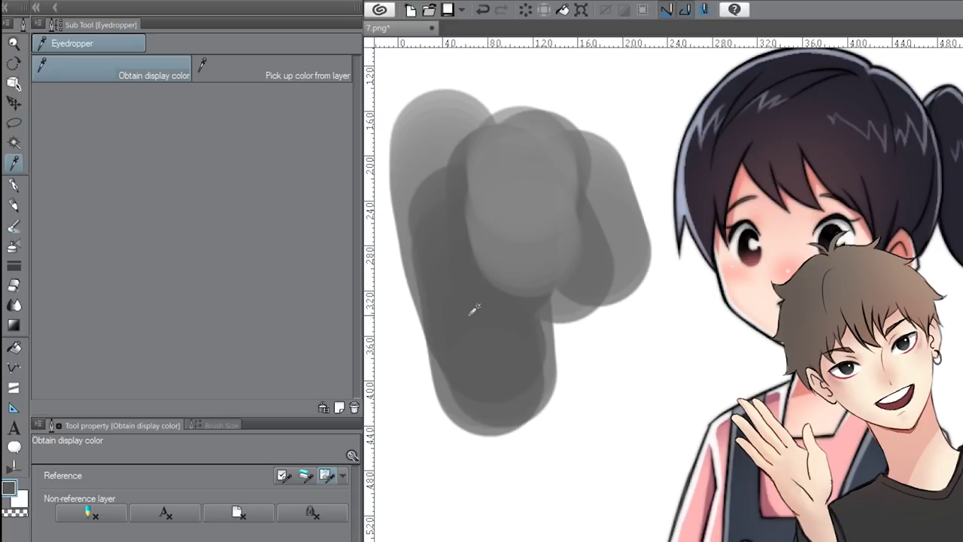
{"action": "left_click_drag", "start_coordinate": [538, 244], "coordinate": [613, 254]}
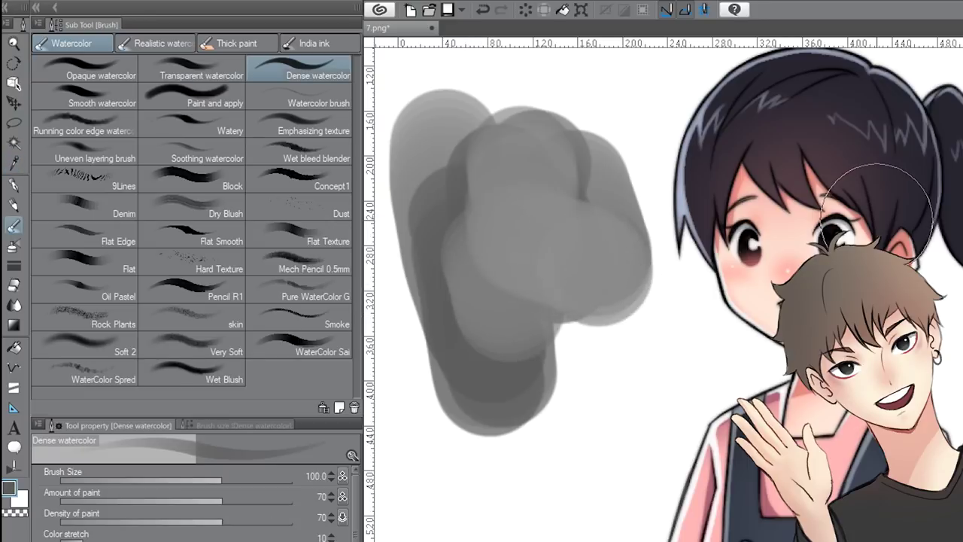
{"action": "scroll", "coordinate": [760, 273], "scroll_direction": "down", "scroll_amount": 3}
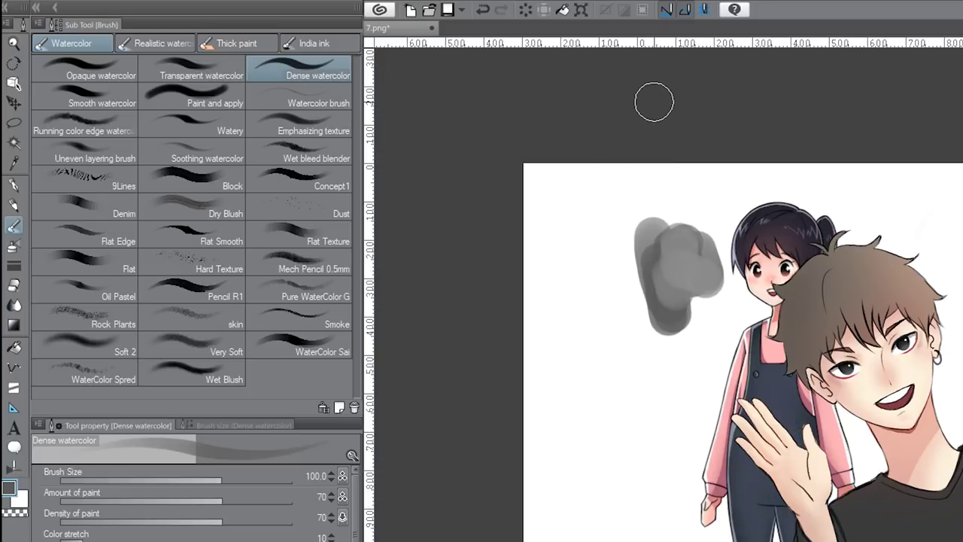
{"action": "scroll", "coordinate": [672, 351], "scroll_direction": "up", "scroll_amount": 2}
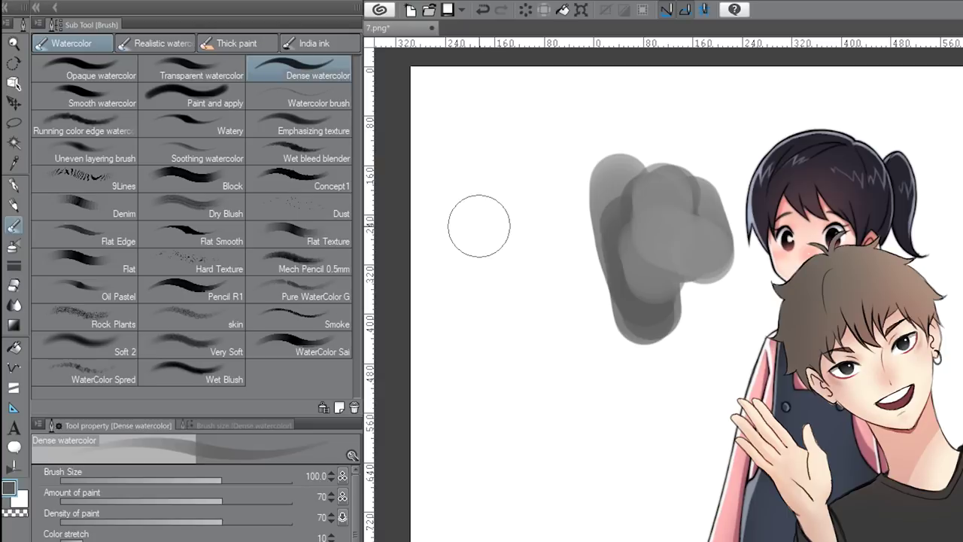
- Draw two long test strokes around the grey patch with the G-pen at size 70
{"action": "left_click", "coordinate": [15, 185]}
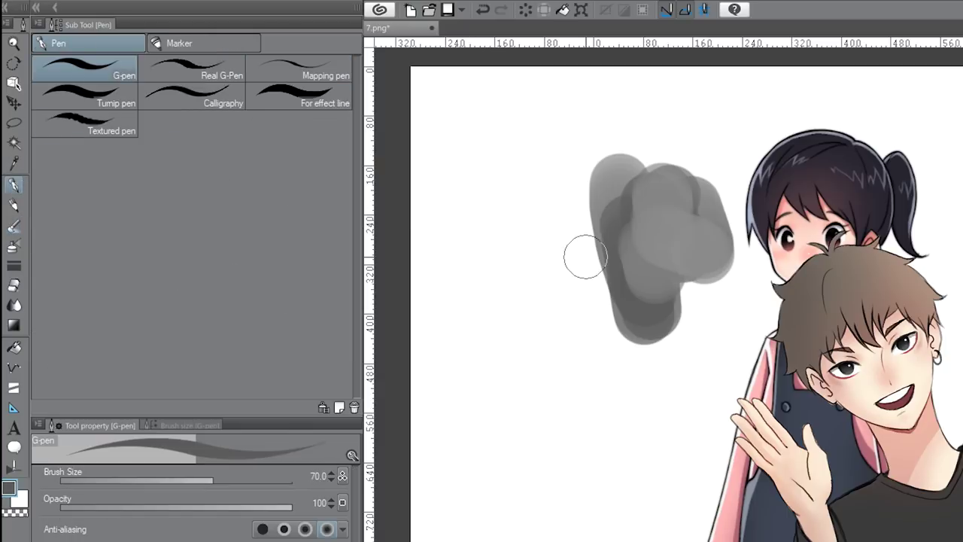
{"action": "scroll", "coordinate": [783, 267], "scroll_direction": "up", "scroll_amount": 2}
{"action": "left_click_drag", "start_coordinate": [430, 186], "coordinate": [490, 459]}
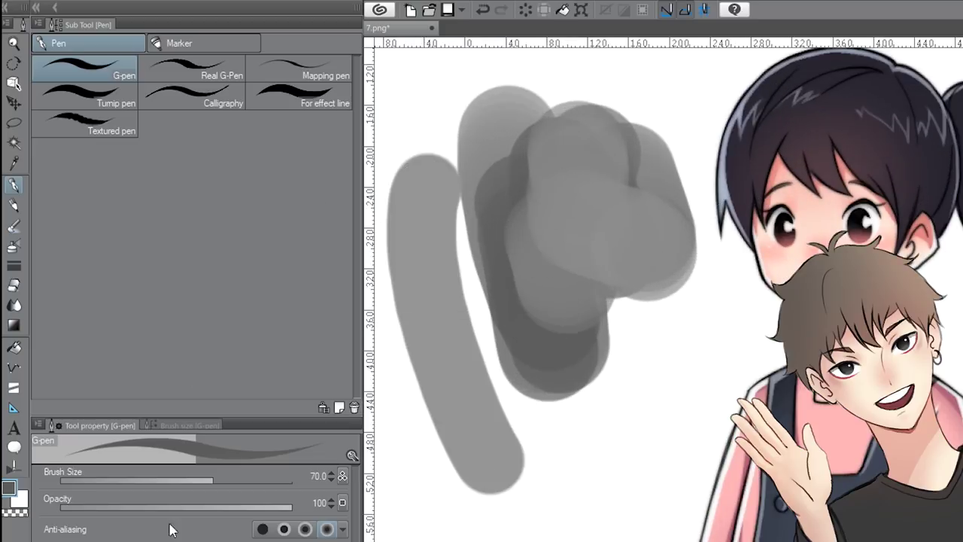
{"action": "left_click_drag", "start_coordinate": [624, 256], "coordinate": [611, 536]}
{"action": "scroll", "coordinate": [570, 218], "scroll_direction": "down", "scroll_amount": 2}
{"action": "scroll", "coordinate": [481, 395], "scroll_direction": "down", "scroll_amount": 2}
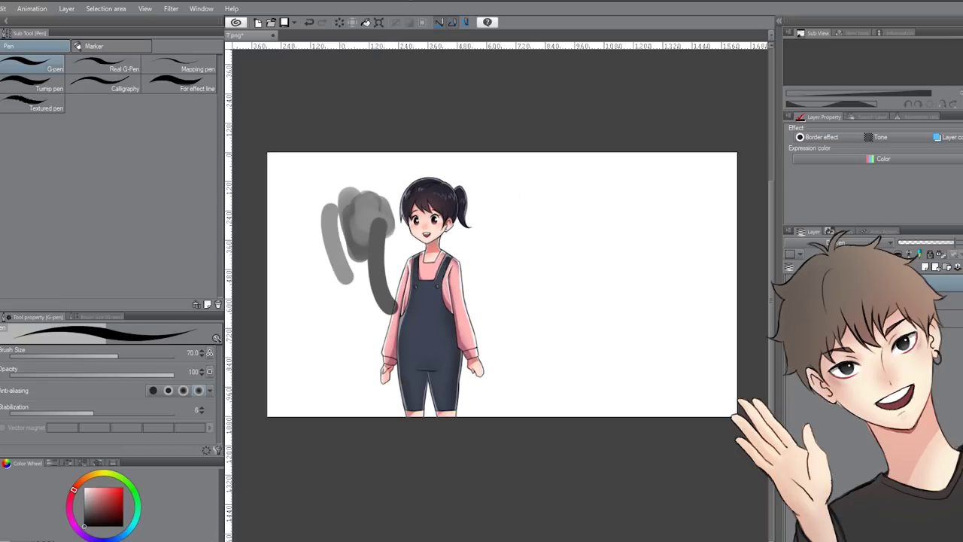
- Activate the Move layer tool and narrow the tool panels to widen the canvas area
{"action": "key", "text": "p"}
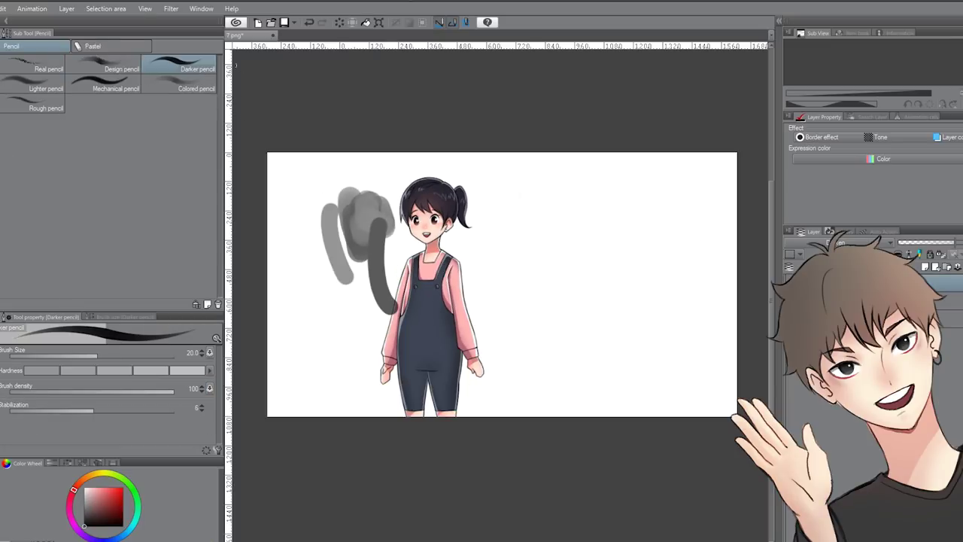
{"action": "key", "text": "k"}
{"action": "left_click_drag", "start_coordinate": [222, 140], "coordinate": [85, 140]}
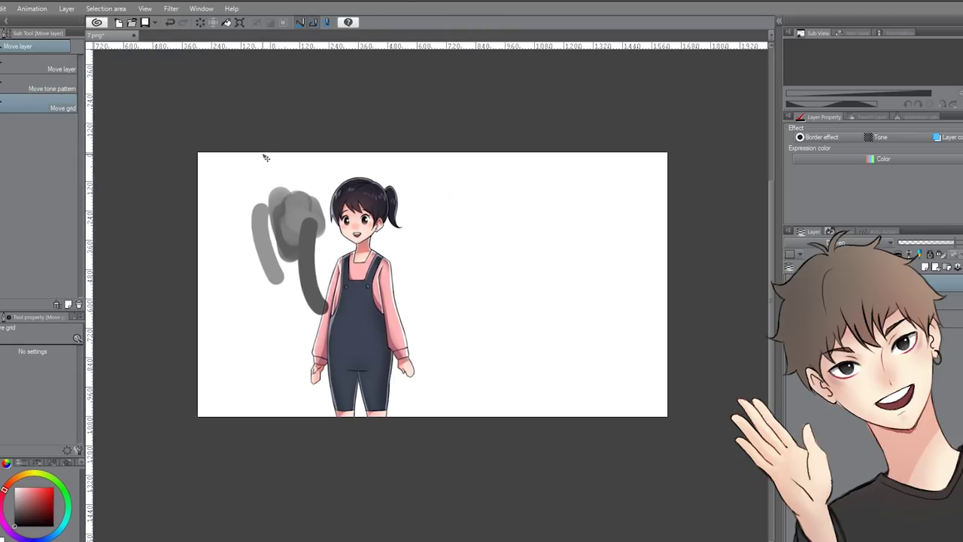
- Undo the grey watercolor and G-pen test strokes beside the girl
{"action": "key", "text": "ctrl+z"}
{"action": "key", "text": "ctrl+z"}
{"action": "key", "text": "ctrl+z"}
{"action": "key", "text": "ctrl+z"}
{"action": "key", "text": "ctrl+z"}
- Hide the rulers around the canvas
{"action": "key", "text": "ctrl+r"}
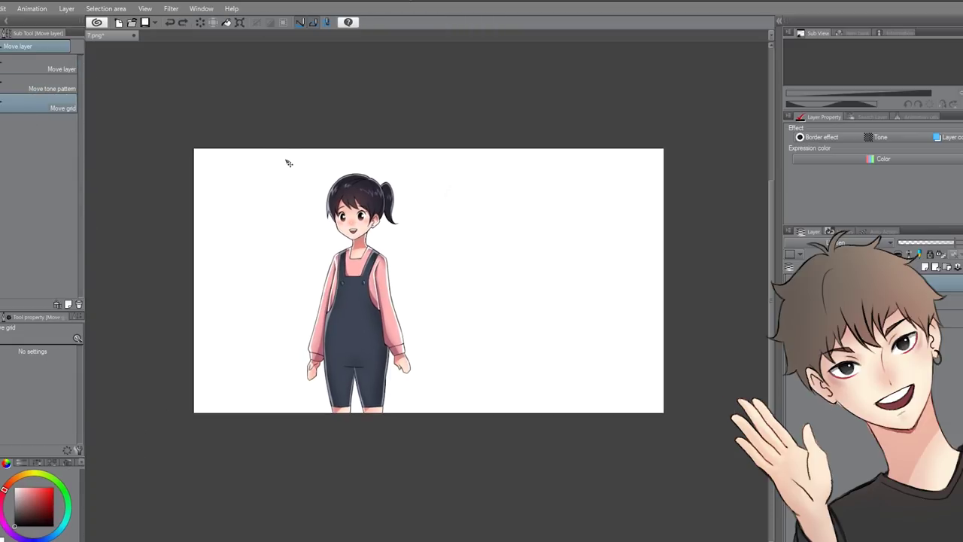
{"action": "scroll", "coordinate": [288, 162], "scroll_direction": "up", "scroll_amount": 2}
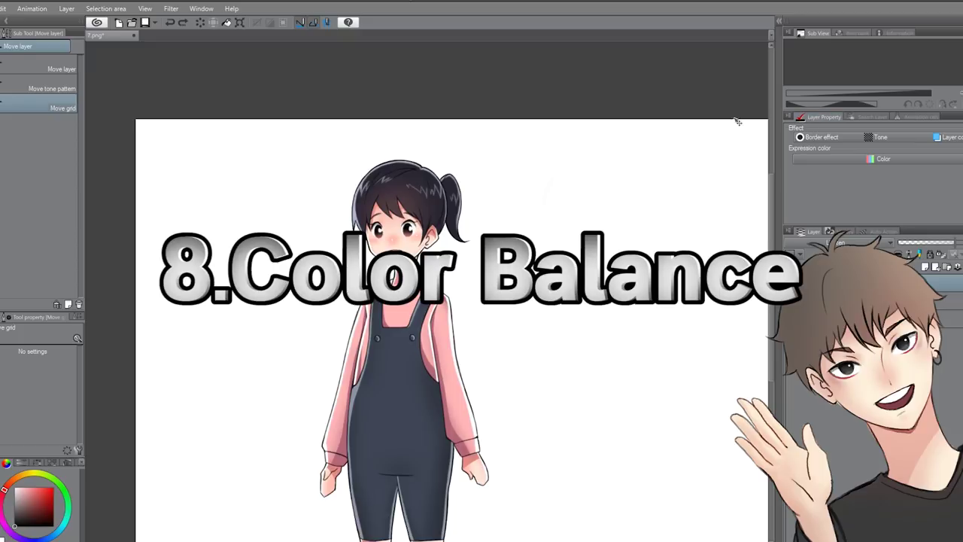
- Open the Color balance tonal correction for the girl's layer, set Cyan–Red to -17 and shift Magenta–Green towards magenta
{"action": "left_click", "coordinate": [4, 8]}
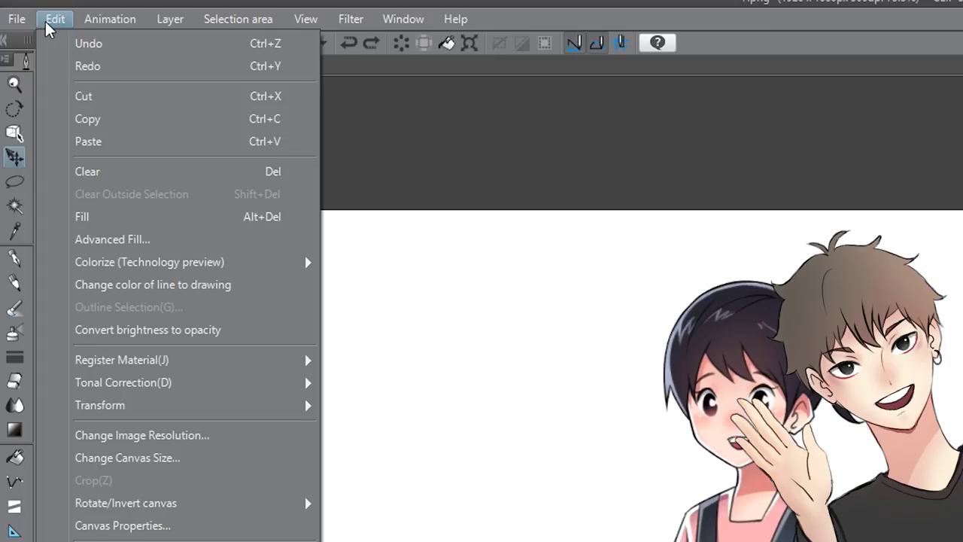
{"action": "mouse_move", "coordinate": [109, 382]}
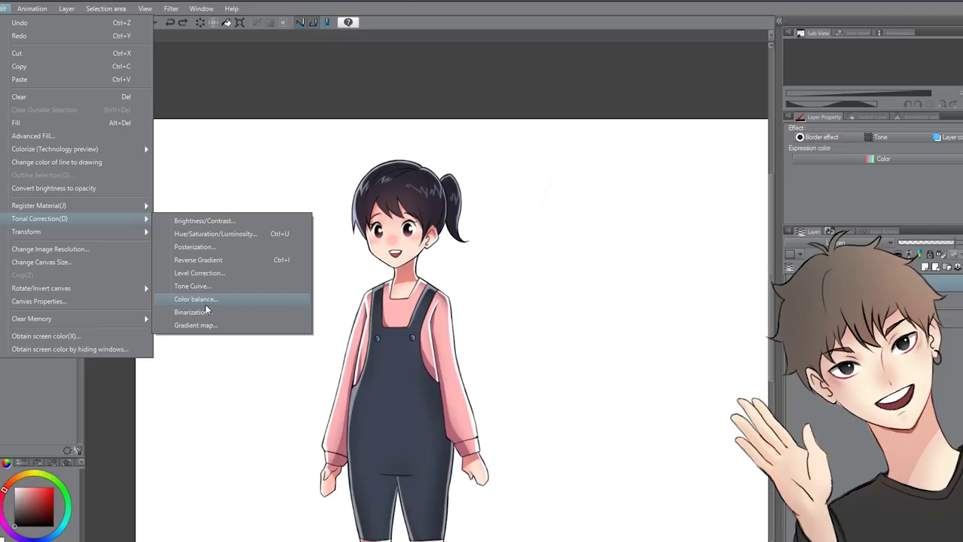
{"action": "left_click", "coordinate": [208, 306]}
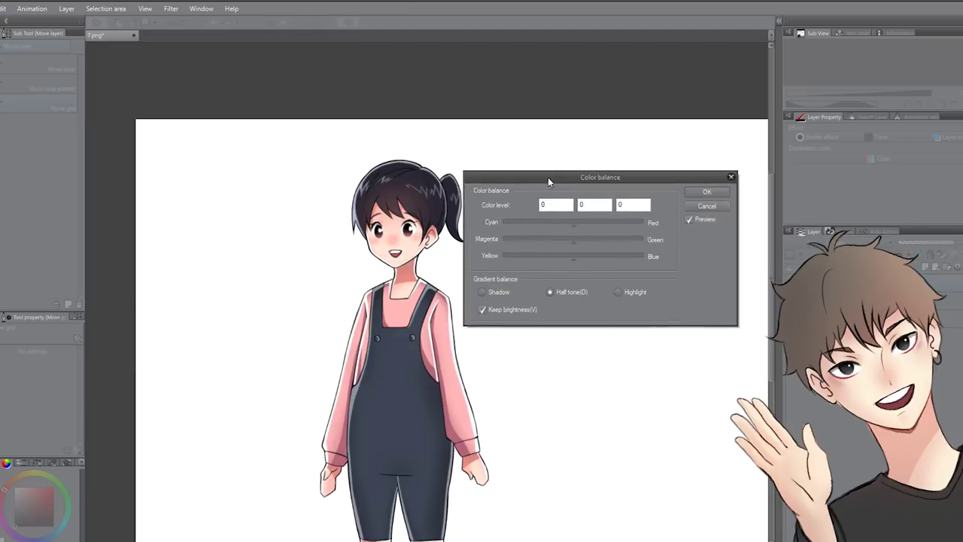
{"action": "left_click_drag", "start_coordinate": [548, 176], "coordinate": [580, 126]}
{"action": "left_click", "coordinate": [599, 171]}
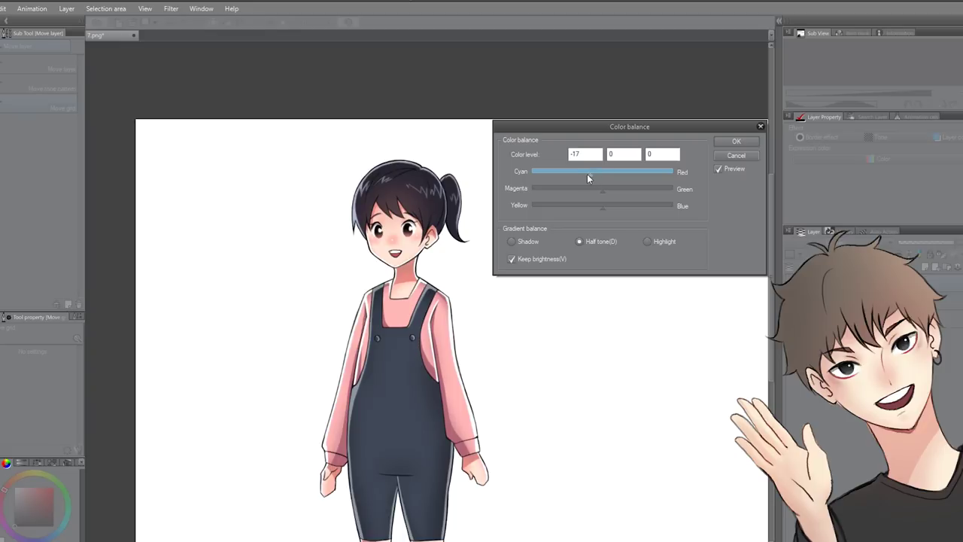
{"action": "left_click", "coordinate": [587, 190]}
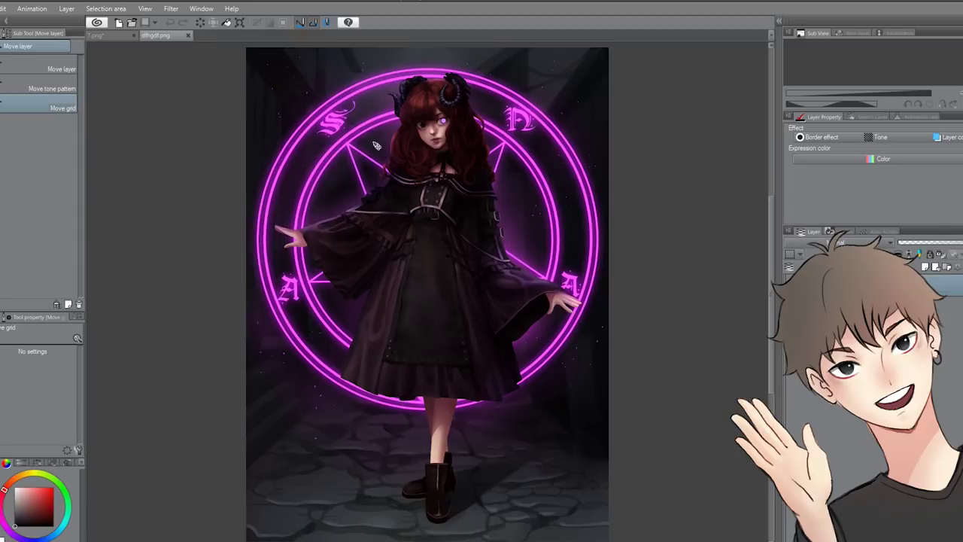
- Open the Color balance tonal correction for the horned-girl illustration, move its dialog clear of the artwork and set Yellow–Blue to 23
{"action": "left_click", "coordinate": [3, 9]}
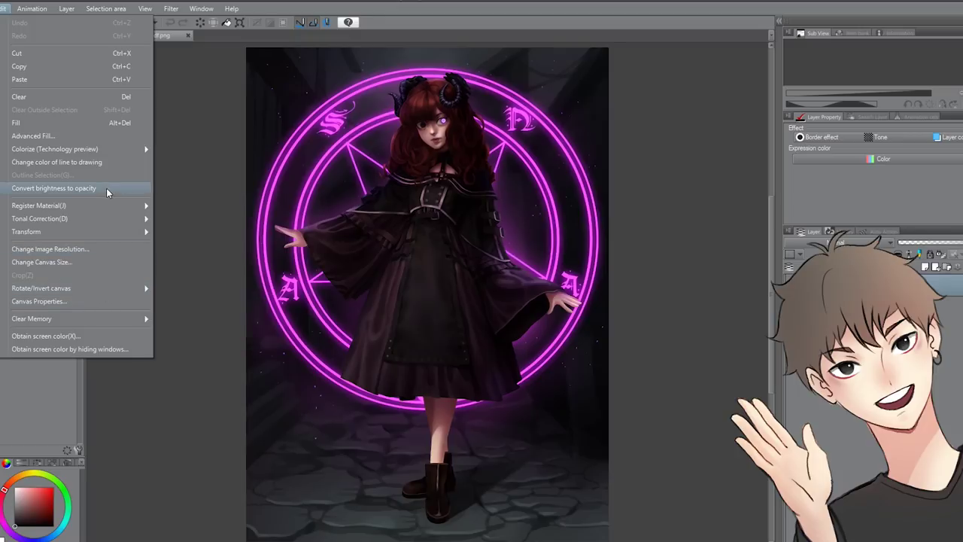
{"action": "mouse_move", "coordinate": [106, 219]}
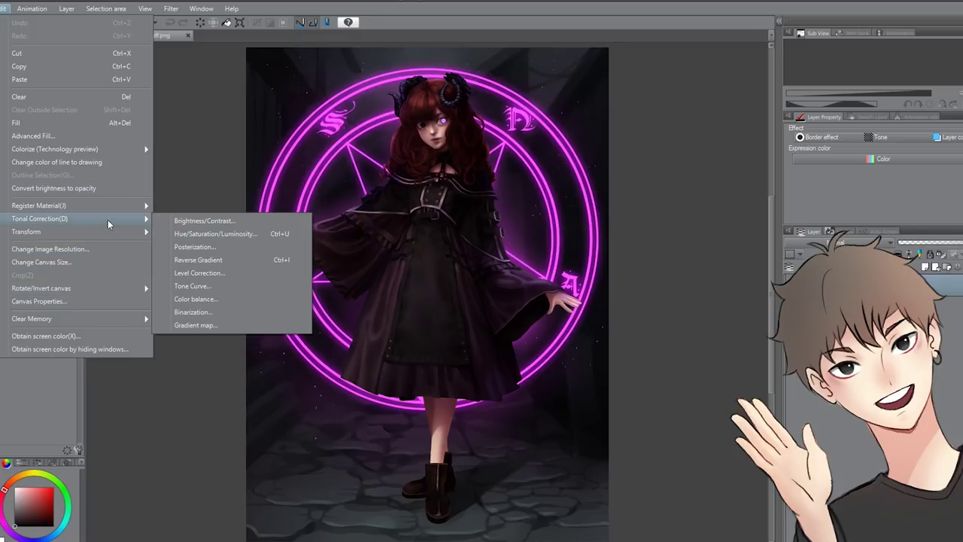
{"action": "left_click", "coordinate": [213, 301]}
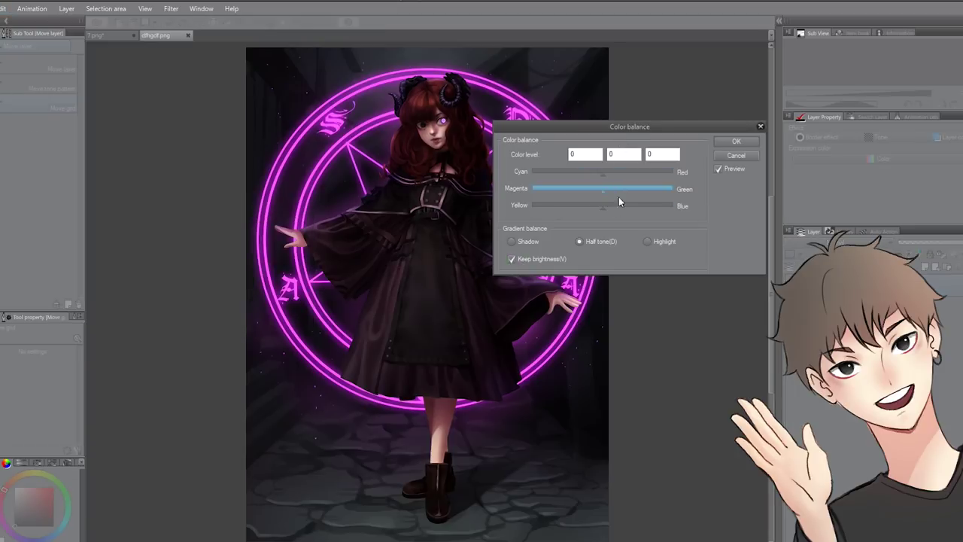
{"action": "left_click_drag", "start_coordinate": [604, 204], "coordinate": [625, 205]}
{"action": "left_click_drag", "start_coordinate": [606, 128], "coordinate": [736, 116]}
{"action": "left_click_drag", "start_coordinate": [735, 194], "coordinate": [750, 196]}
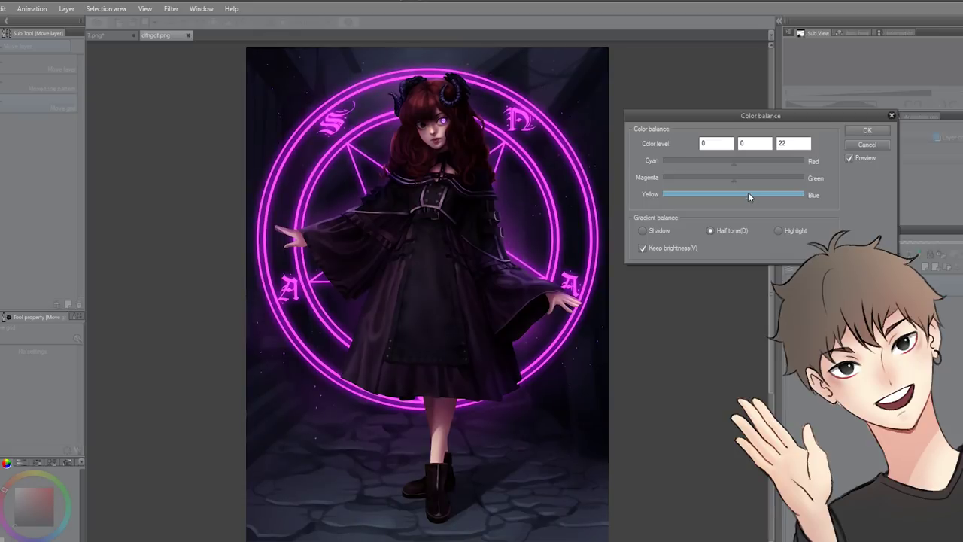
- Set Cyan–Red to -27 in the Color balance and check the shift on the girl's dress and background
{"action": "left_click", "coordinate": [725, 161]}
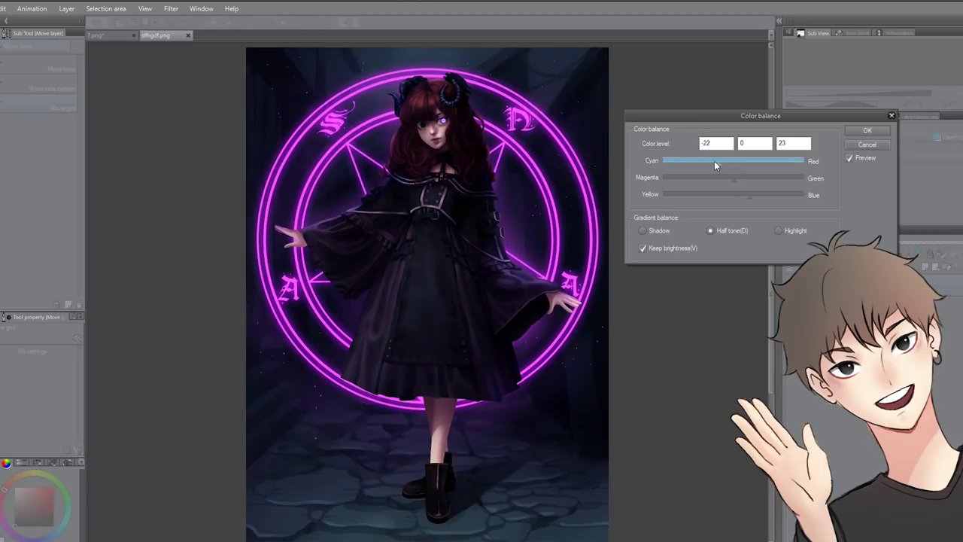
{"action": "scroll", "coordinate": [365, 207], "scroll_direction": "up", "scroll_amount": 4}
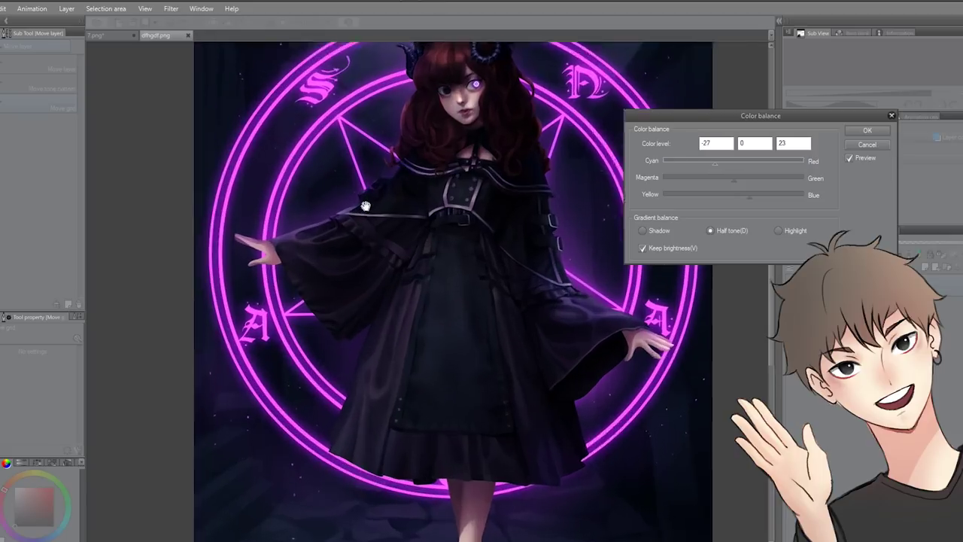
{"action": "scroll", "coordinate": [332, 279], "scroll_direction": "down", "scroll_amount": 5}
{"action": "scroll", "coordinate": [429, 117], "scroll_direction": "up", "scroll_amount": 4}
{"action": "scroll", "coordinate": [430, 116], "scroll_direction": "down", "scroll_amount": 4}
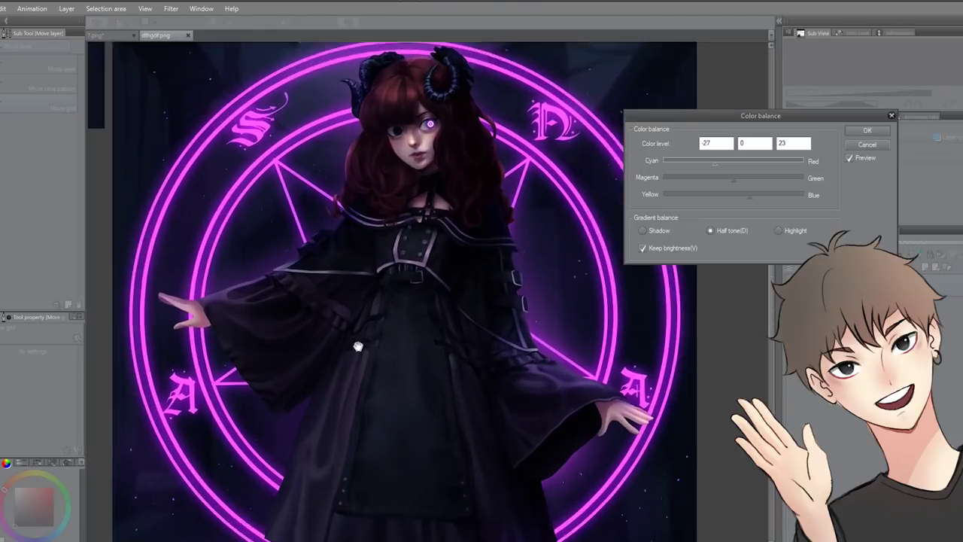
{"action": "scroll", "coordinate": [385, 116], "scroll_direction": "up", "scroll_amount": 3}
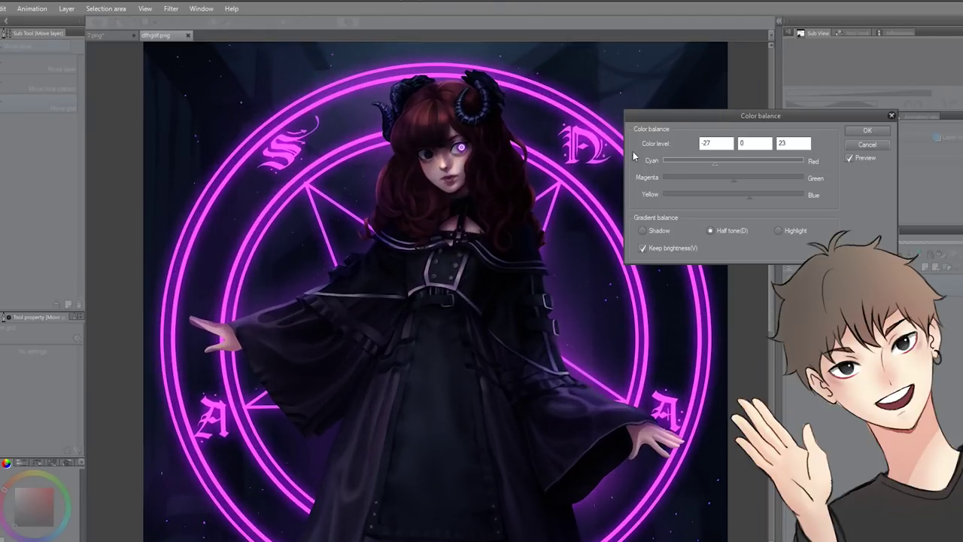
- Set Magenta–Green to 16 and apply the Color balance to the horned-girl illustration
{"action": "left_click", "coordinate": [744, 179]}
{"action": "scroll", "coordinate": [447, 143], "scroll_direction": "down", "scroll_amount": 3}
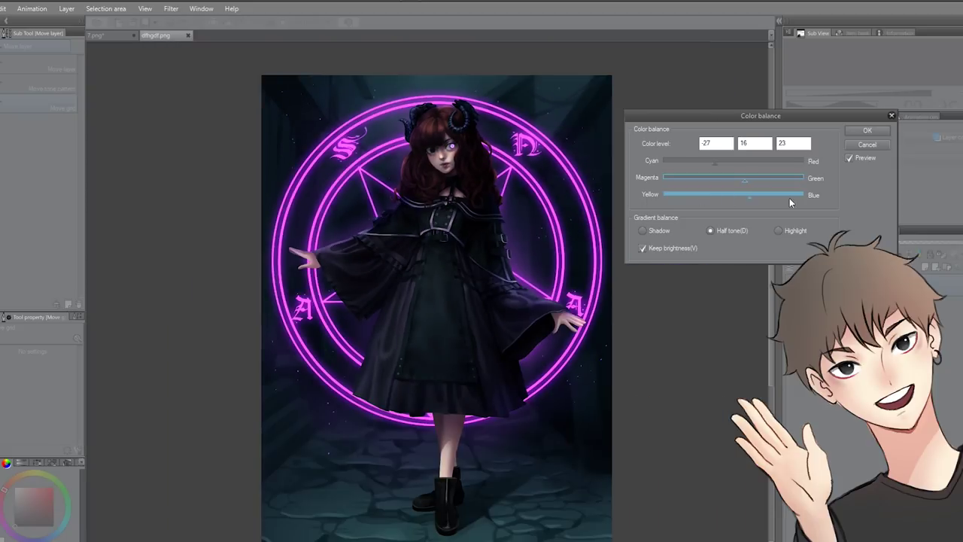
{"action": "scroll", "coordinate": [429, 121], "scroll_direction": "down", "scroll_amount": 1}
{"action": "scroll", "coordinate": [410, 165], "scroll_direction": "up", "scroll_amount": 3}
{"action": "scroll", "coordinate": [423, 181], "scroll_direction": "down", "scroll_amount": 2}
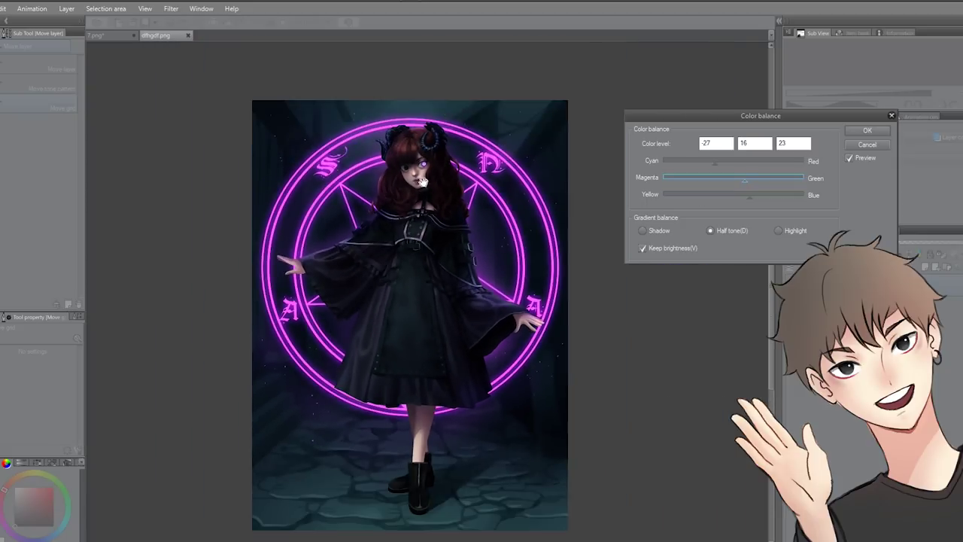
{"action": "left_click", "coordinate": [866, 132]}
{"action": "scroll", "coordinate": [416, 261], "scroll_direction": "up", "scroll_amount": 1}
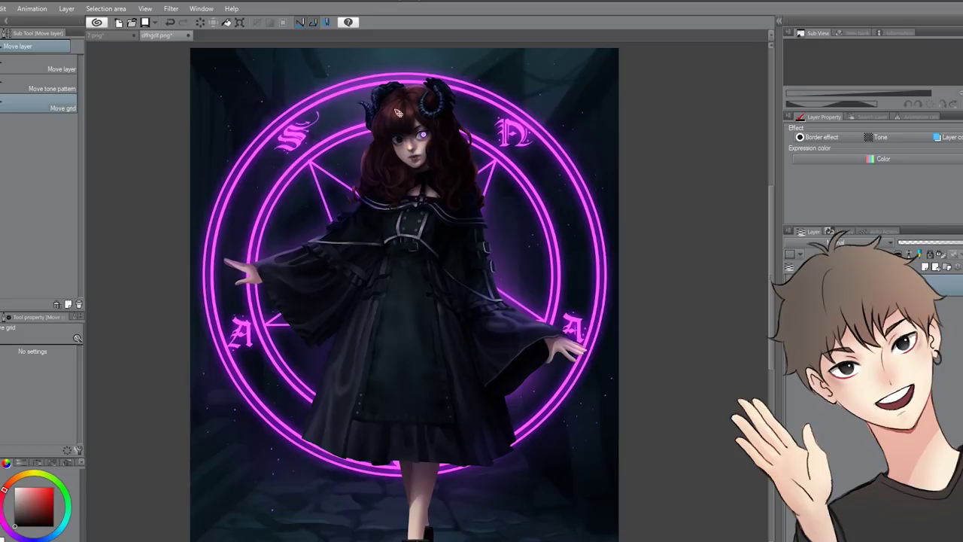
{"action": "scroll", "coordinate": [384, 83], "scroll_direction": "up", "scroll_amount": 3}
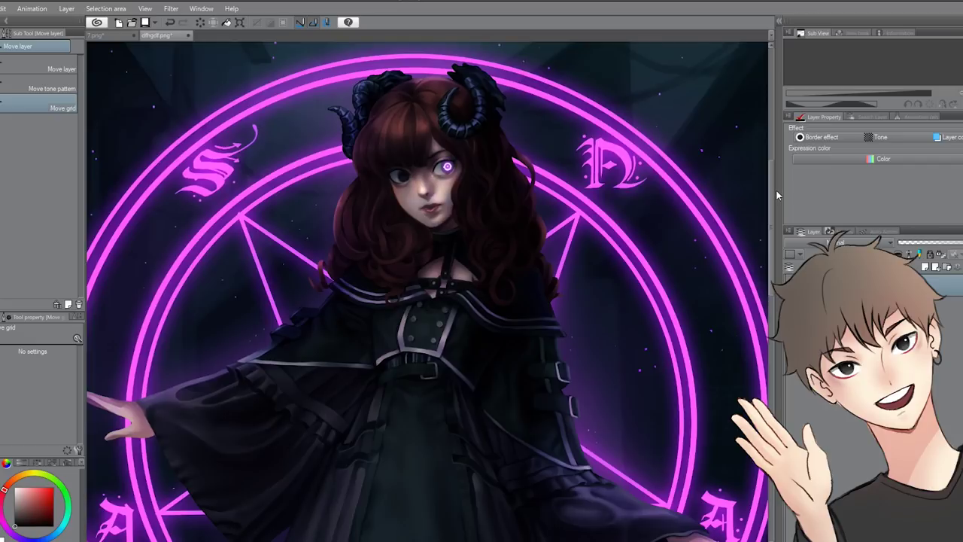
{"action": "left_click", "coordinate": [3, 8]}
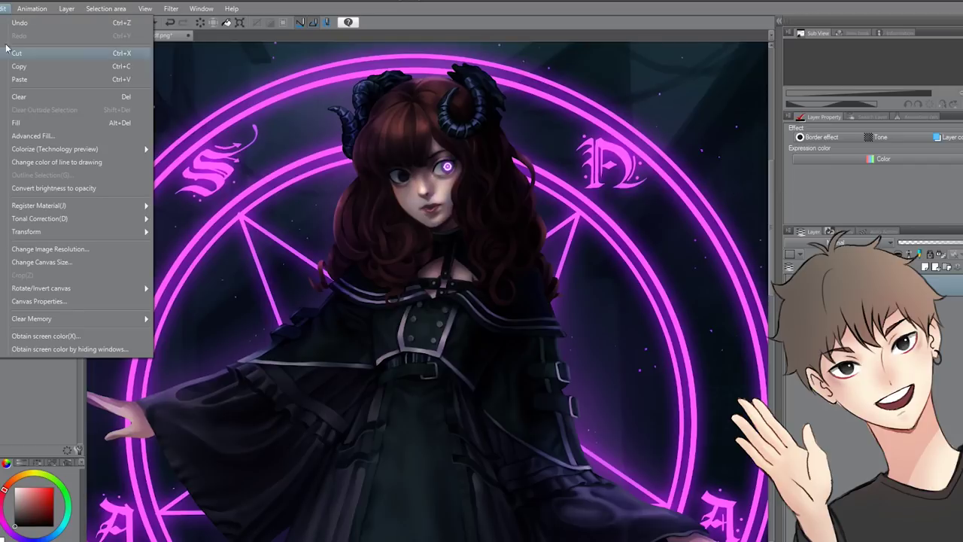
{"action": "left_click", "coordinate": [749, 314]}
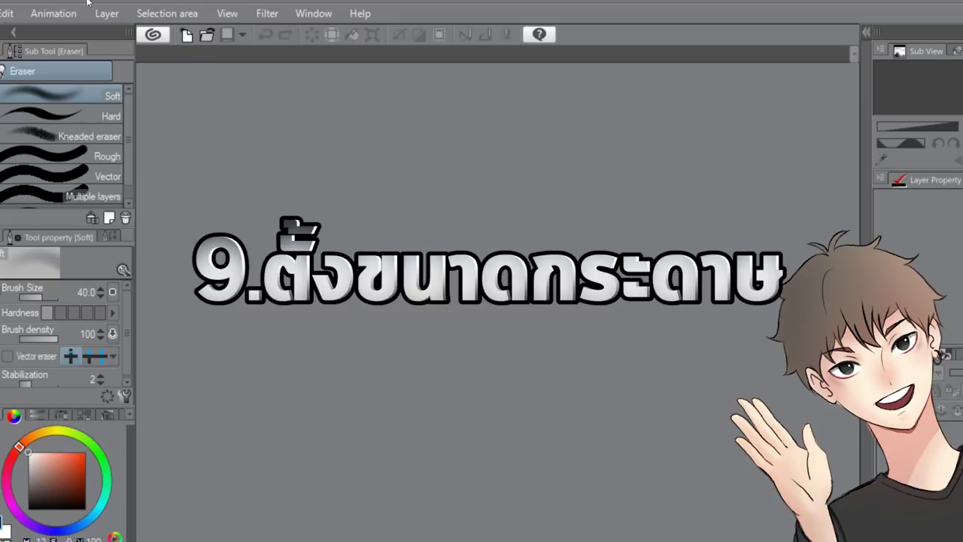
- Open the new canvas settings and set the resolution to 72 dpi
{"action": "left_click", "coordinate": [1, 13]}
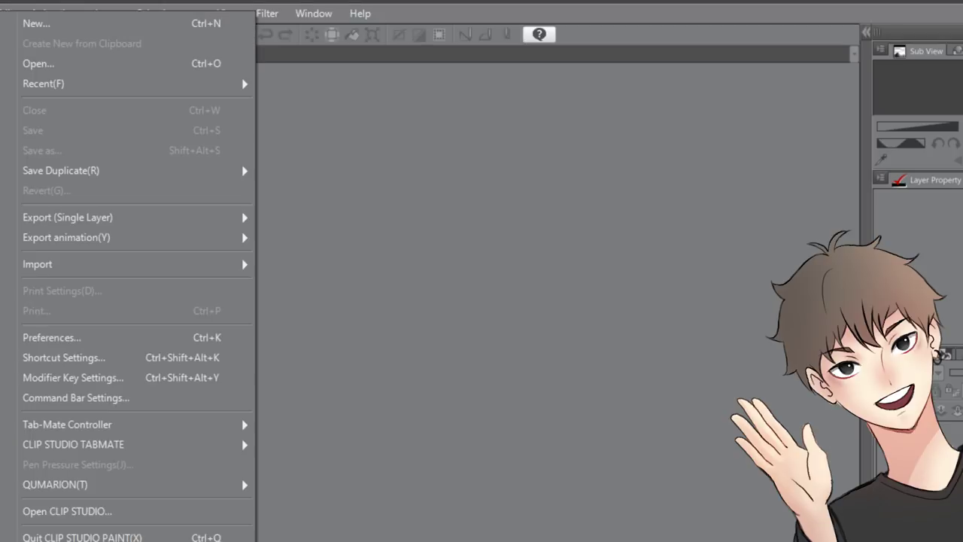
{"action": "left_click", "coordinate": [2, 30]}
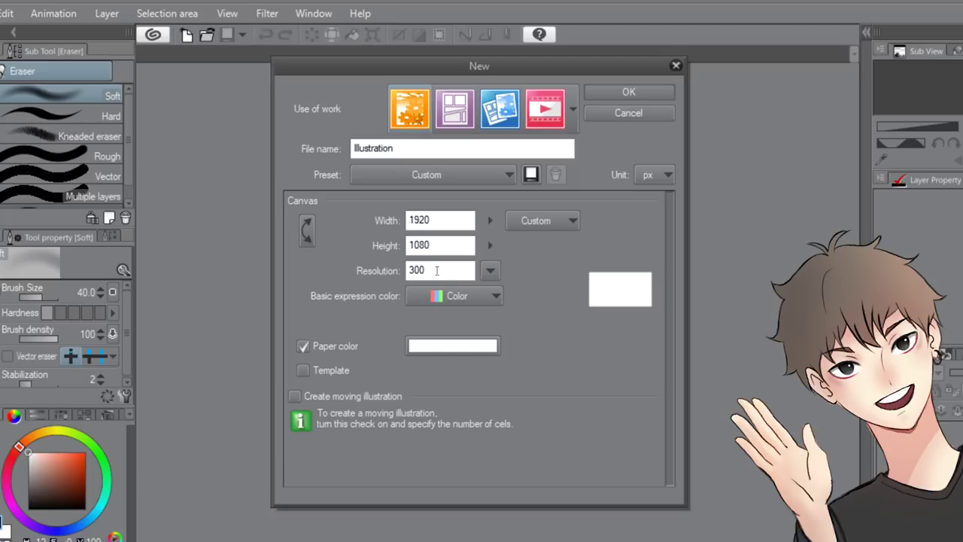
{"action": "left_click", "coordinate": [490, 270]}
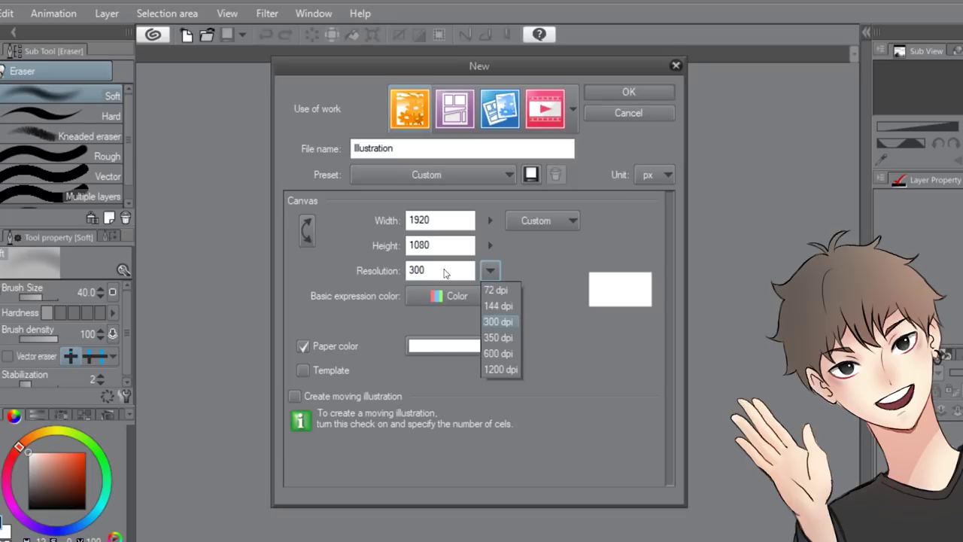
{"action": "left_click", "coordinate": [496, 290]}
{"action": "left_click", "coordinate": [434, 276]}
{"action": "left_click_drag", "start_coordinate": [434, 276], "coordinate": [387, 286]}
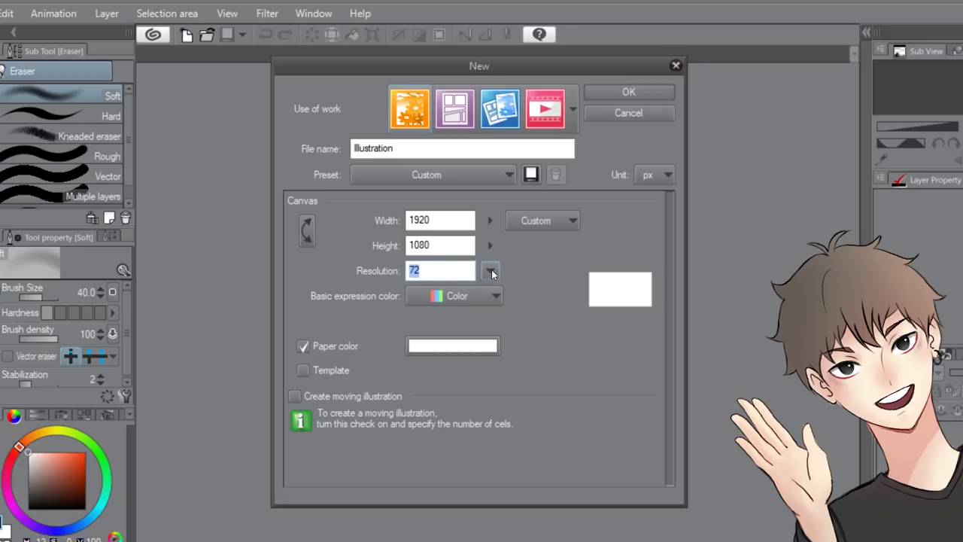
- Switch the new canvas resolution between 300 and 350 dpi, finishing on 300 dpi
{"action": "left_click", "coordinate": [490, 272]}
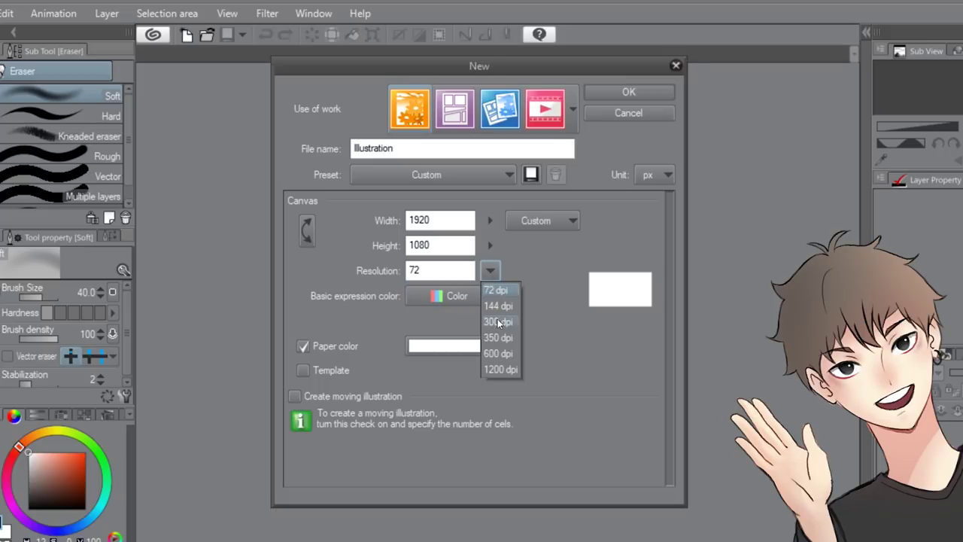
{"action": "left_click", "coordinate": [497, 321]}
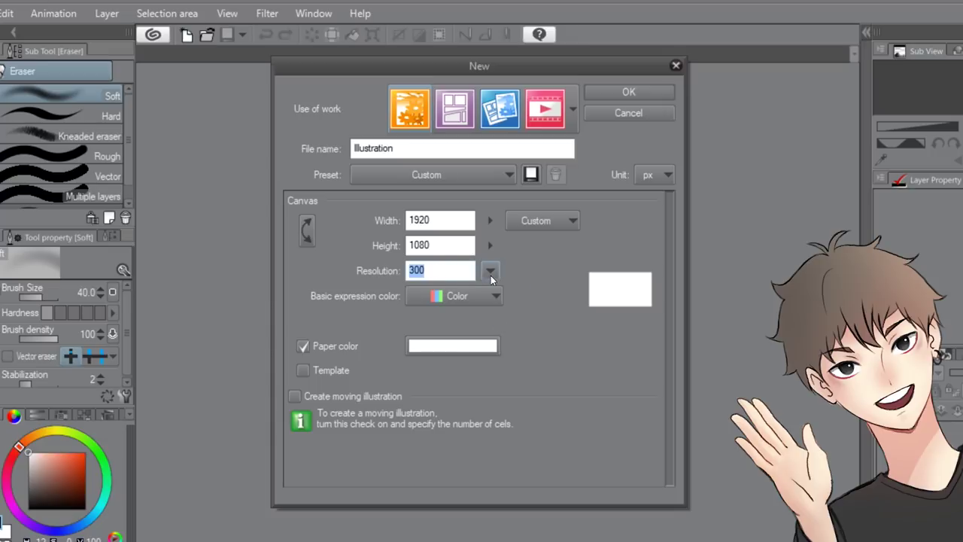
{"action": "left_click", "coordinate": [490, 274]}
{"action": "left_click", "coordinate": [498, 337]}
{"action": "left_click", "coordinate": [489, 274]}
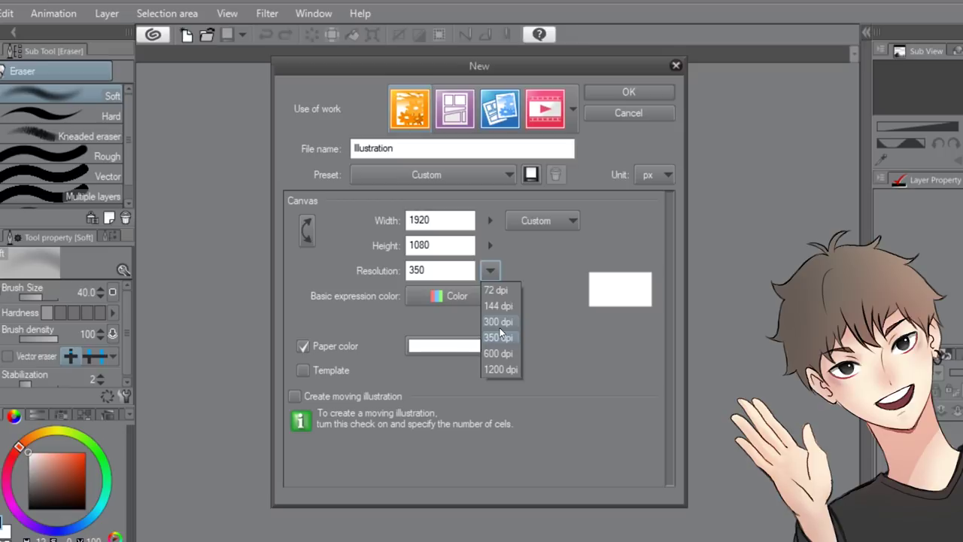
{"action": "left_click", "coordinate": [498, 324]}
{"action": "left_click", "coordinate": [490, 270]}
{"action": "left_click", "coordinate": [498, 337]}
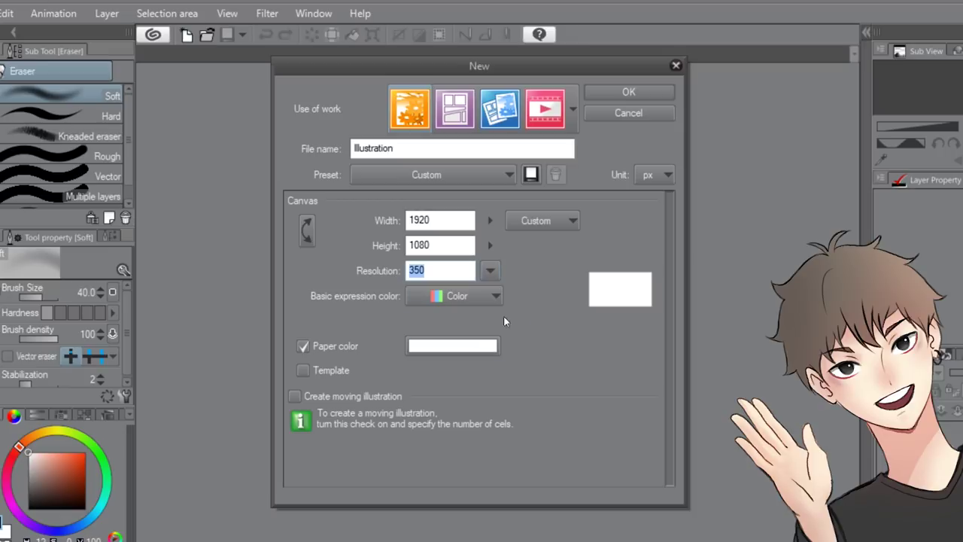
{"action": "left_click", "coordinate": [491, 271]}
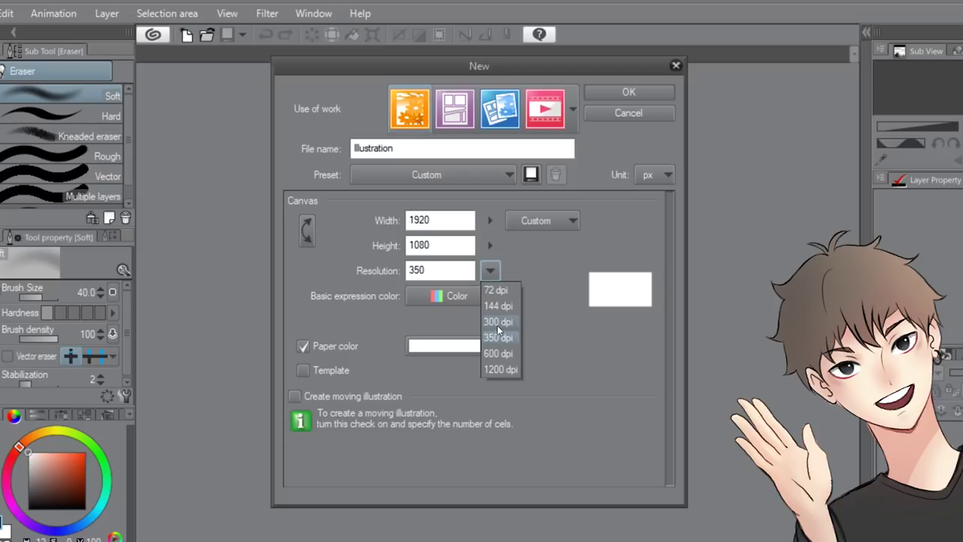
{"action": "left_click", "coordinate": [498, 322]}
- Set the new canvas width to 2000 px and its height to 2500 px
{"action": "double_click", "coordinate": [428, 221]}
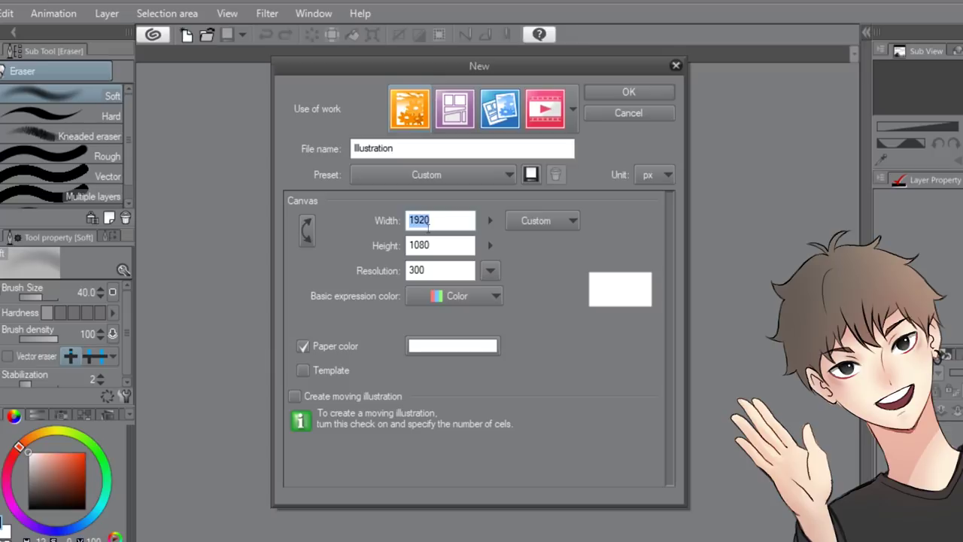
{"action": "type", "text": "2000"}
{"action": "key", "text": "Tab"}
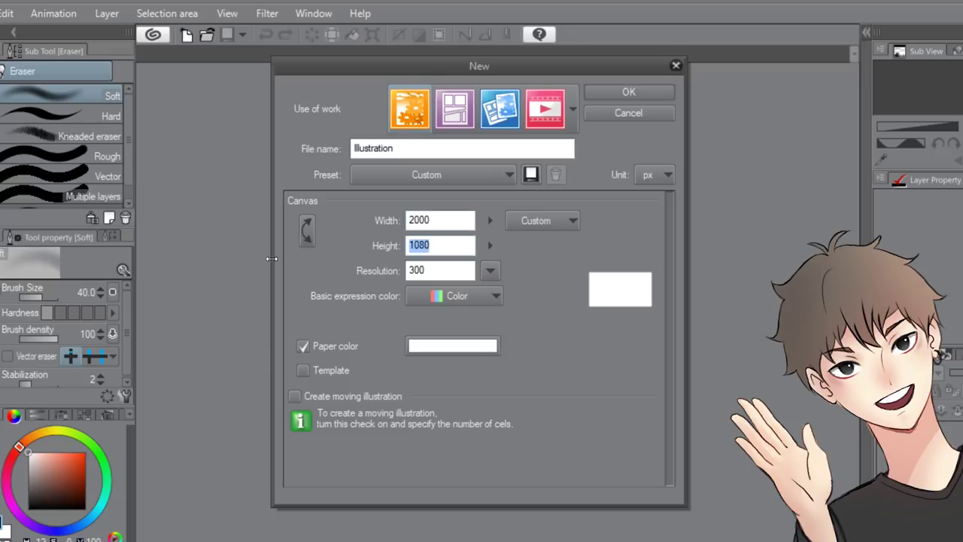
{"action": "type", "text": "255"}
{"action": "left_click", "coordinate": [442, 244]}
{"action": "type", "text": "00"}
{"action": "key", "text": "Tab"}
{"action": "left_click_drag", "start_coordinate": [446, 246], "coordinate": [361, 252]}
{"action": "left_click_drag", "start_coordinate": [443, 269], "coordinate": [372, 269]}
{"action": "left_click", "coordinate": [446, 273]}
- Choose the A4 paper size for the new canvas and highlight its height value
{"action": "left_click", "coordinate": [542, 221]}
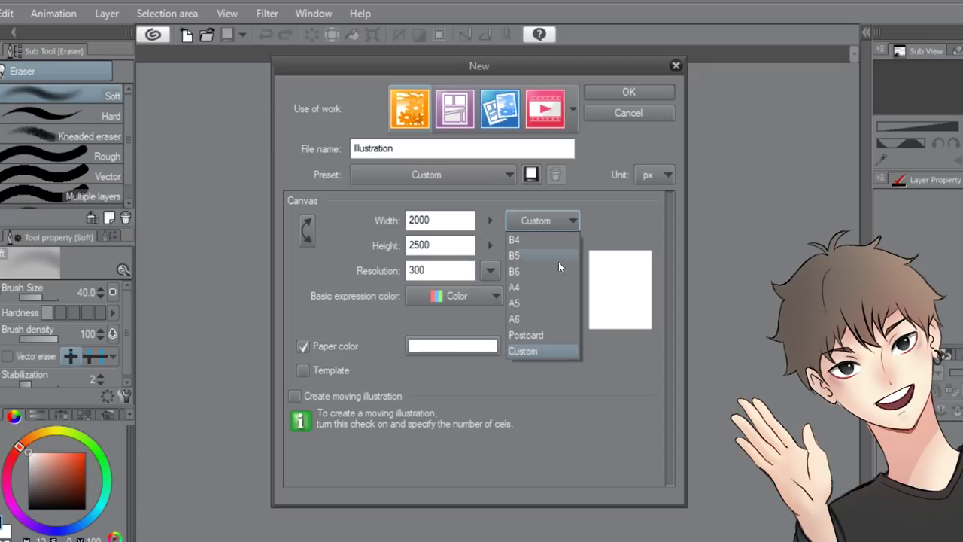
{"action": "left_click", "coordinate": [530, 288]}
{"action": "left_click_drag", "start_coordinate": [445, 246], "coordinate": [370, 216]}
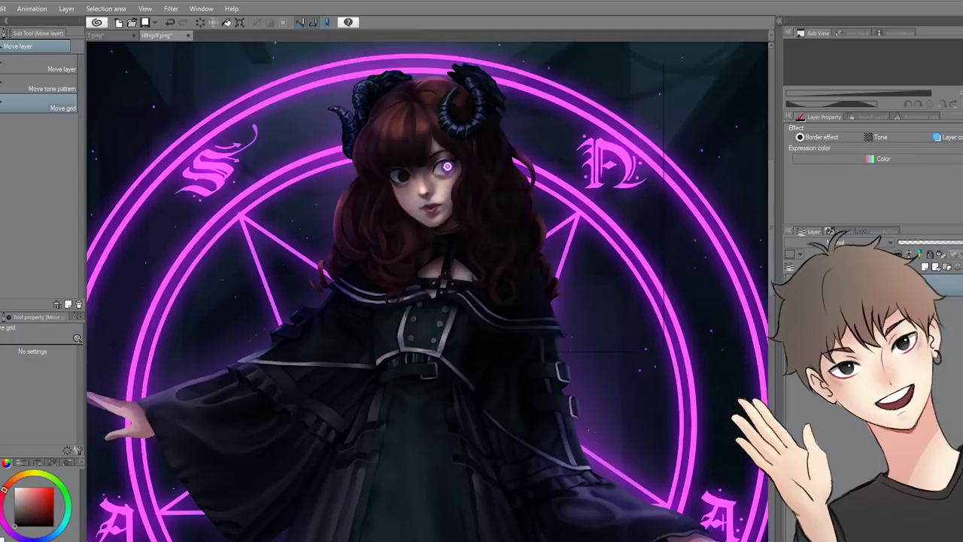
- Create a new illustration canvas 2000 px wide and 2500 px high
{"action": "key", "text": "ctrl+n"}
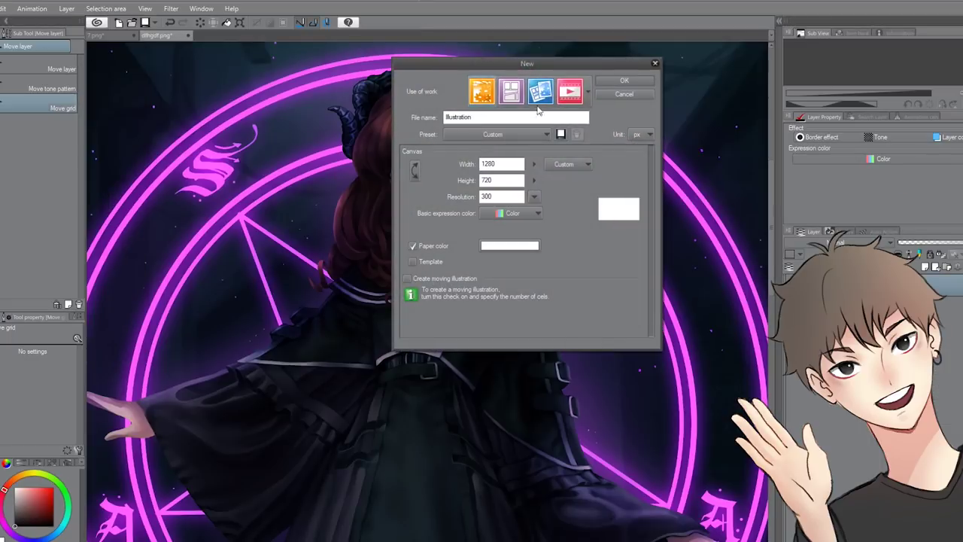
{"action": "double_click", "coordinate": [500, 162]}
{"action": "type", "text": "2000"}
{"action": "key", "text": "Tab"}
{"action": "type", "text": "2500"}
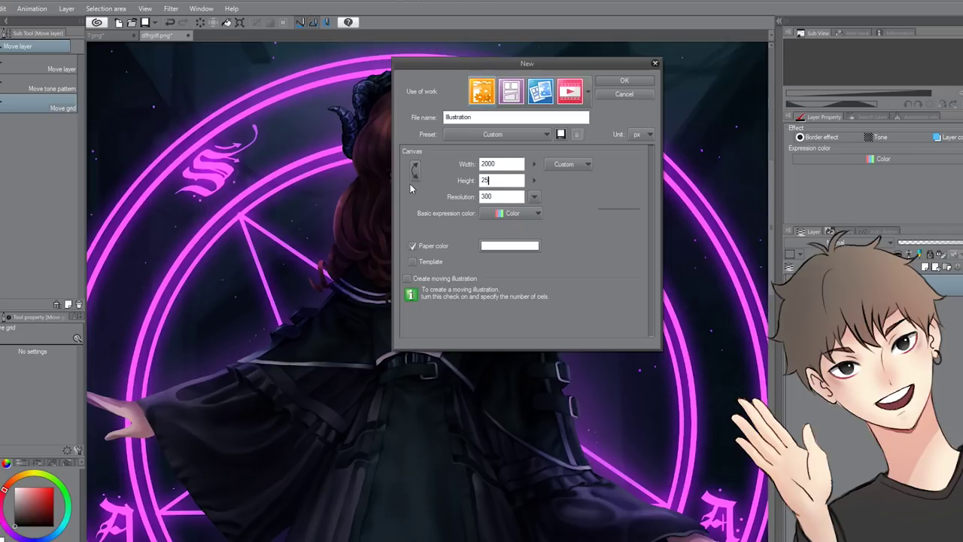
{"action": "left_click", "coordinate": [621, 79]}
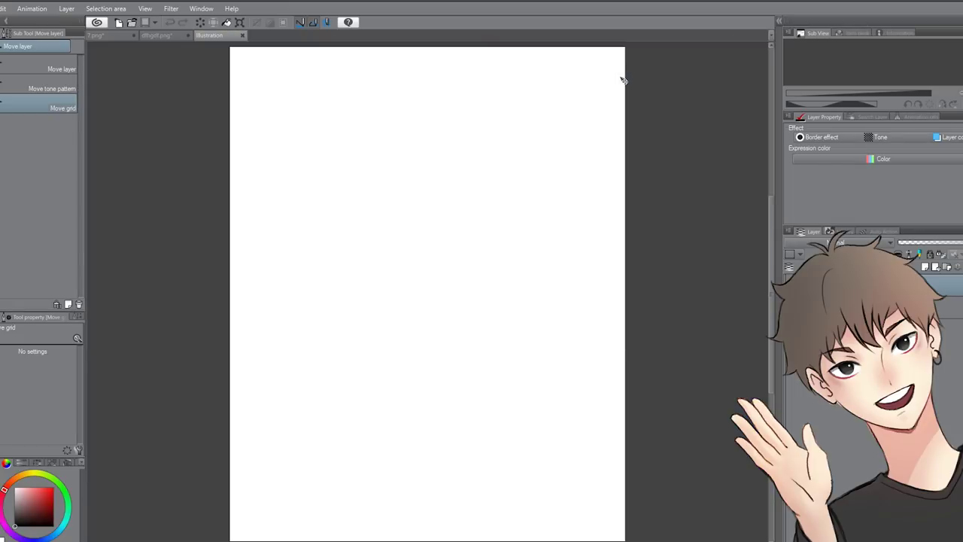
- Expand the Material palette, show the 3D category and widen the palette to browse its items, characters and poses
{"action": "left_click", "coordinate": [780, 21]}
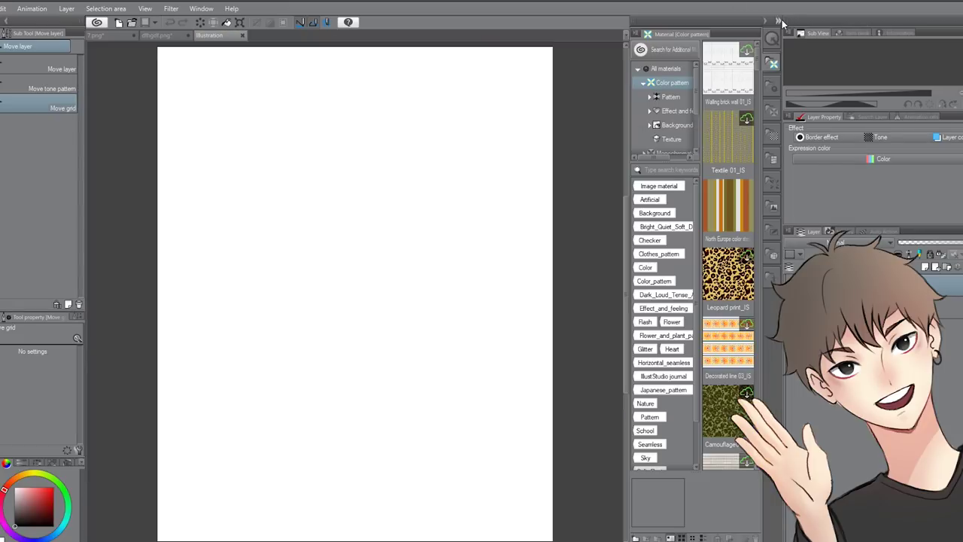
{"action": "scroll", "coordinate": [669, 109], "scroll_direction": "down", "scroll_amount": 2}
{"action": "left_click", "coordinate": [668, 133]}
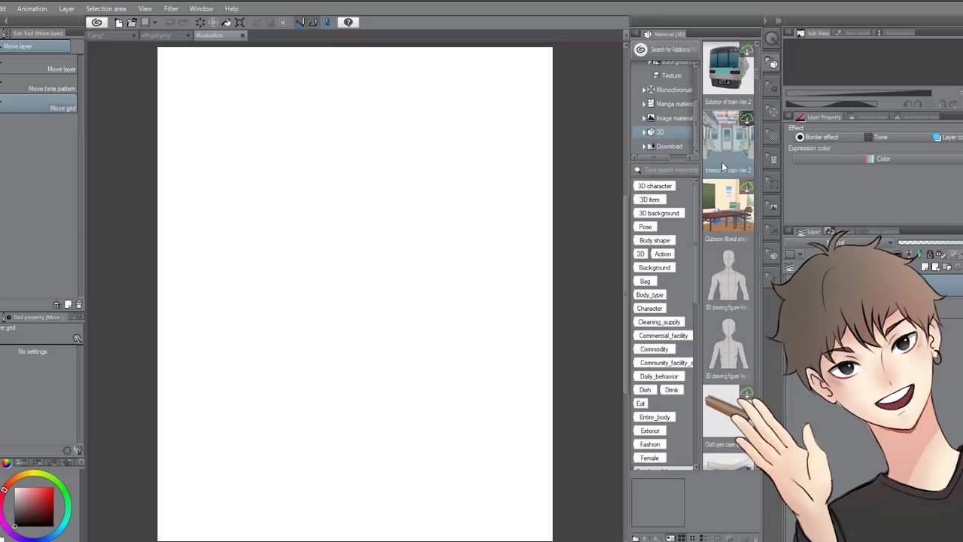
{"action": "scroll", "coordinate": [722, 161], "scroll_direction": "down", "scroll_amount": 10}
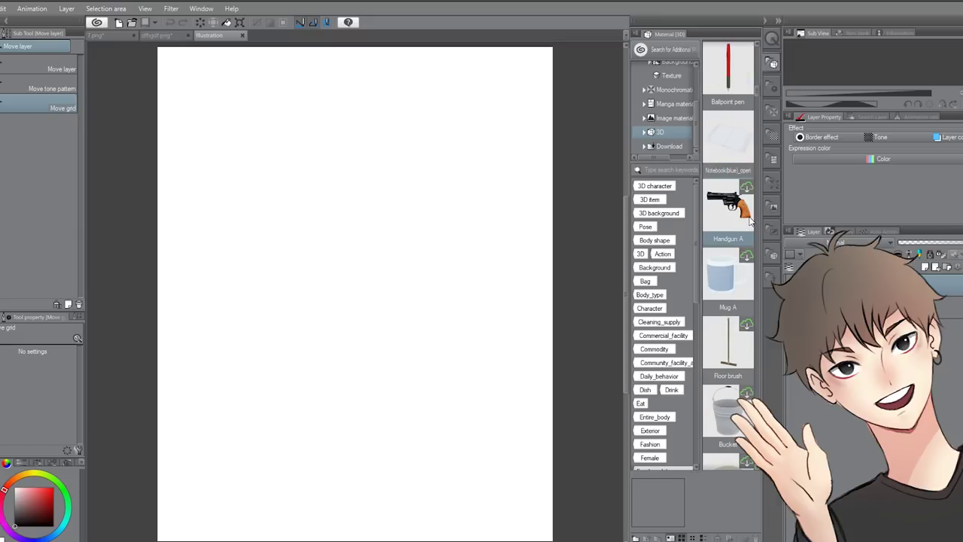
{"action": "left_click_drag", "start_coordinate": [626, 210], "coordinate": [463, 211]}
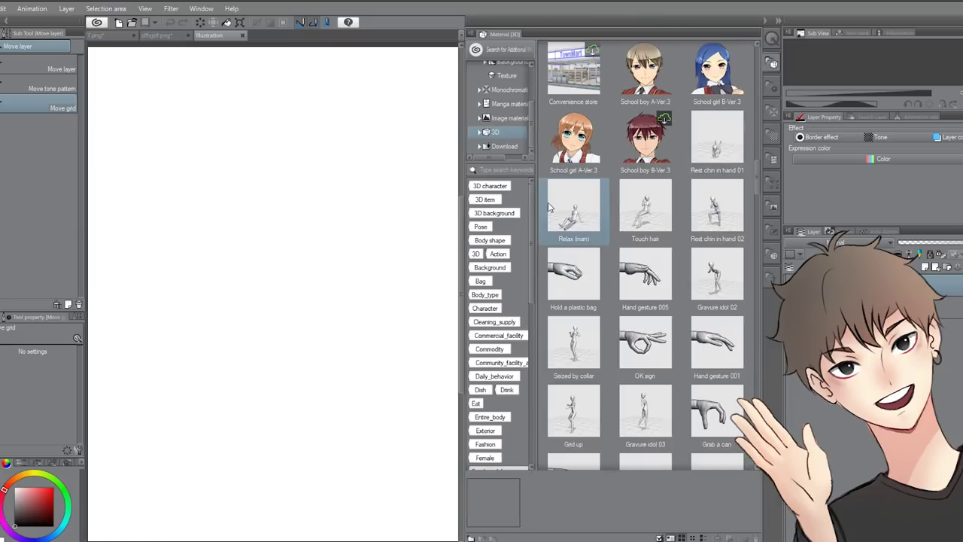
{"action": "scroll", "coordinate": [621, 214], "scroll_direction": "down", "scroll_amount": 10}
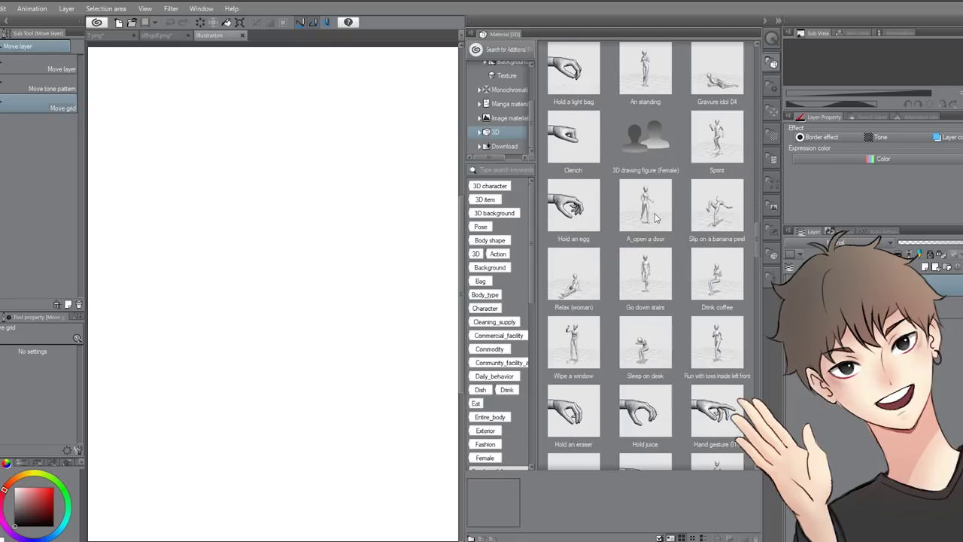
- Place the Uppercut pose from the 3D materials on the canvas as a drawing figure and collapse the Material palette
{"action": "scroll", "coordinate": [655, 218], "scroll_direction": "down", "scroll_amount": 2}
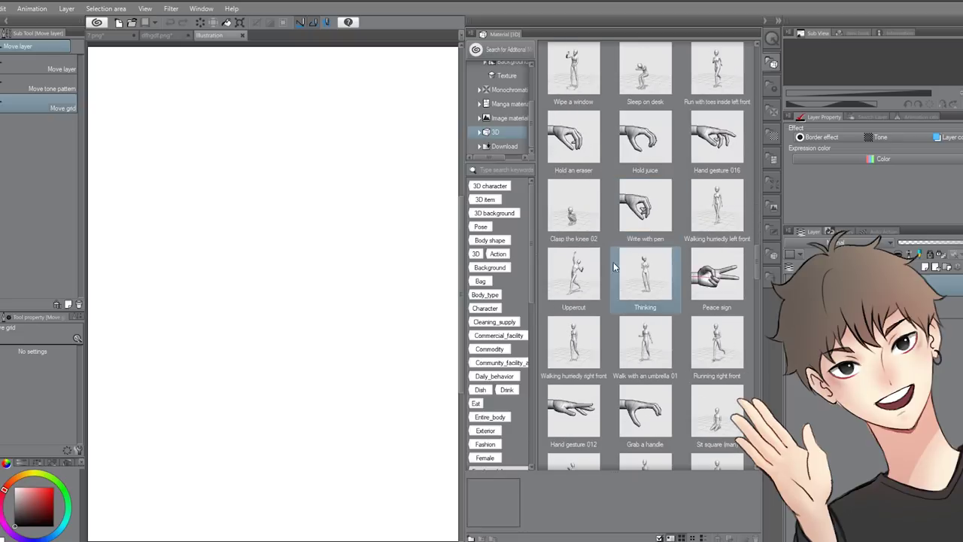
{"action": "left_click", "coordinate": [572, 273]}
{"action": "left_click_drag", "start_coordinate": [572, 274], "coordinate": [287, 248]}
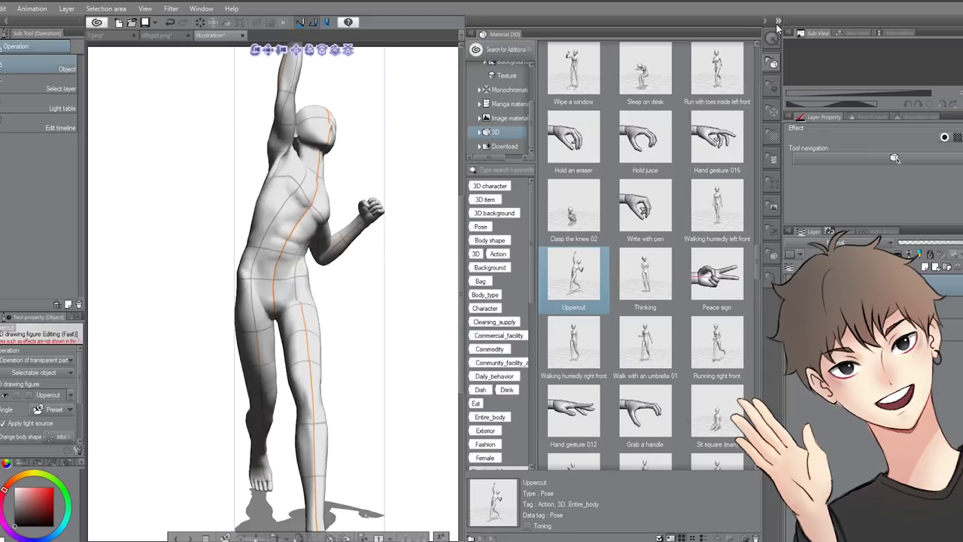
{"action": "left_click", "coordinate": [778, 23]}
- Adjust the 3D camera's angle and distance to view the Uppercut figure from above, with the raised fist toward the viewer
{"action": "left_click_drag", "start_coordinate": [652, 109], "coordinate": [626, 127]}
{"action": "key", "text": "alt"}
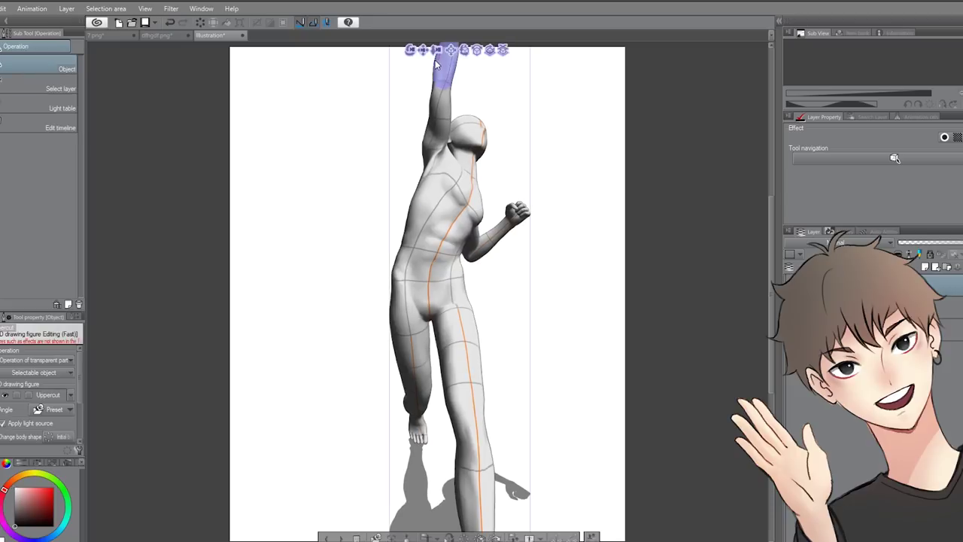
{"action": "left_click_drag", "start_coordinate": [436, 50], "coordinate": [325, 230]}
{"action": "scroll", "coordinate": [479, 170], "scroll_direction": "up", "scroll_amount": 3}
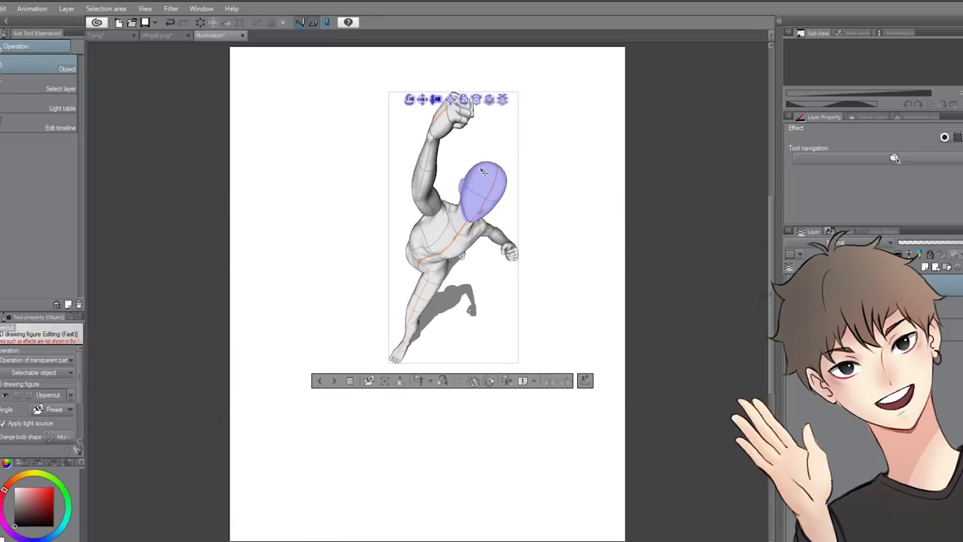
{"action": "scroll", "coordinate": [512, 158], "scroll_direction": "up", "scroll_amount": 5}
{"action": "scroll", "coordinate": [524, 140], "scroll_direction": "down", "scroll_amount": 4}
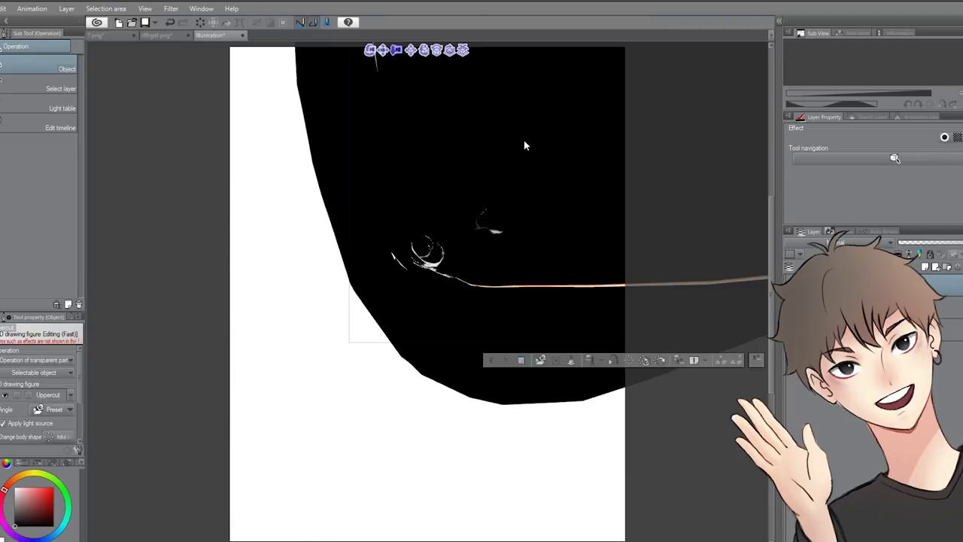
{"action": "scroll", "coordinate": [528, 143], "scroll_direction": "down", "scroll_amount": 4}
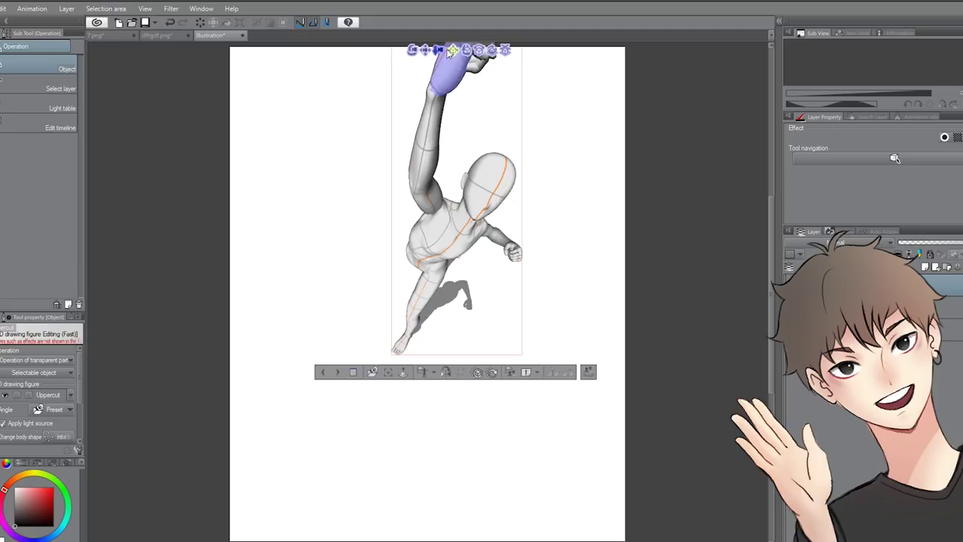
- Reposition the 3D figure lower on the canvas and choose camera rotation for adjusting its view
{"action": "left_click_drag", "start_coordinate": [451, 51], "coordinate": [437, 99]}
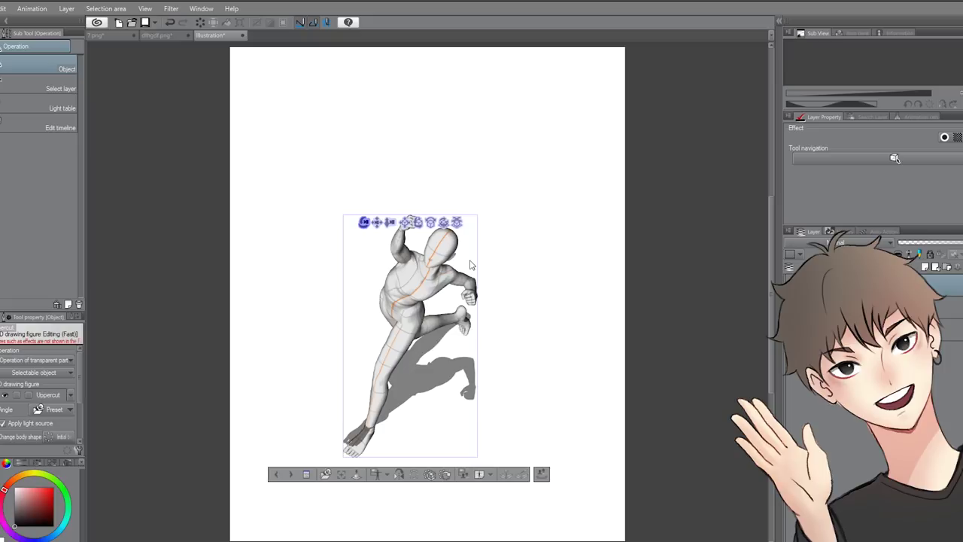
{"action": "left_click", "coordinate": [364, 221]}
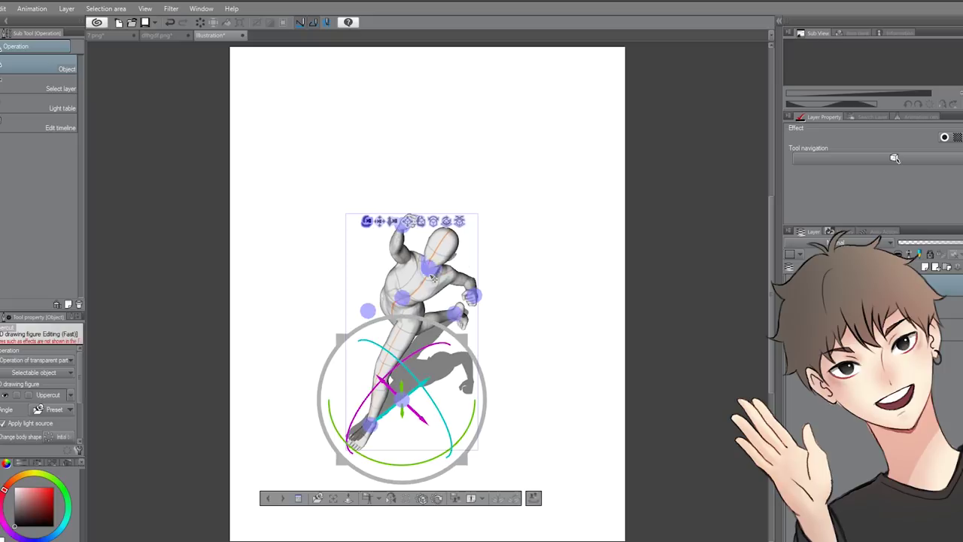
{"action": "left_click", "coordinate": [516, 248]}
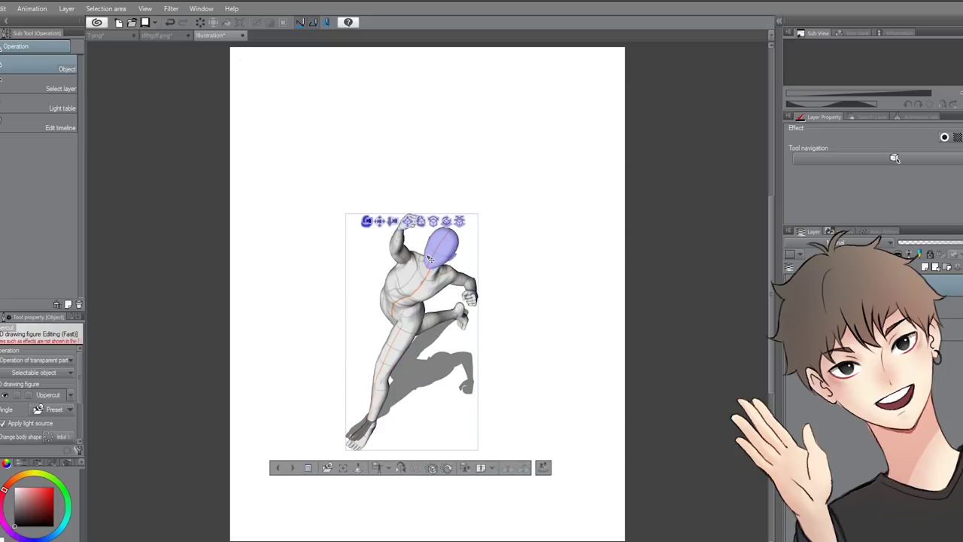
- Use the Object tool to rotate the 3D camera around the figure, trying foreshortened views from above
{"action": "scroll", "coordinate": [374, 241], "scroll_direction": "up", "scroll_amount": 2}
{"action": "key", "text": "k"}
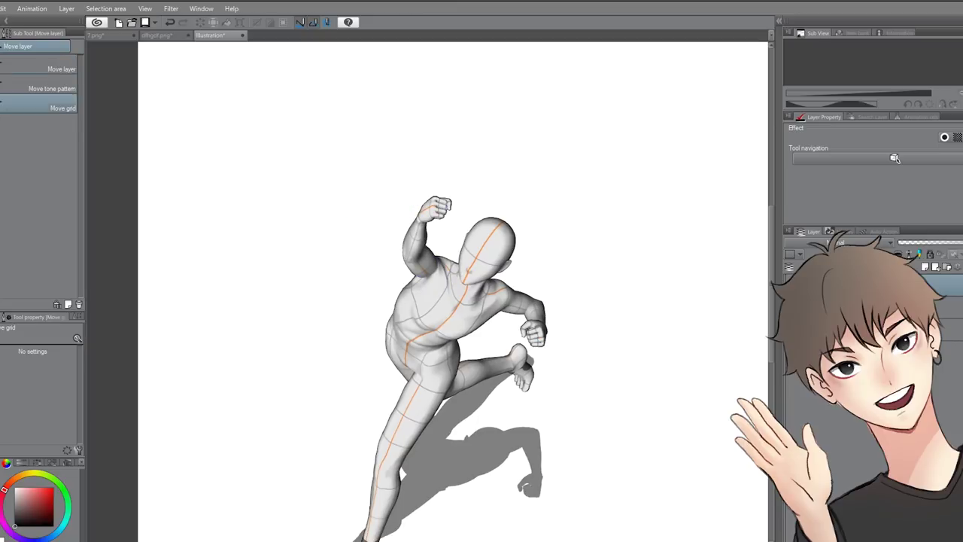
{"action": "scroll", "coordinate": [456, 182], "scroll_direction": "down", "scroll_amount": 3}
{"action": "scroll", "coordinate": [465, 258], "scroll_direction": "up", "scroll_amount": 2}
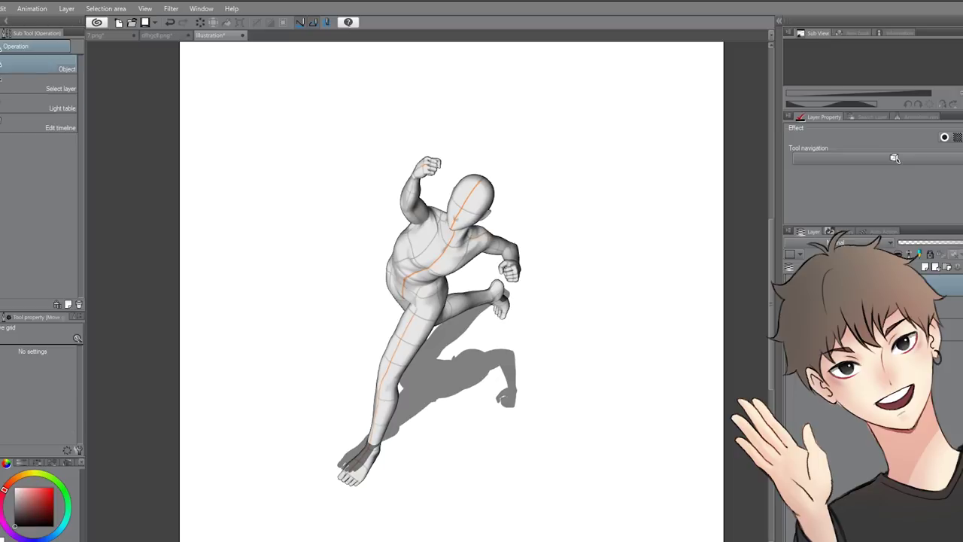
{"action": "left_click", "coordinate": [14, 108]}
{"action": "left_click_drag", "start_coordinate": [527, 189], "coordinate": [566, 255]}
{"action": "scroll", "coordinate": [563, 253], "scroll_direction": "up", "scroll_amount": 5}
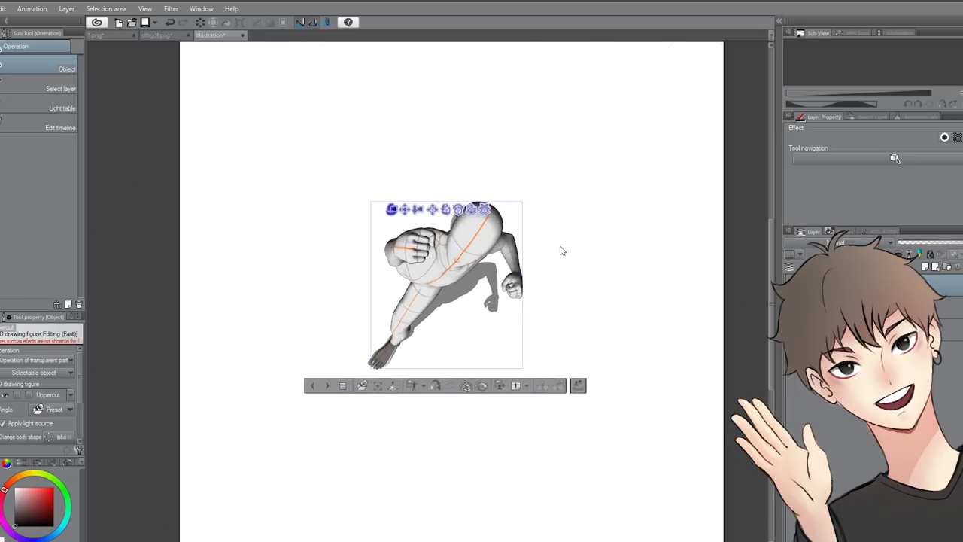
{"action": "scroll", "coordinate": [559, 244], "scroll_direction": "down", "scroll_amount": 1}
{"action": "scroll", "coordinate": [557, 242], "scroll_direction": "down", "scroll_amount": 5}
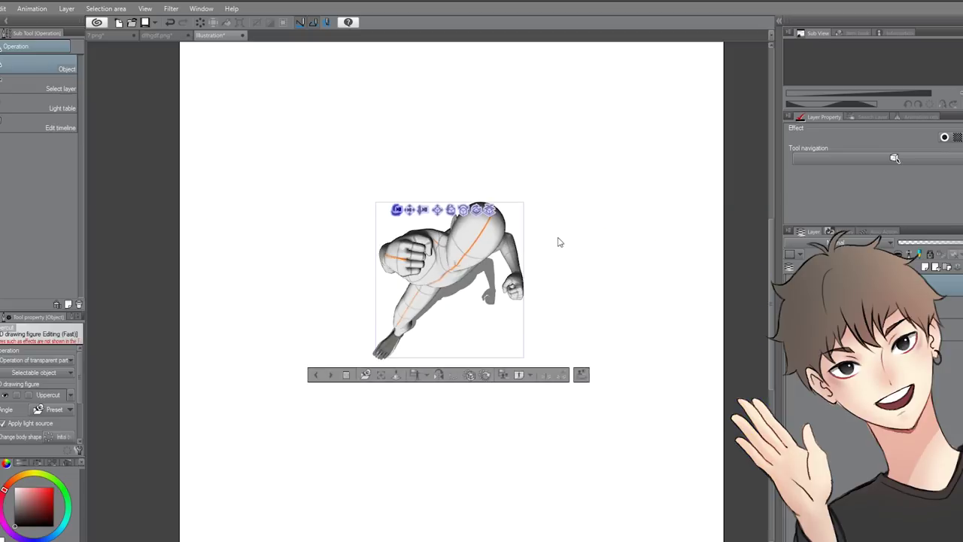
{"action": "left_click_drag", "start_coordinate": [565, 266], "coordinate": [554, 241]}
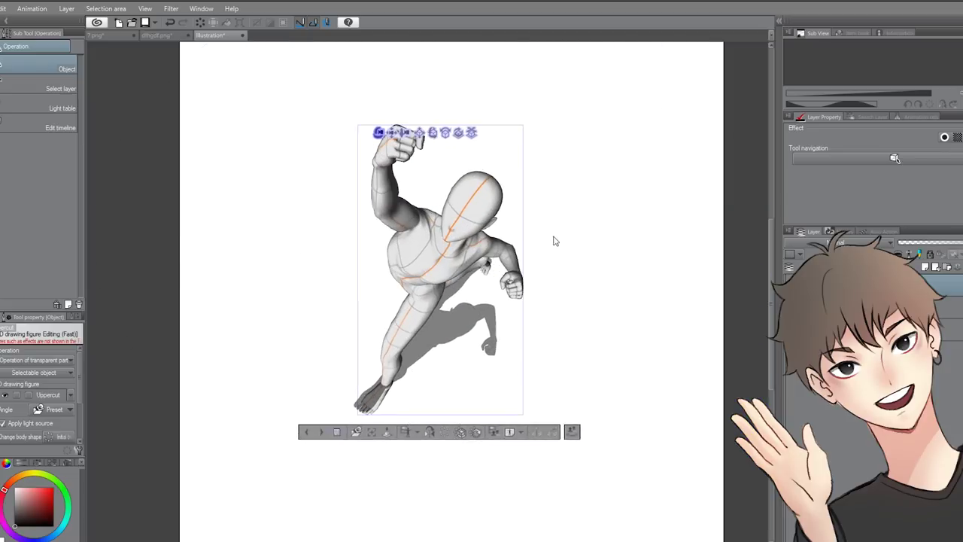
{"action": "scroll", "coordinate": [553, 241], "scroll_direction": "up", "scroll_amount": 5}
{"action": "scroll", "coordinate": [550, 242], "scroll_direction": "down", "scroll_amount": 5}
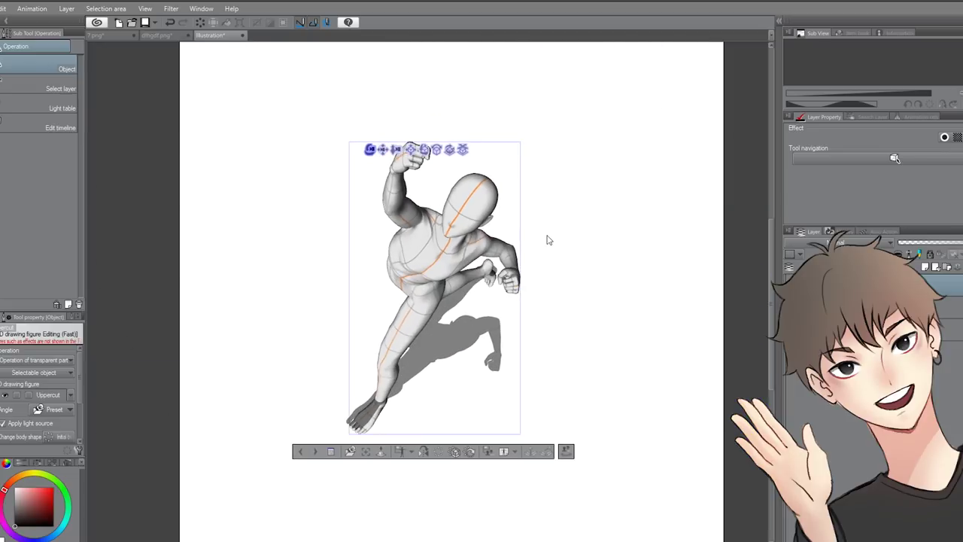
{"action": "scroll", "coordinate": [548, 239], "scroll_direction": "up", "scroll_amount": 5}
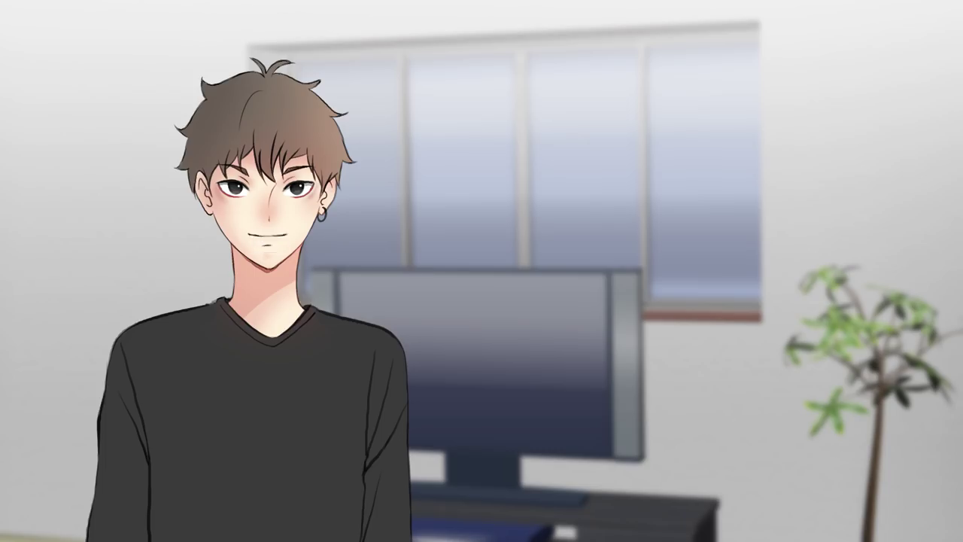